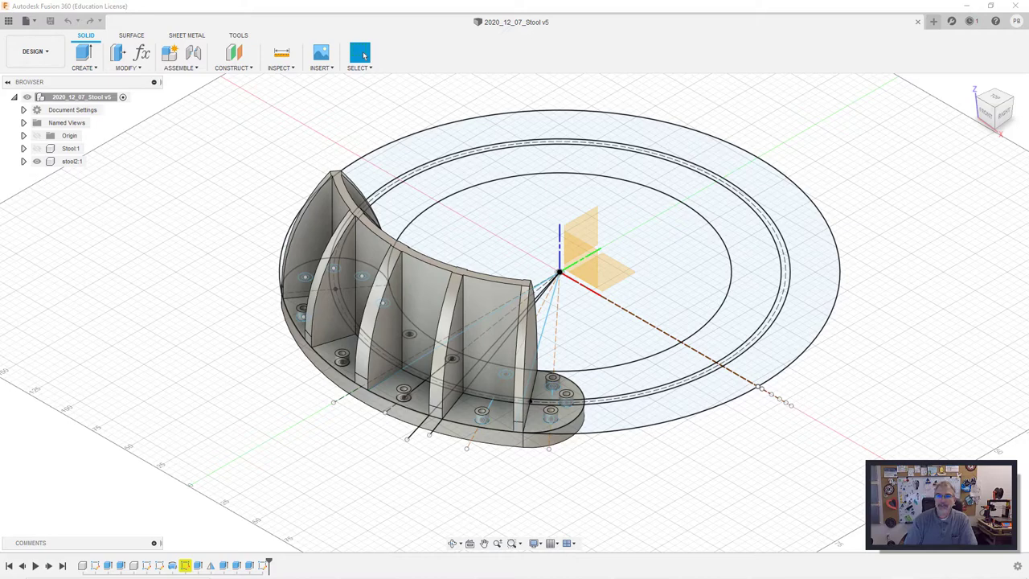
# Step: Start a new blank design, show the Origin planes and create a sketch on the XY plane
pyautogui.click(933, 22)
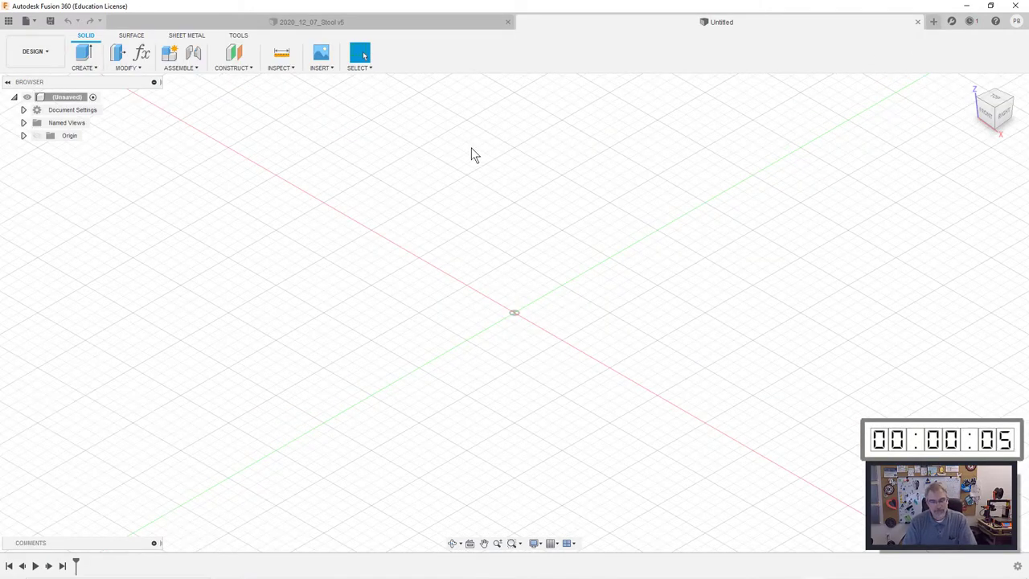
pyautogui.click(23, 136)
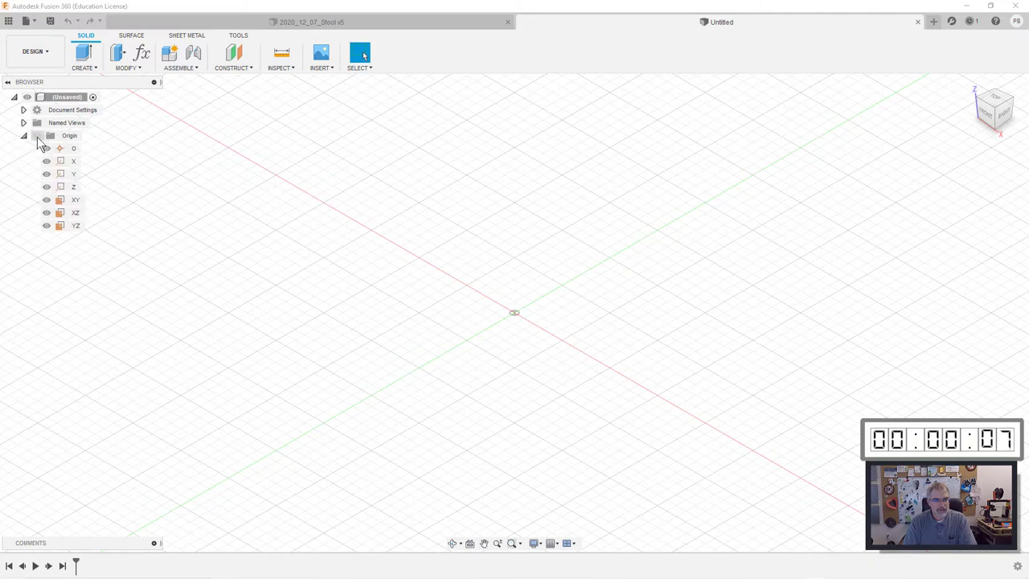
pyautogui.click(37, 137)
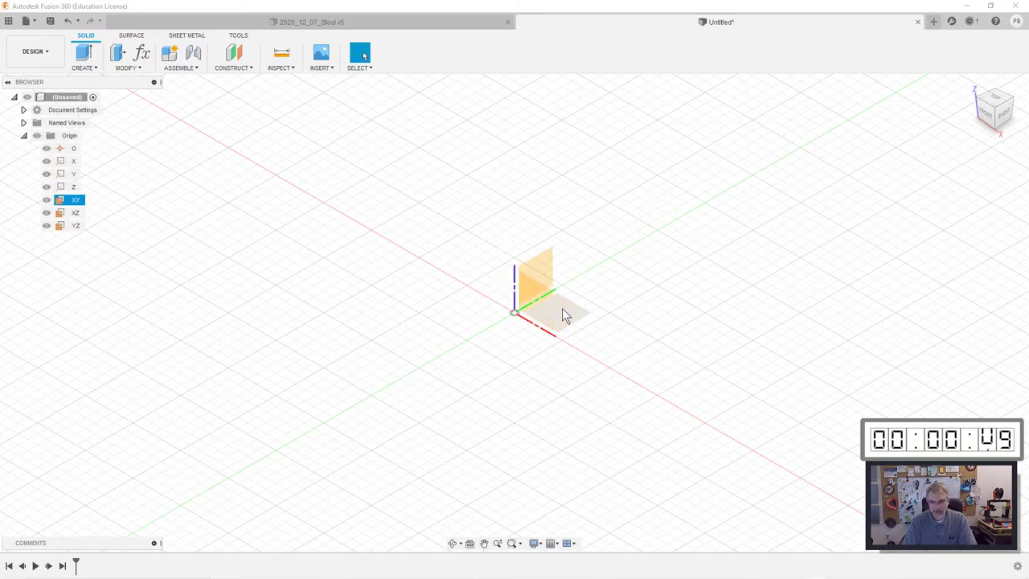
pyautogui.rightClick(564, 315)
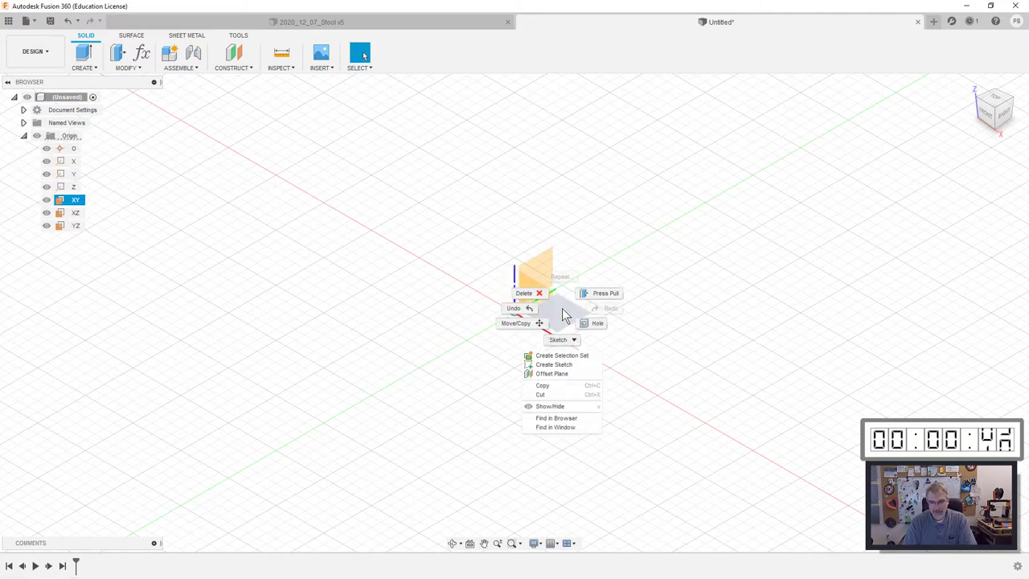
pyautogui.click(558, 365)
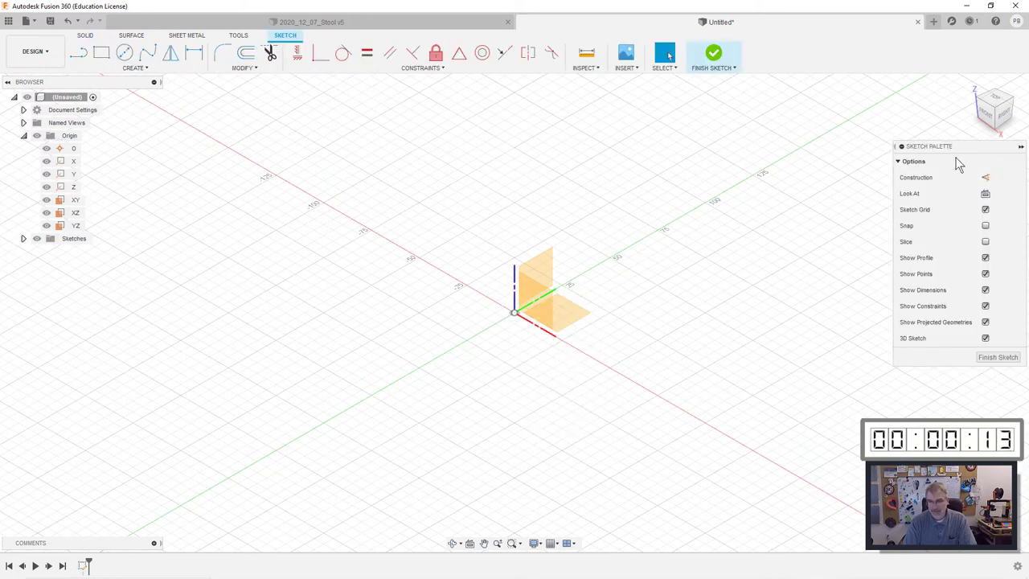
# Step: In Top view, draw a Ø130 mm circle centred on the origin
pyautogui.click(994, 98)
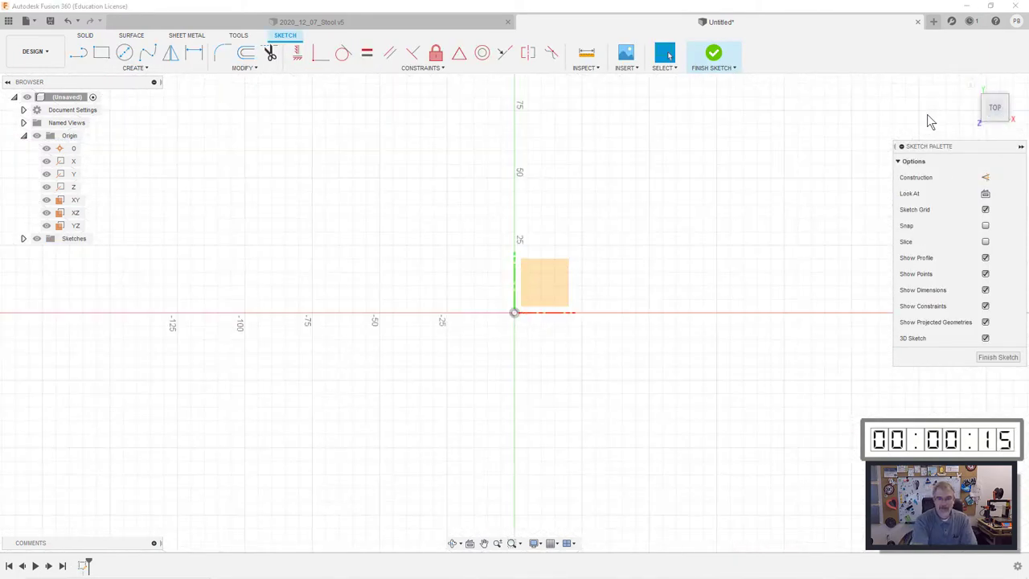
pyautogui.press('s')
pyautogui.click(914, 169)
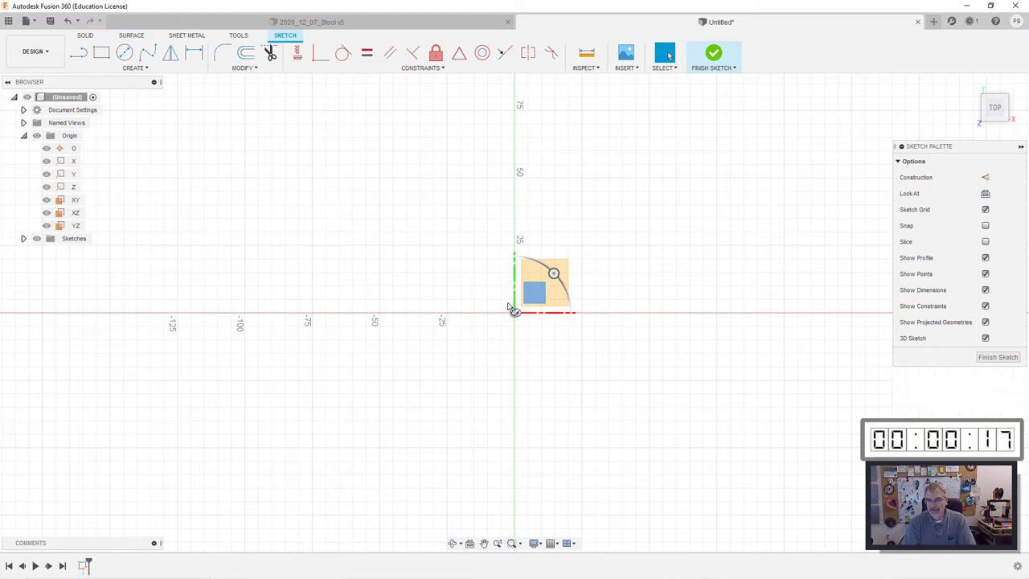
pyautogui.press('c')
pyautogui.click(515, 313)
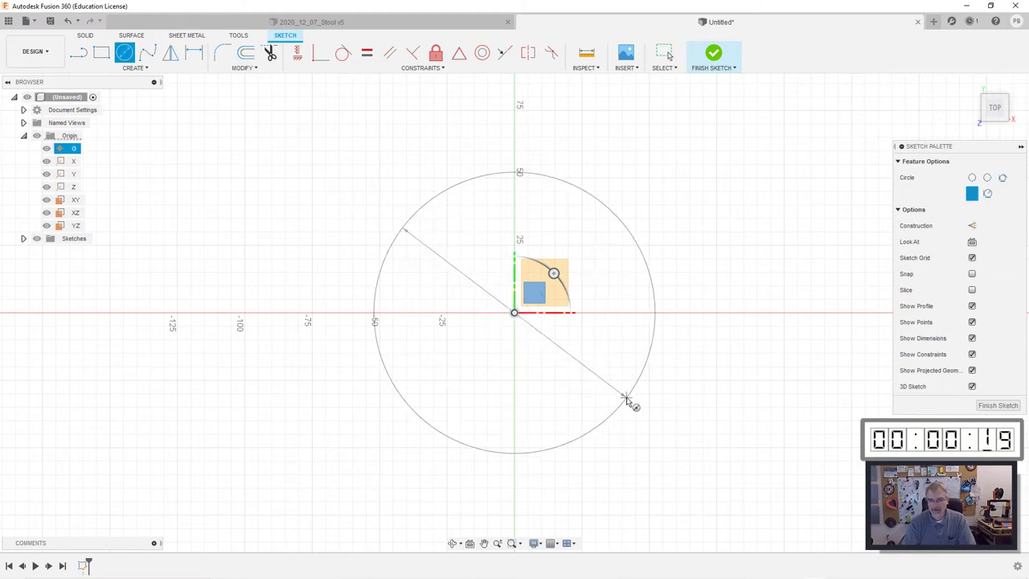
pyautogui.write('130')
pyautogui.press('Return')
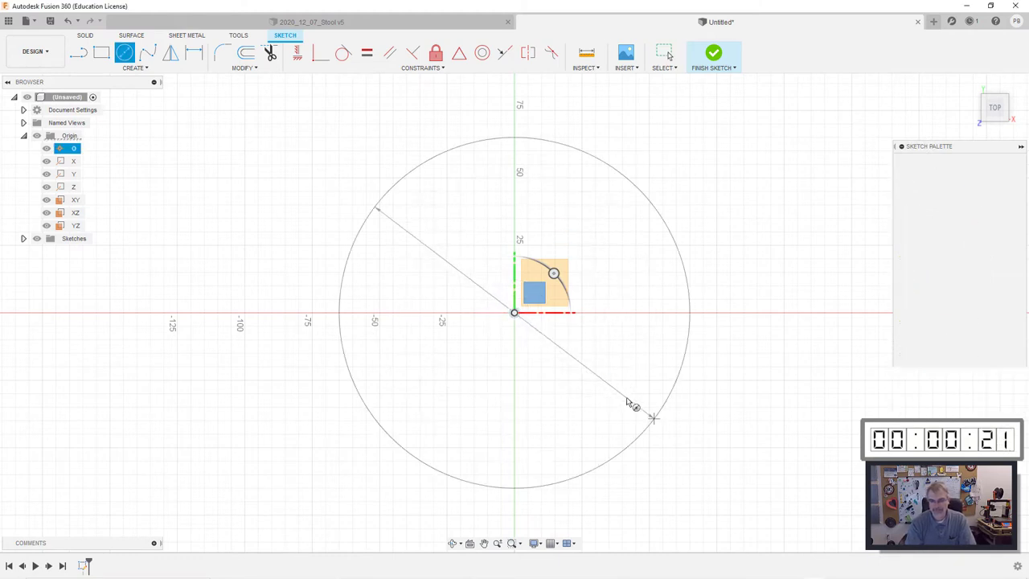
# Step: Add a concentric Ø100 mm circle centred on the origin
pyautogui.press('s')
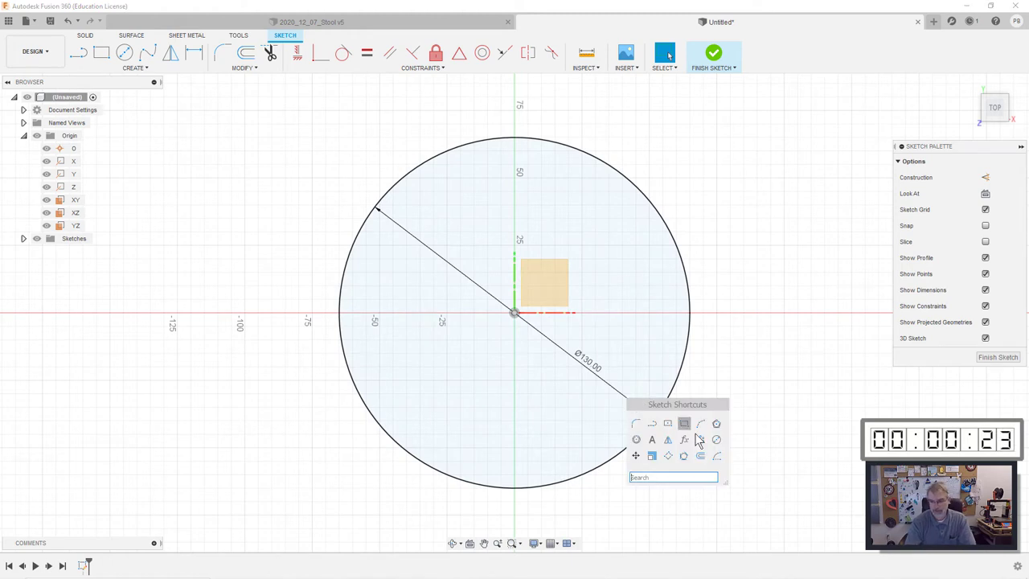
pyautogui.click(714, 439)
pyautogui.click(515, 313)
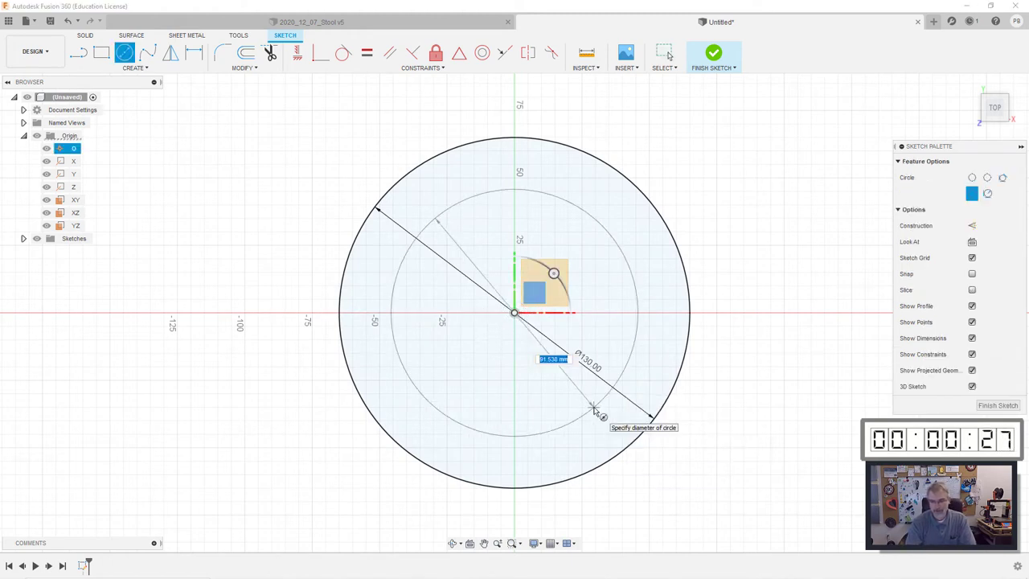
pyautogui.write('150')
pyautogui.press('BackSpace')
pyautogui.press('BackSpace')
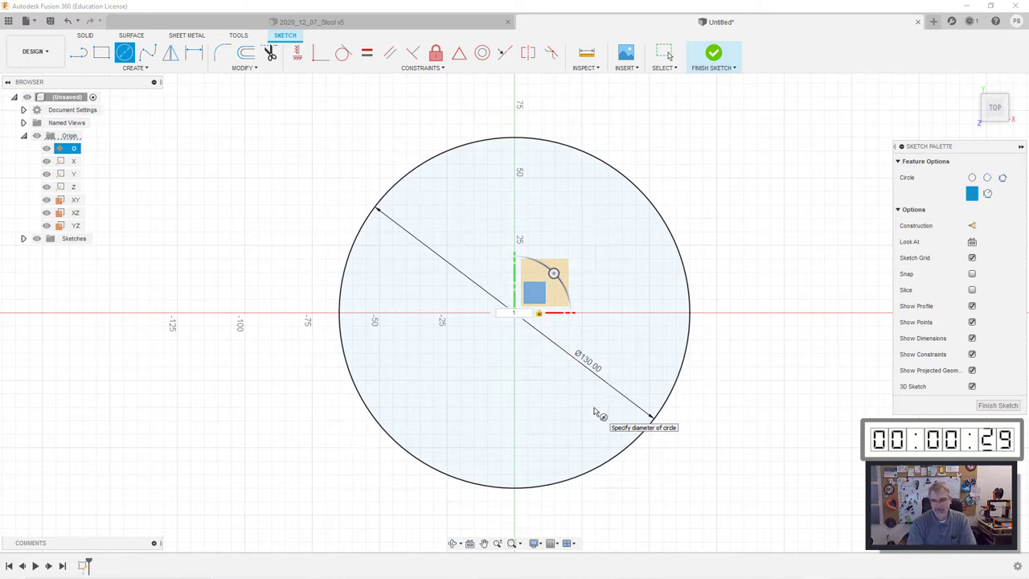
pyautogui.press('BackSpace')
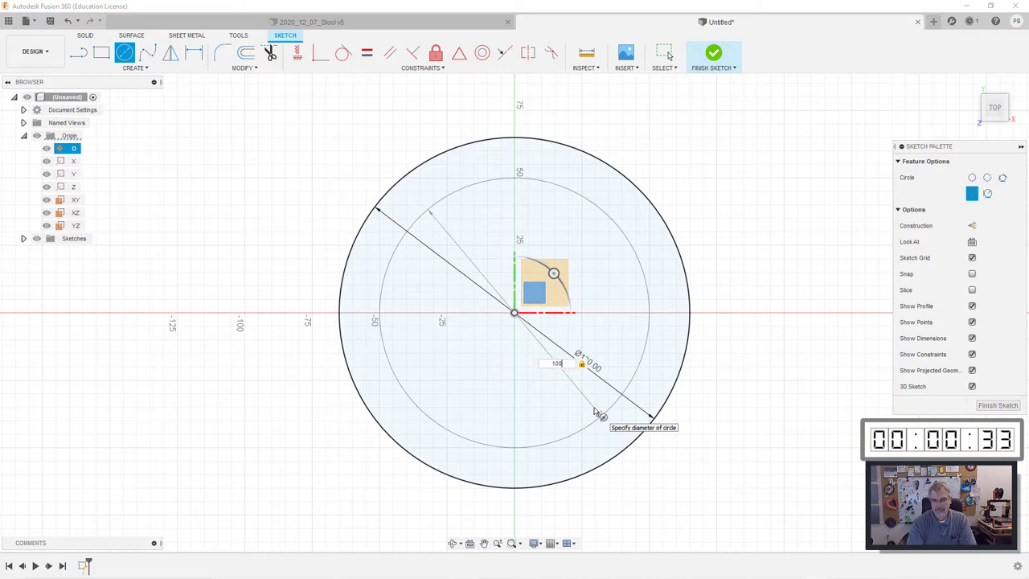
pyautogui.press('Return')
pyautogui.press('Escape')
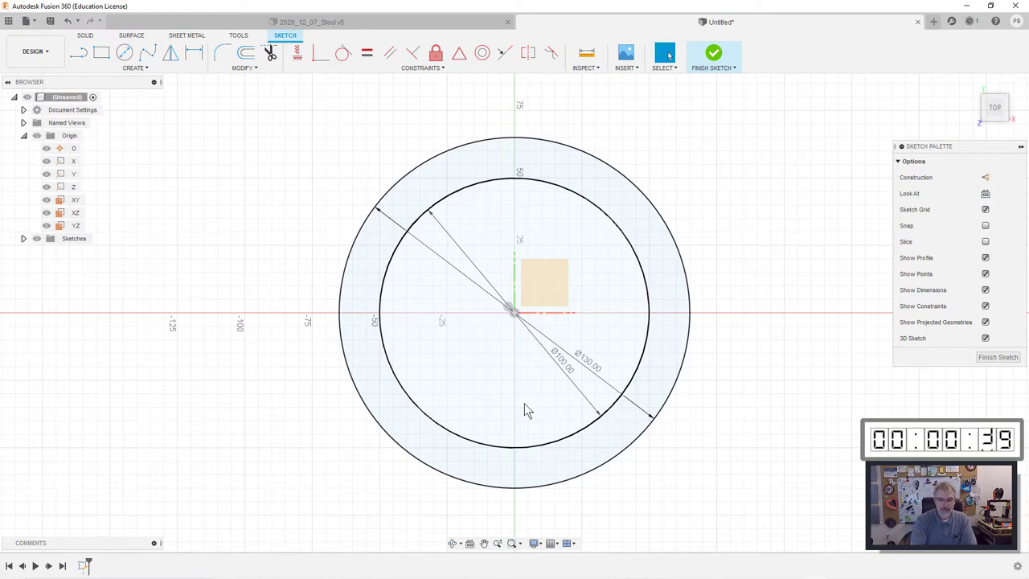
# Step: Draw a line from the origin toward the lower left at angle 90+75
pyautogui.press('l')
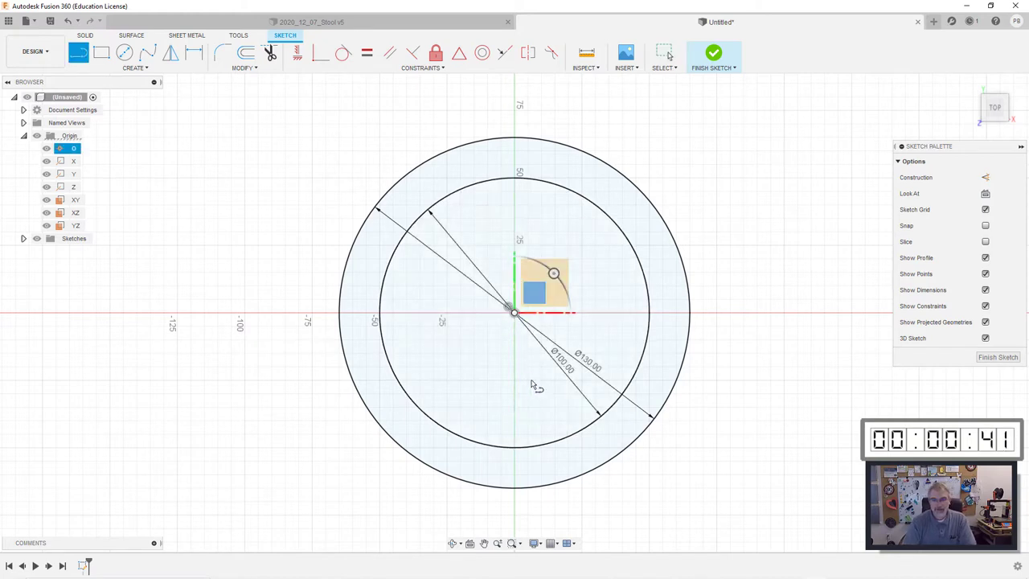
pyautogui.click(515, 312)
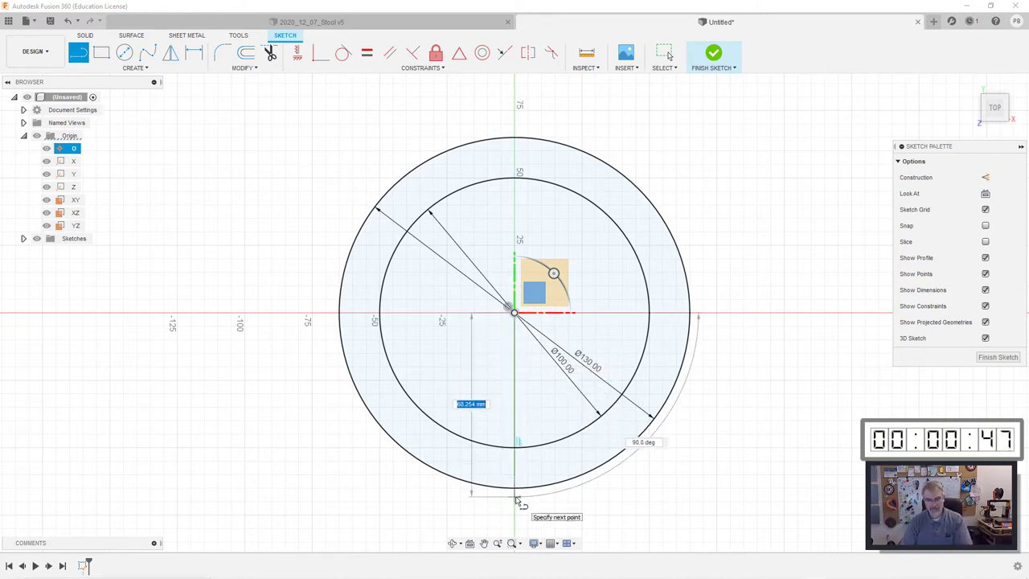
pyautogui.press('Tab')
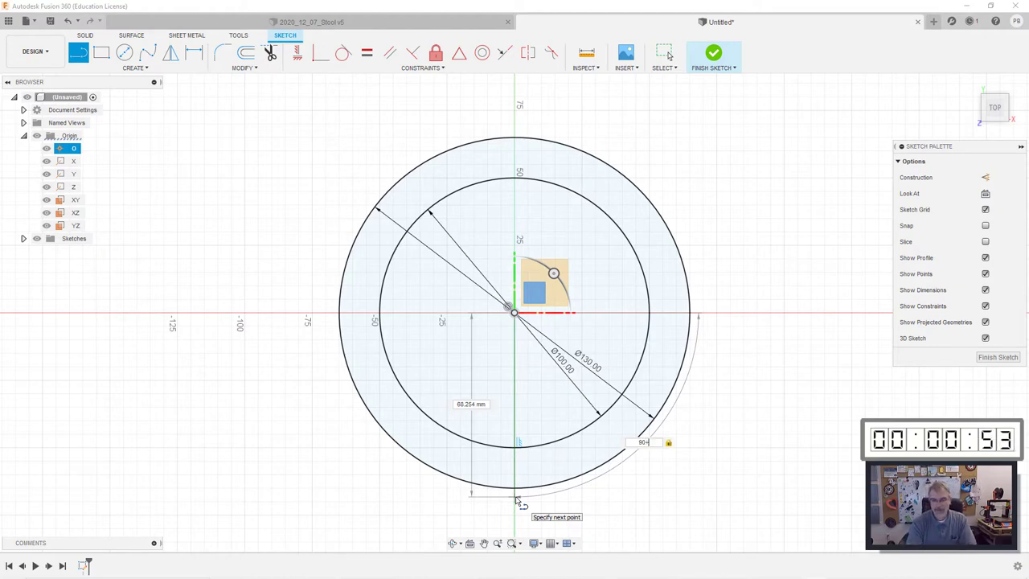
pyautogui.write('90+75')
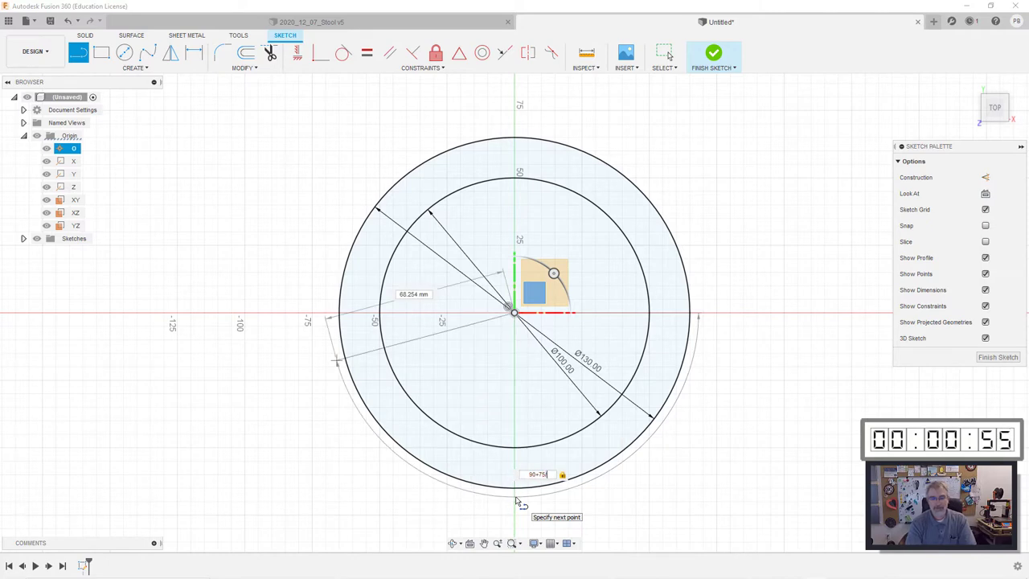
pyautogui.press('BackSpace')
pyautogui.press('BackSpace')
pyautogui.press('BackSpace')
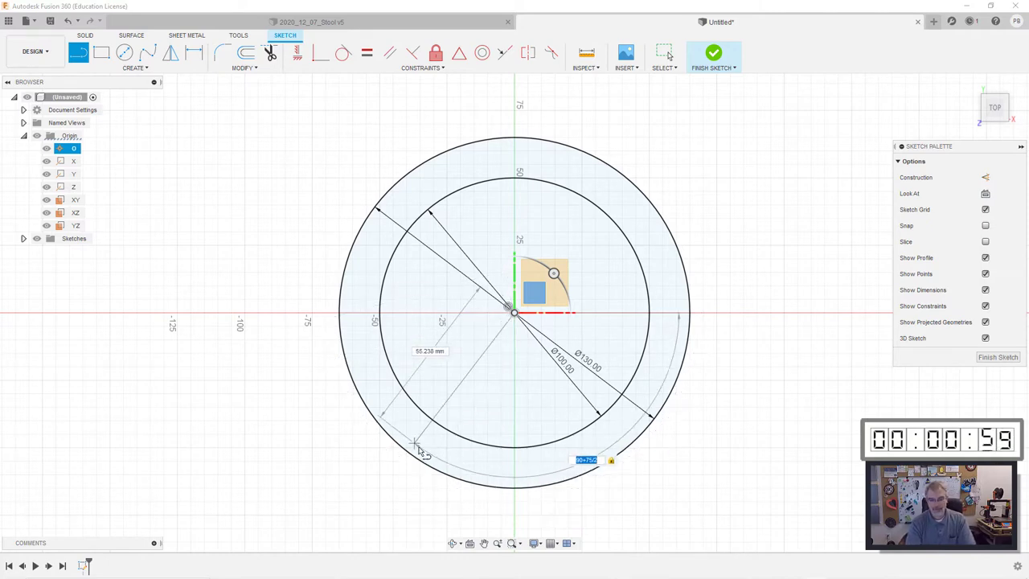
pyautogui.press('Return')
pyautogui.press('Escape')
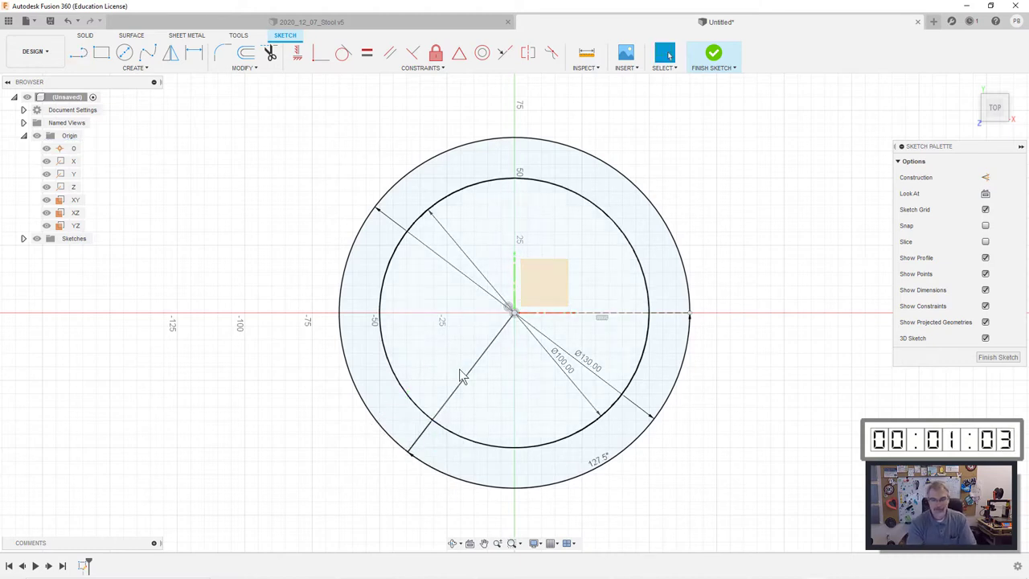
# Step: Draw a vertical line from the origin straight down past the outer circle
pyautogui.press('l')
pyautogui.click(515, 312)
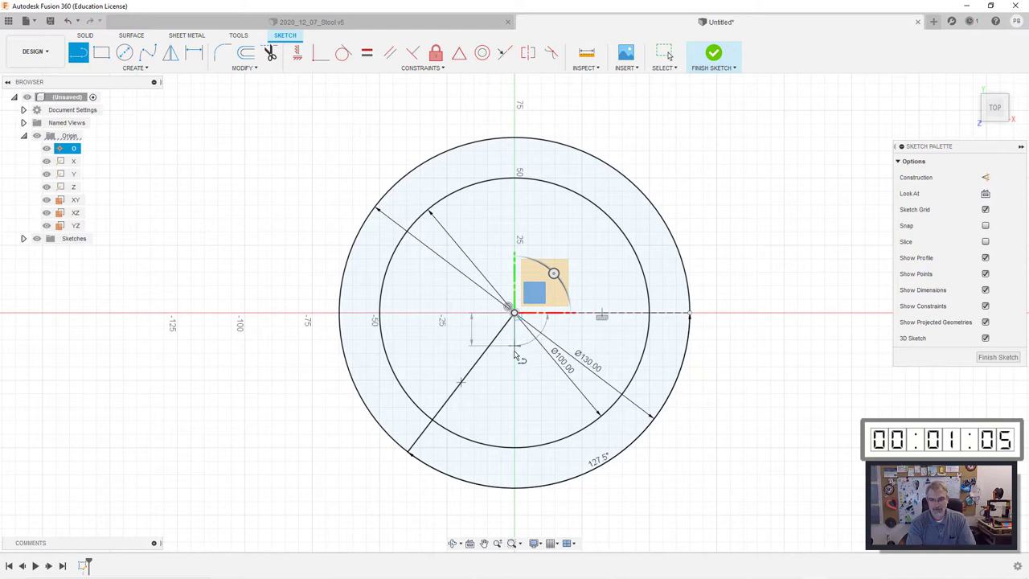
pyautogui.click(515, 517)
pyautogui.press('Escape')
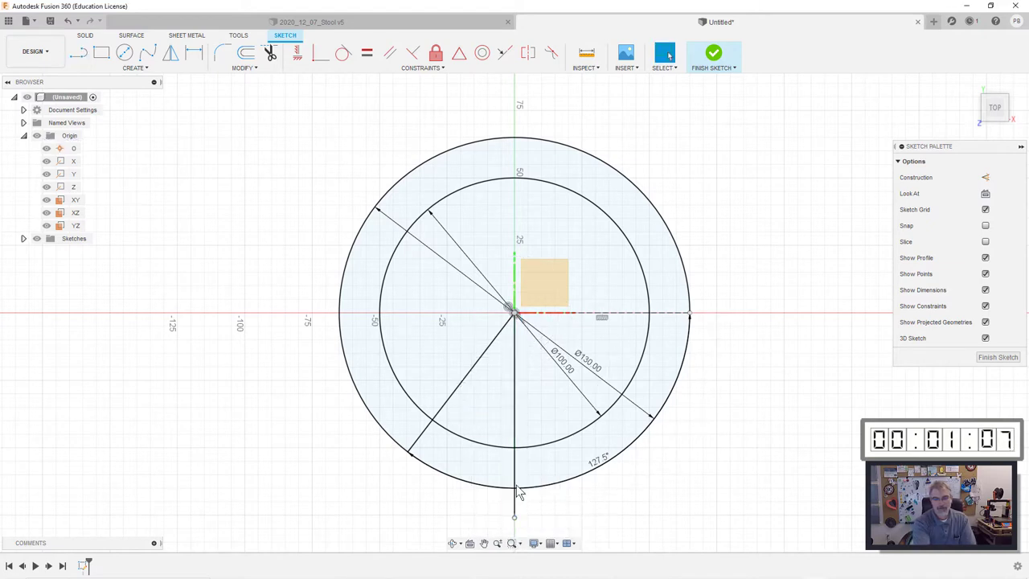
pyautogui.click(515, 403)
# Step: Make the vertical line construction and mirror the angled line across it
pyautogui.click(985, 177)
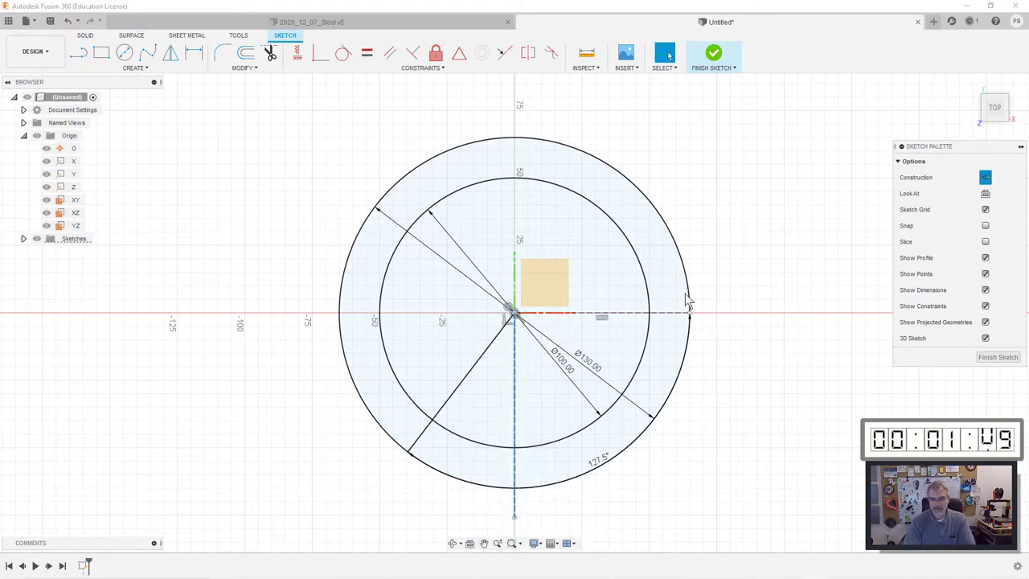
pyautogui.press('s')
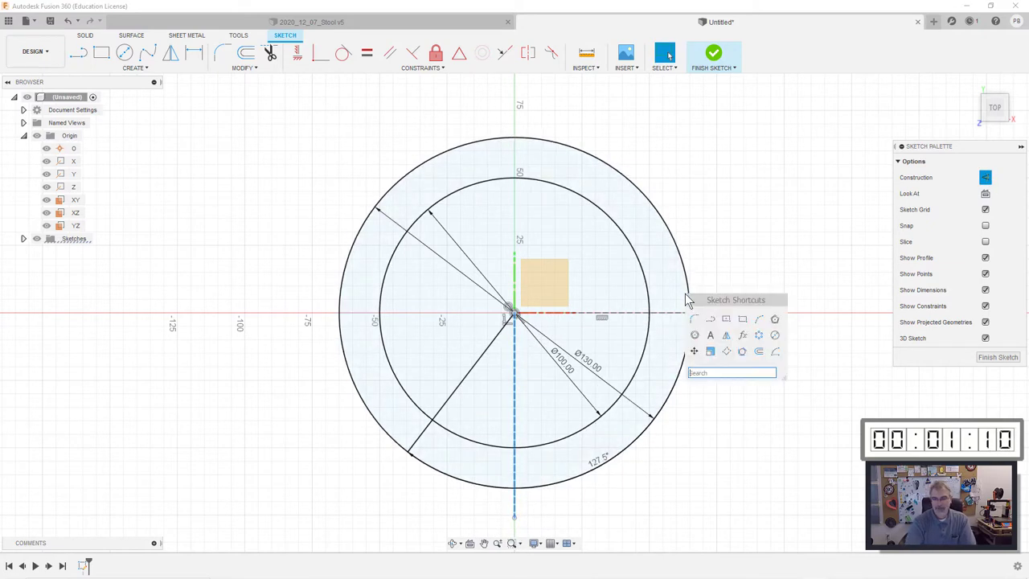
pyautogui.click(726, 335)
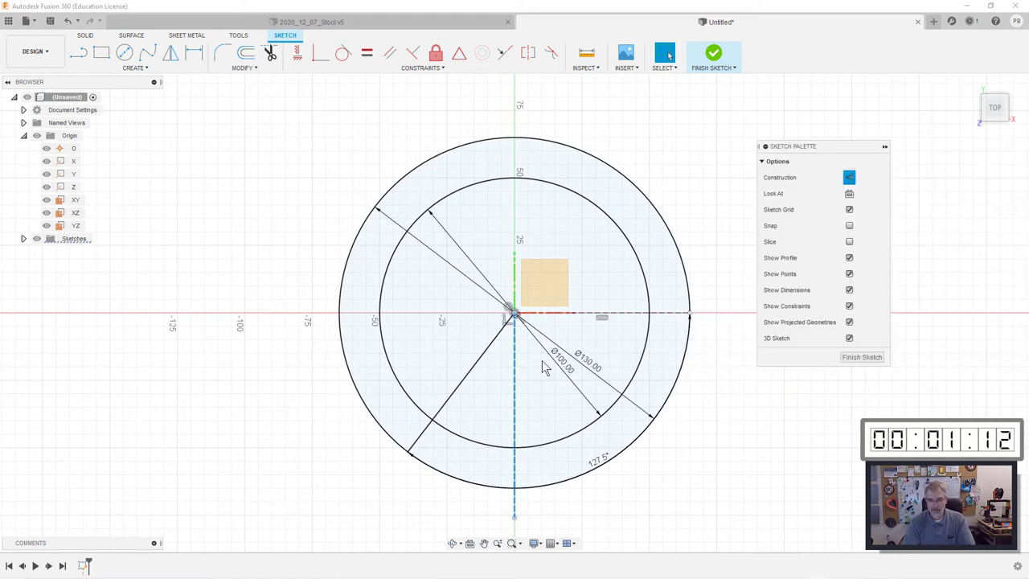
pyautogui.click(484, 356)
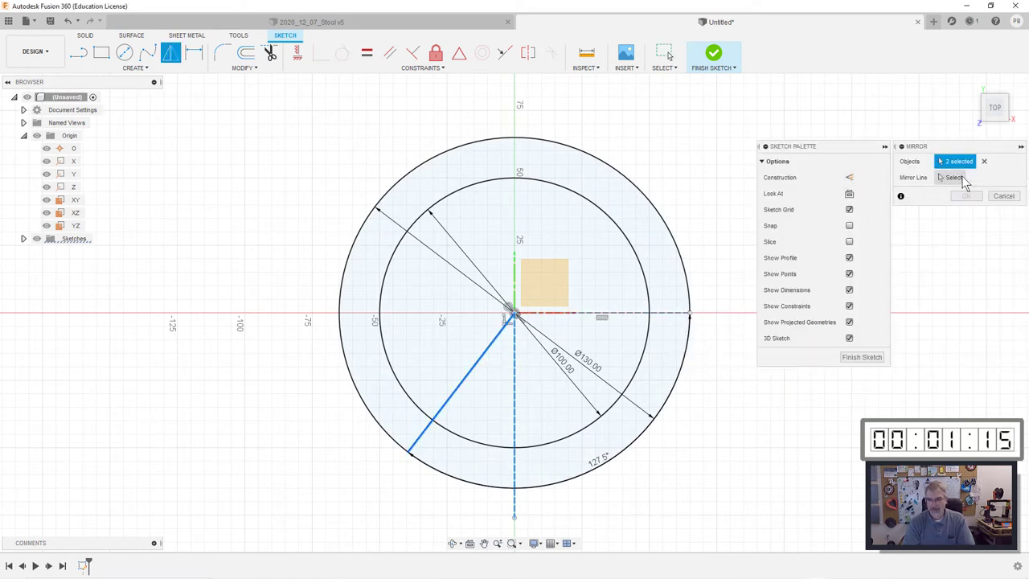
pyautogui.click(983, 160)
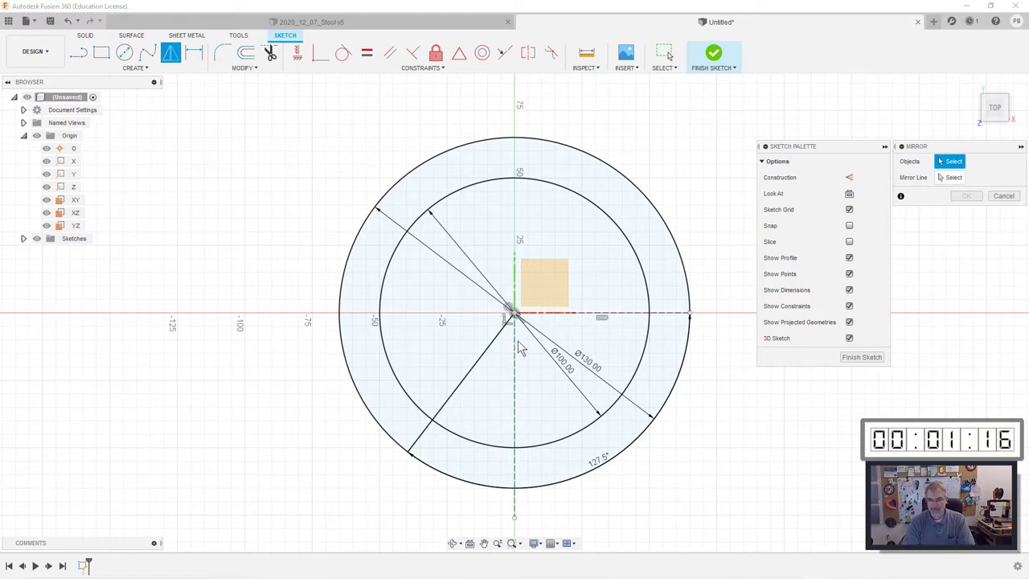
pyautogui.click(475, 364)
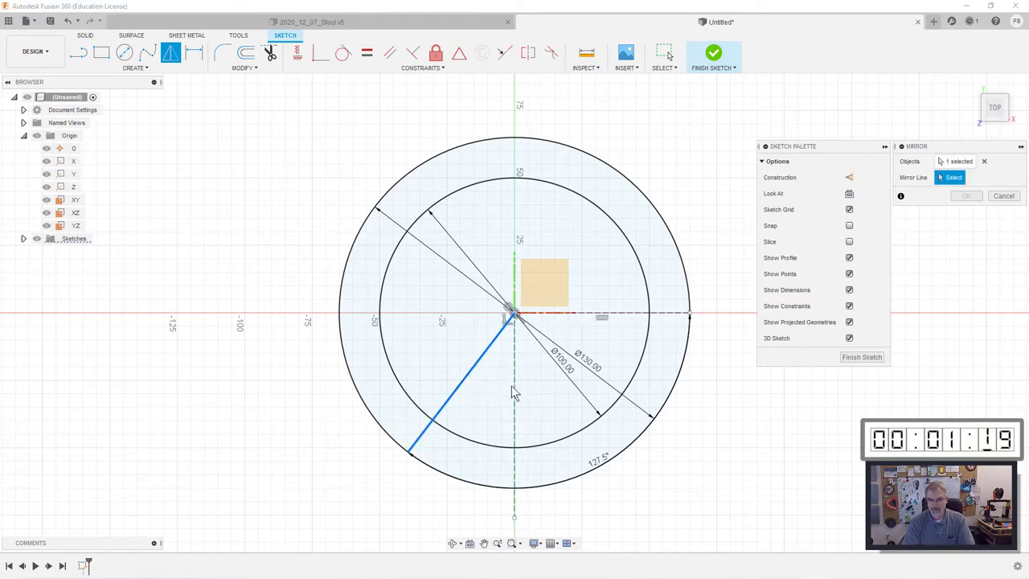
pyautogui.click(514, 398)
pyautogui.click(966, 195)
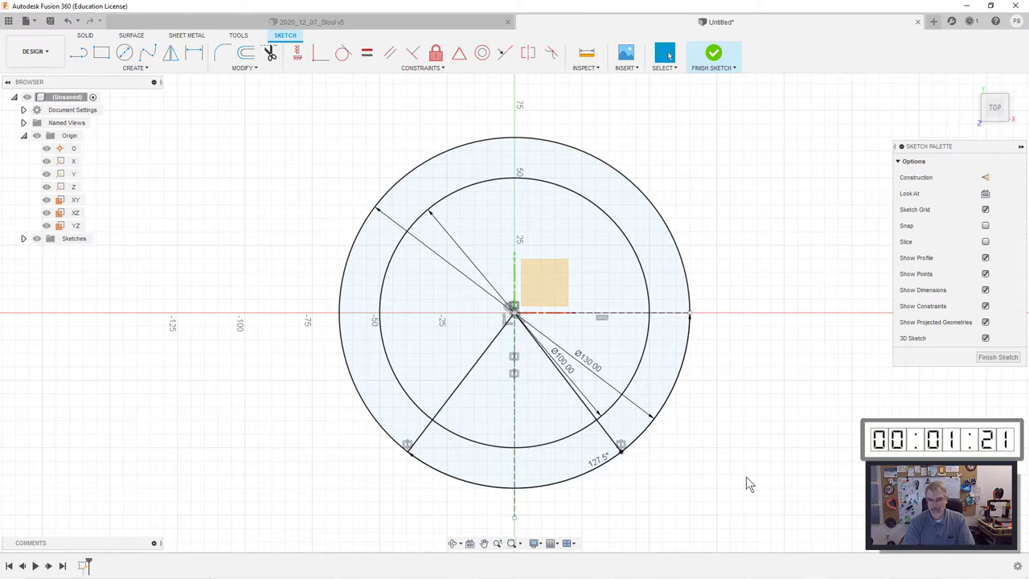
pyautogui.scroll(2, 652, 402)
pyautogui.scroll(-1, 693, 391)
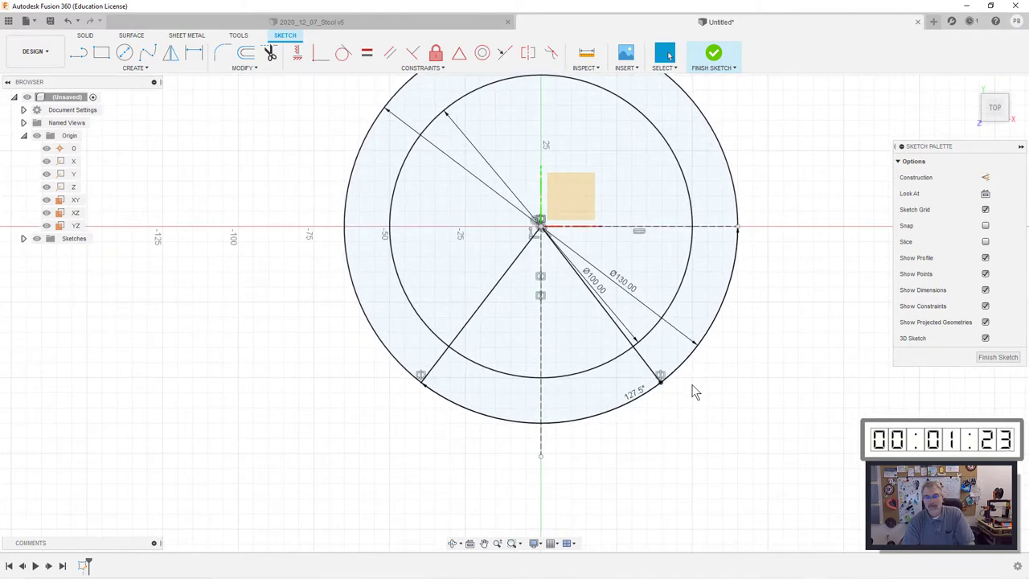
# Step: Trim away the inner segments of both angled radial lines inside the Ø100 circle
pyautogui.press('s')
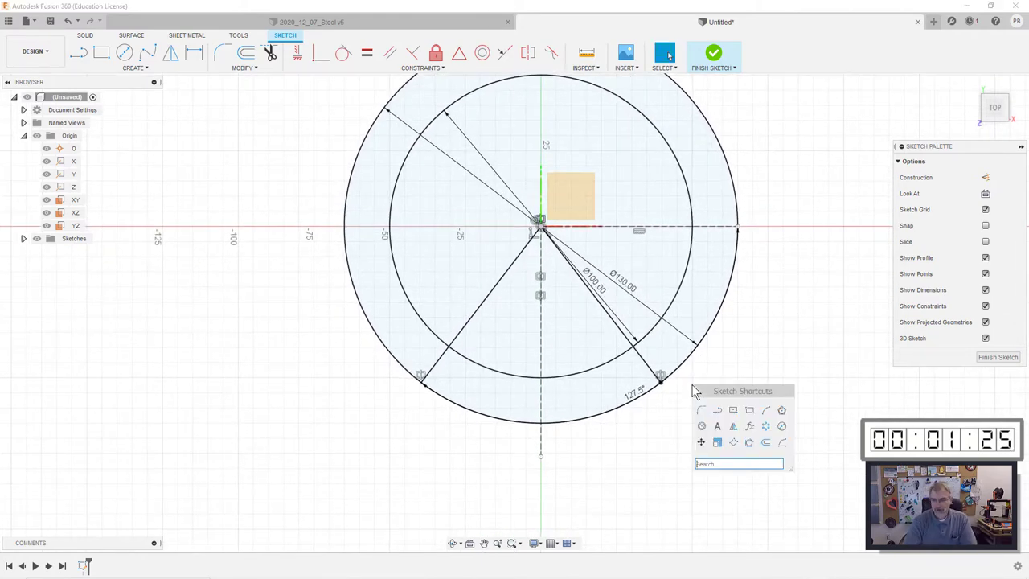
pyautogui.click(779, 425)
pyautogui.scroll(2, 649, 356)
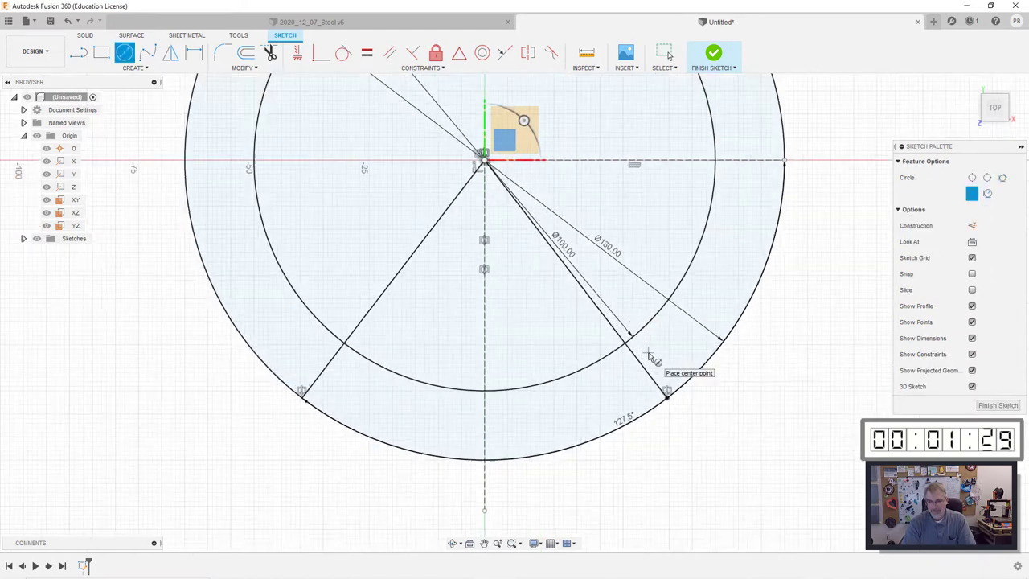
pyautogui.scroll(2, 651, 356)
pyautogui.press('Escape')
pyautogui.scroll(-3, 651, 360)
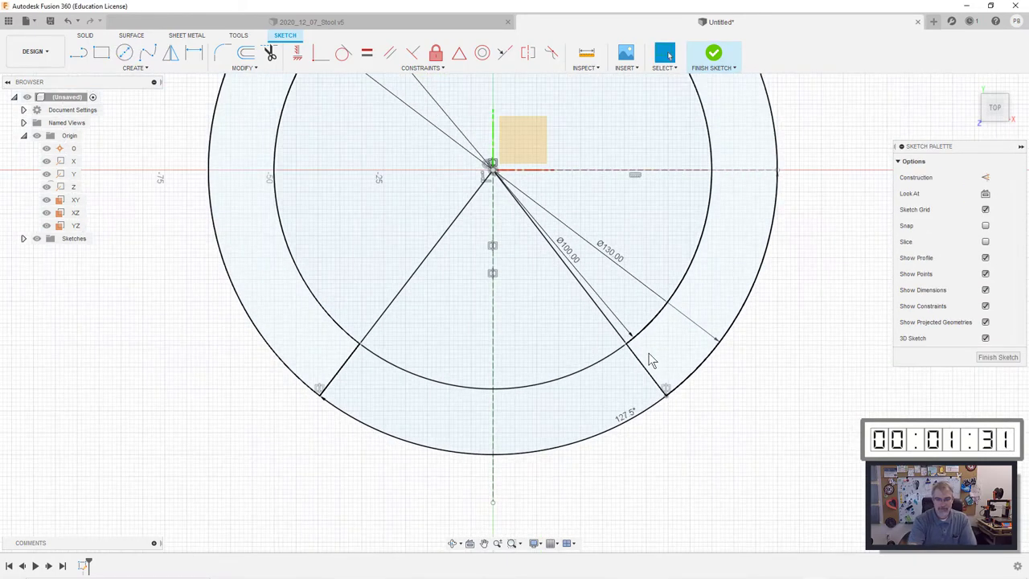
pyautogui.press('t')
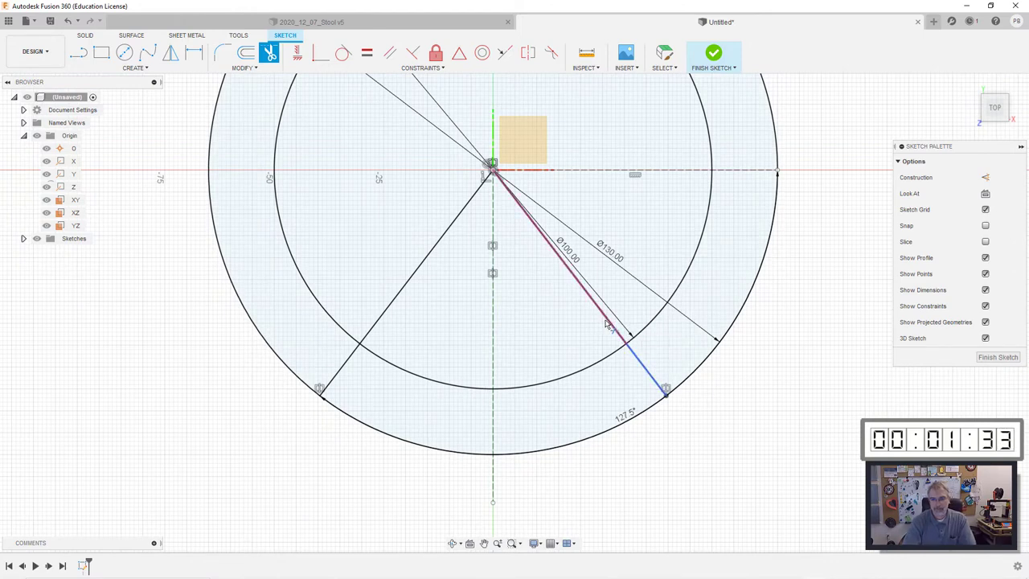
pyautogui.click(608, 322)
pyautogui.click(416, 283)
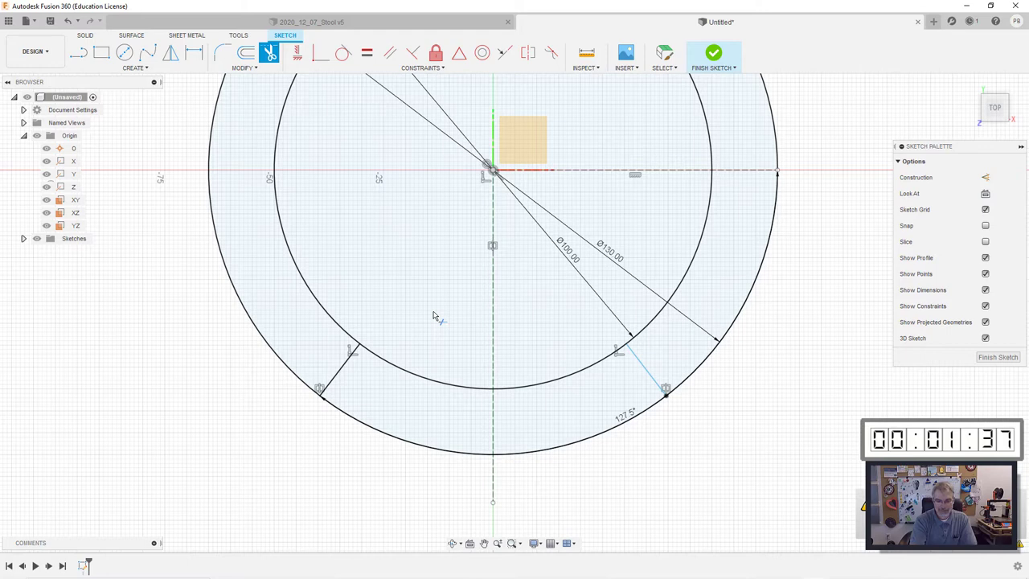
# Step: Round off the right slot end with a trimmed circle and remove the left radial segment
pyautogui.press('s')
pyautogui.click(555, 341)
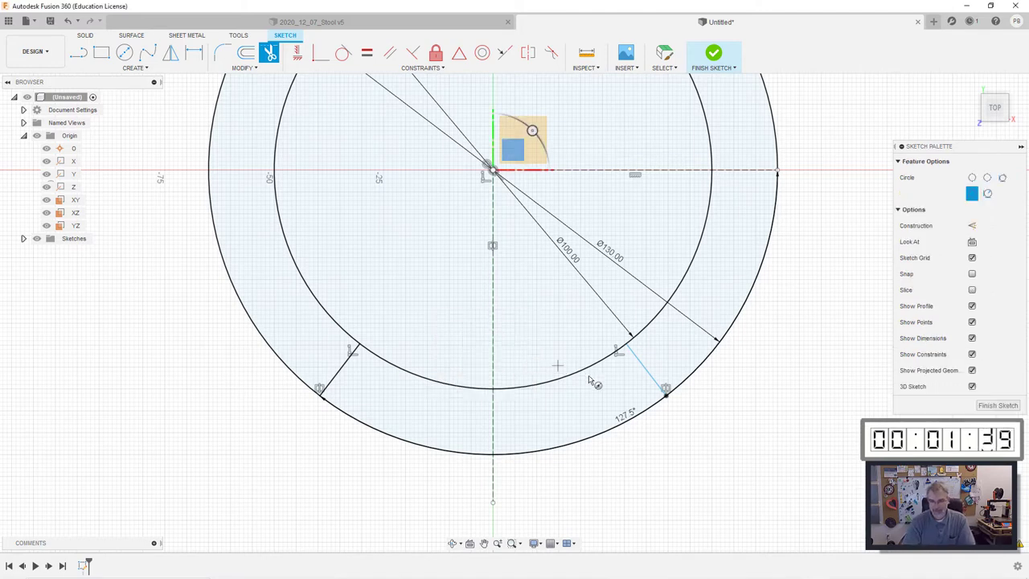
pyautogui.scroll(4, 652, 380)
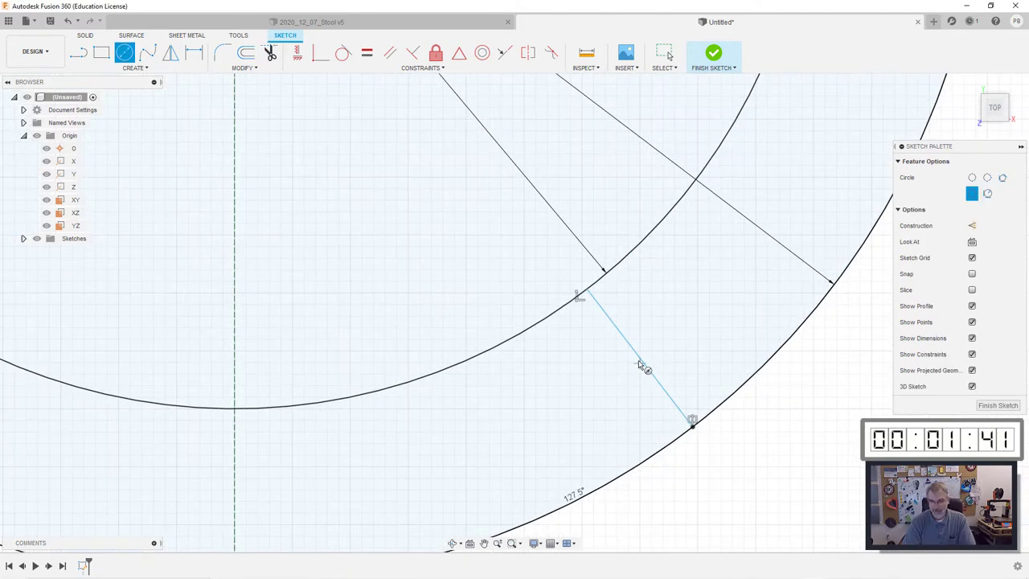
pyautogui.click(637, 356)
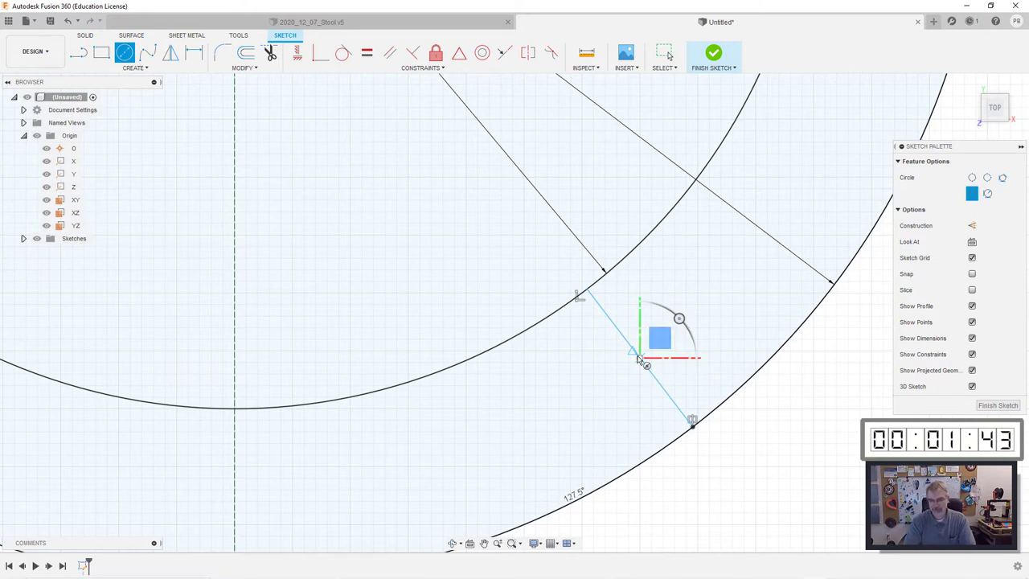
pyautogui.click(693, 421)
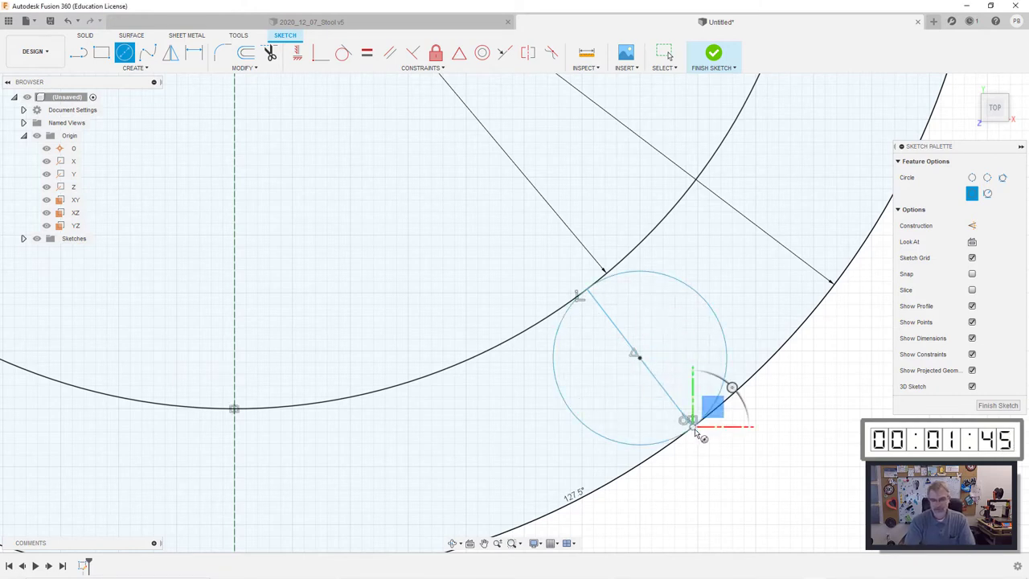
pyautogui.press('Escape')
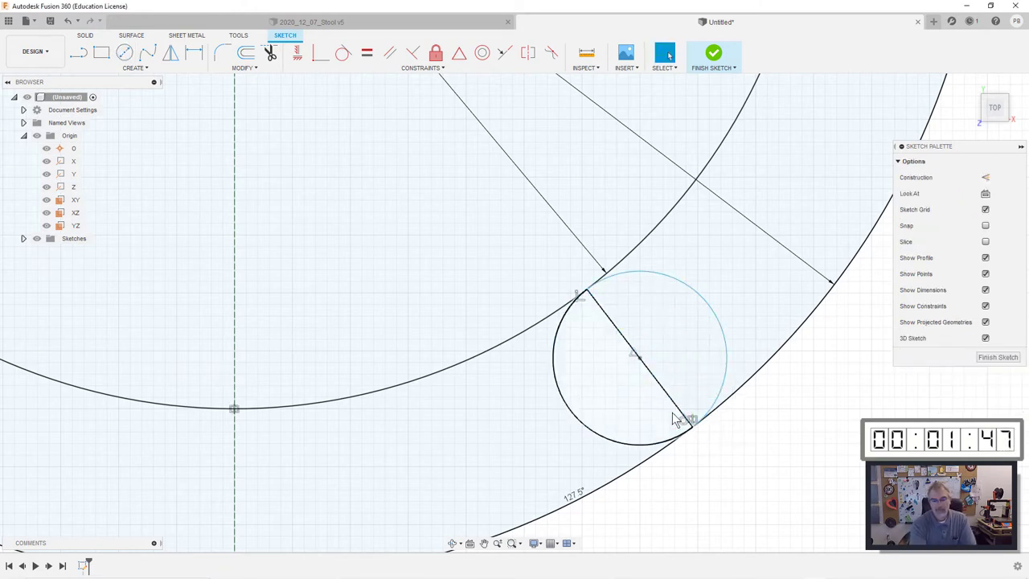
pyautogui.press('t')
pyautogui.click(660, 387)
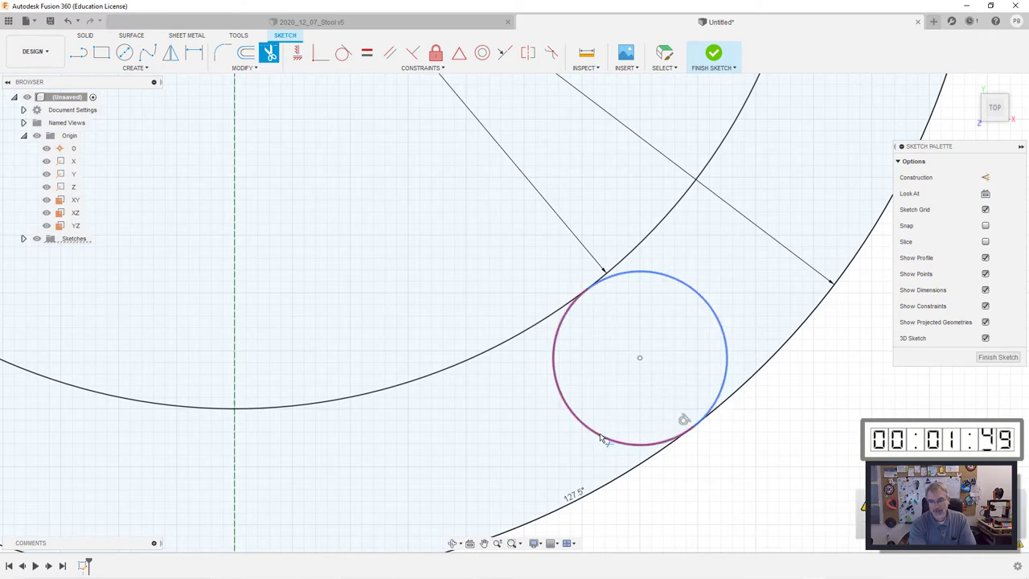
pyautogui.click(601, 438)
pyautogui.scroll(-5, 603, 437)
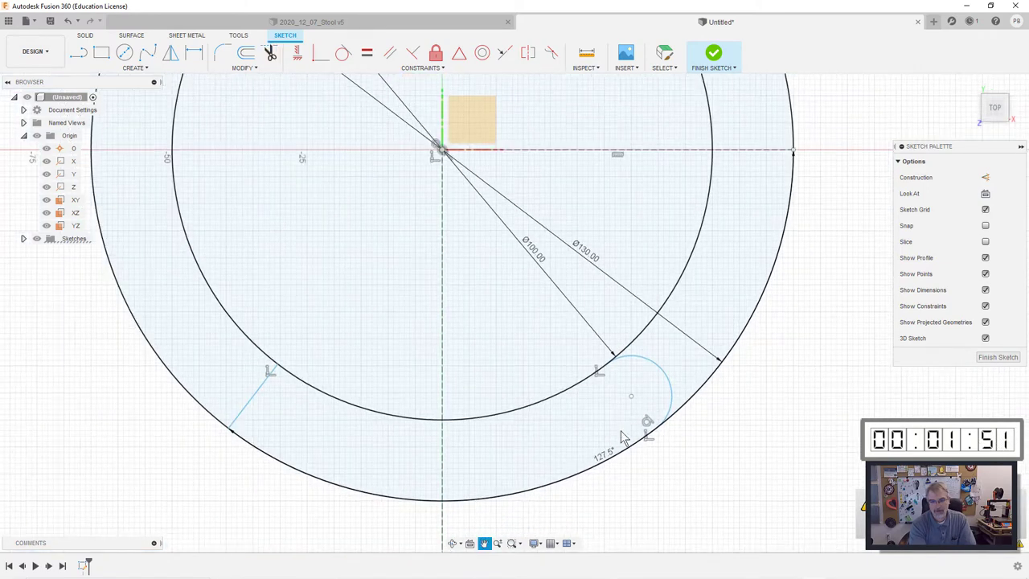
pyautogui.click(249, 407)
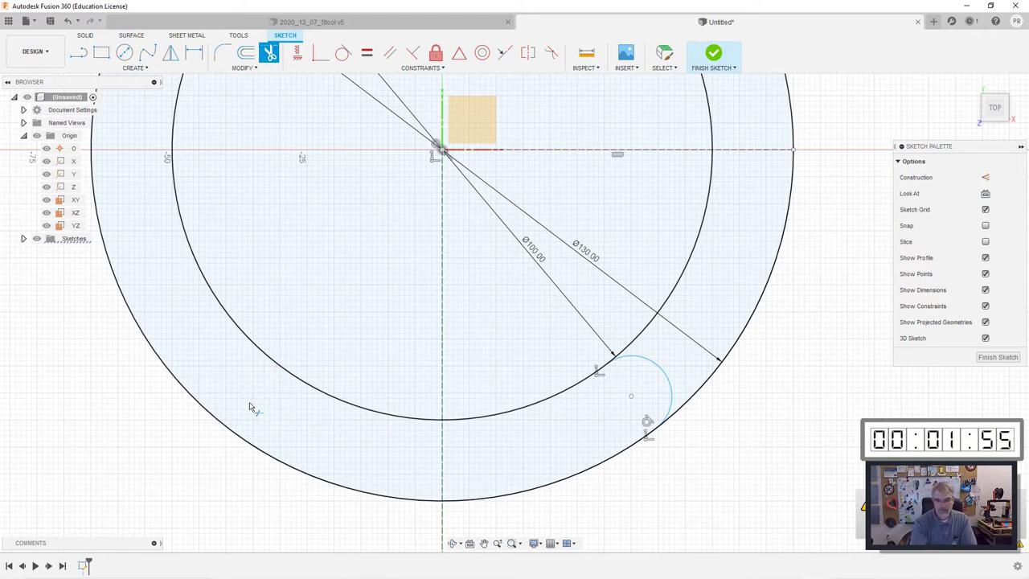
# Step: Mirror the rounded end arc across the vertical construction axis to close the slot
pyautogui.press('s')
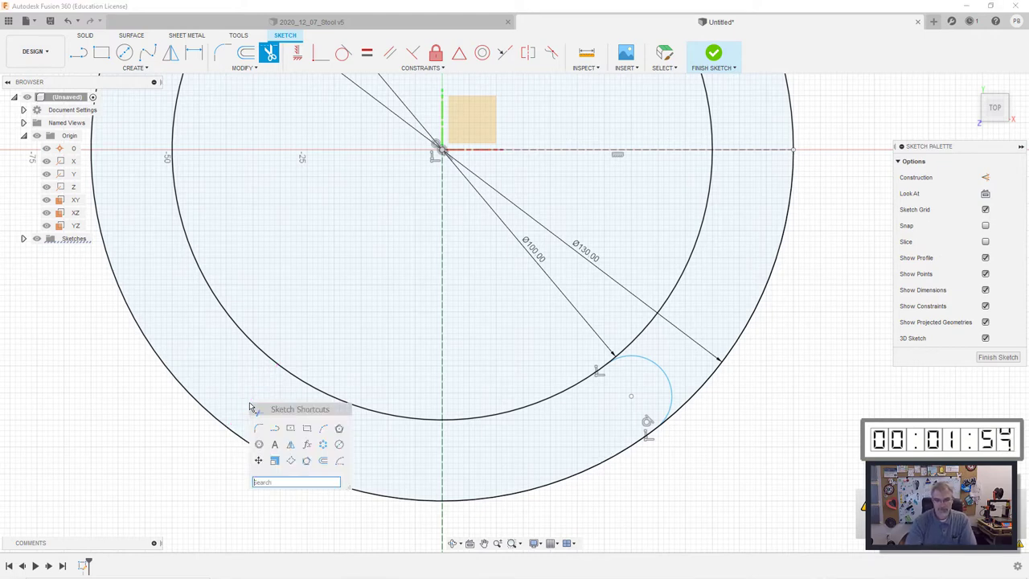
pyautogui.click(295, 446)
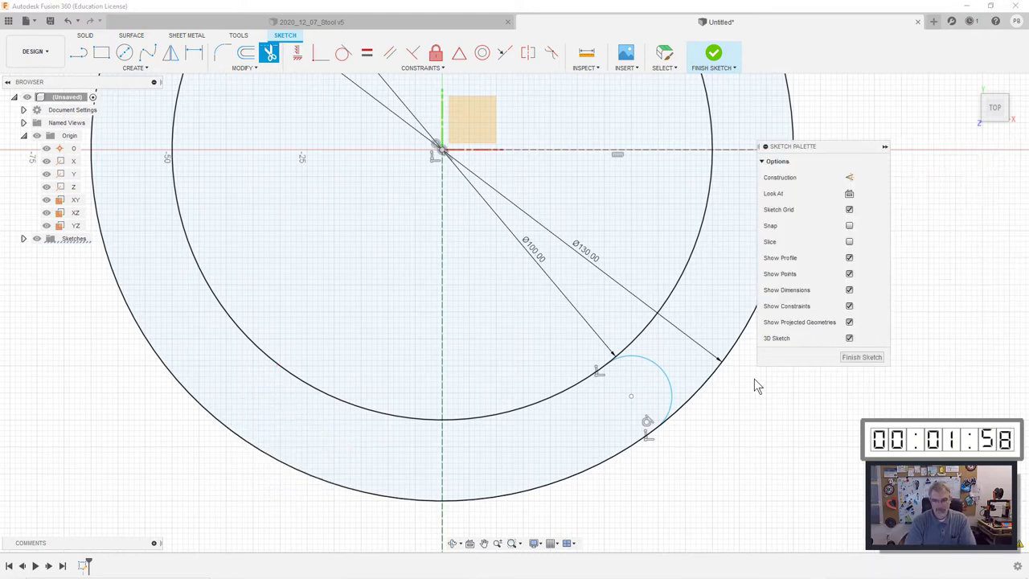
pyautogui.click(669, 380)
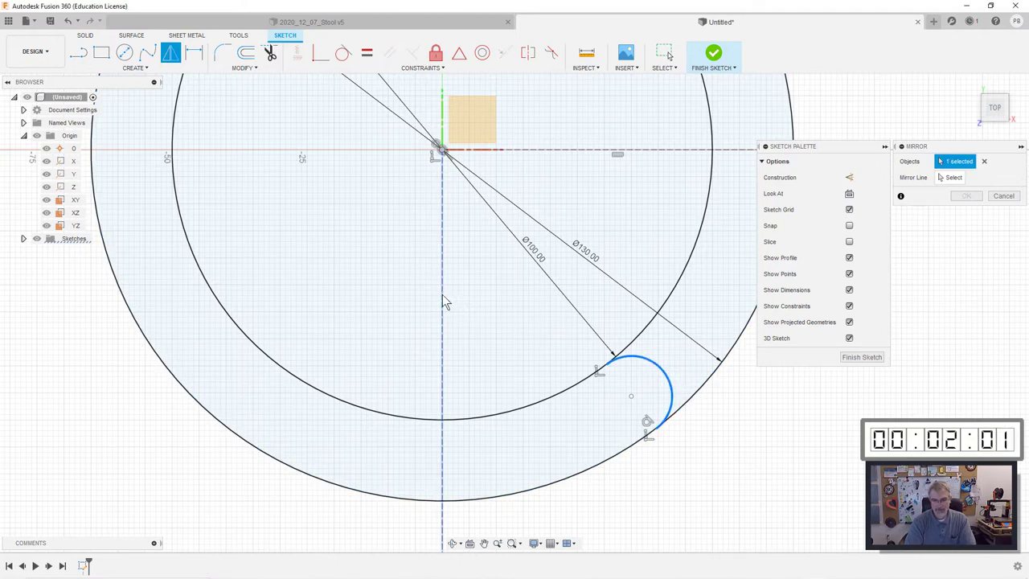
pyautogui.click(948, 177)
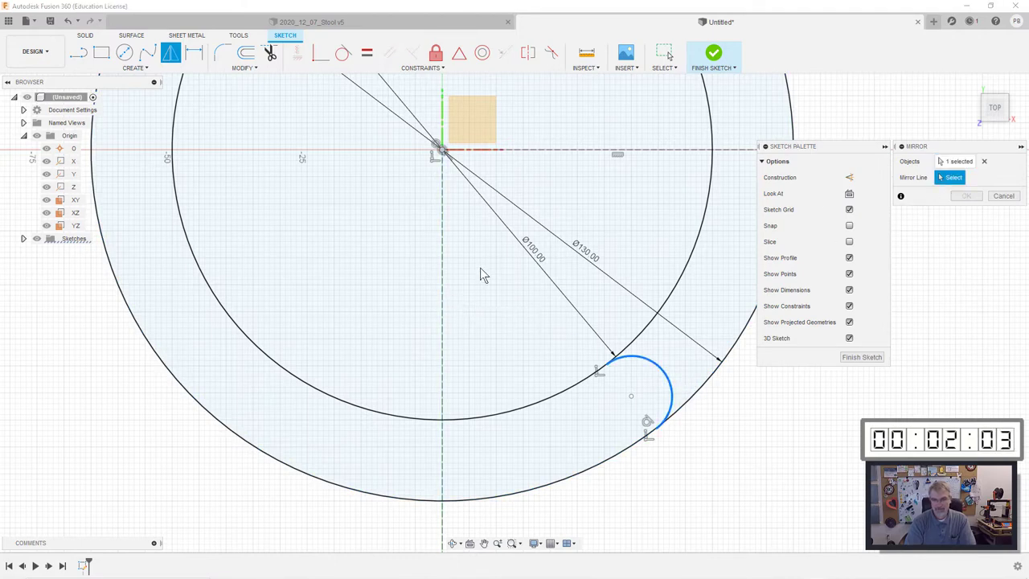
pyautogui.click(443, 282)
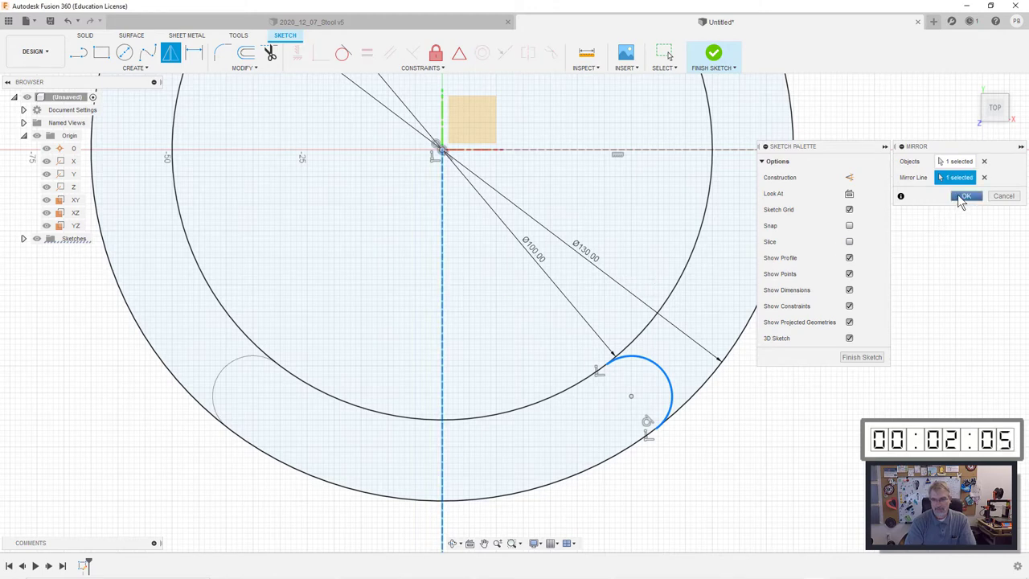
pyautogui.click(960, 198)
pyautogui.click(512, 446)
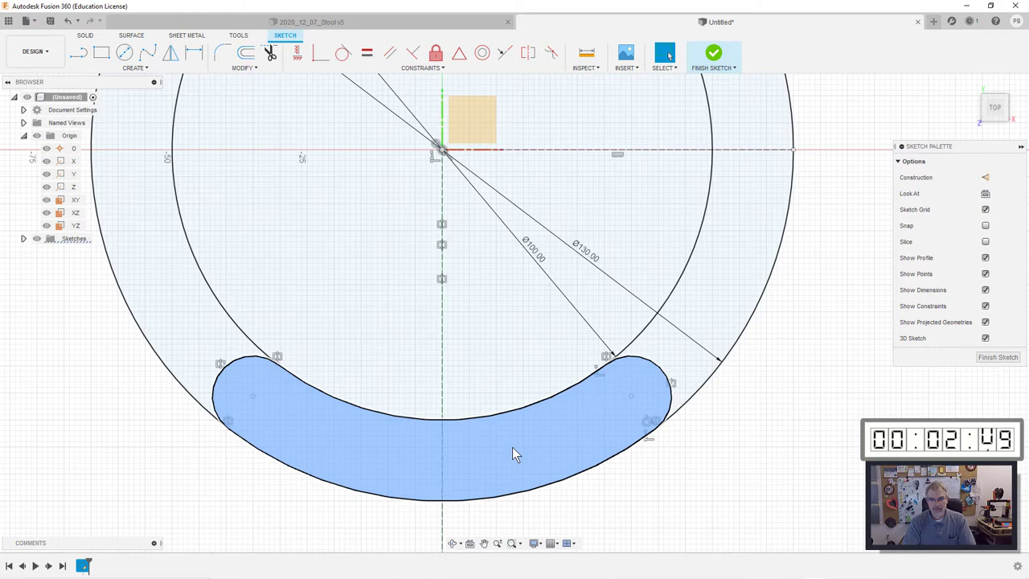
pyautogui.scroll(2, 512, 447)
pyautogui.moveTo(512, 447); pyautogui.dragTo(563, 324, button='middle')
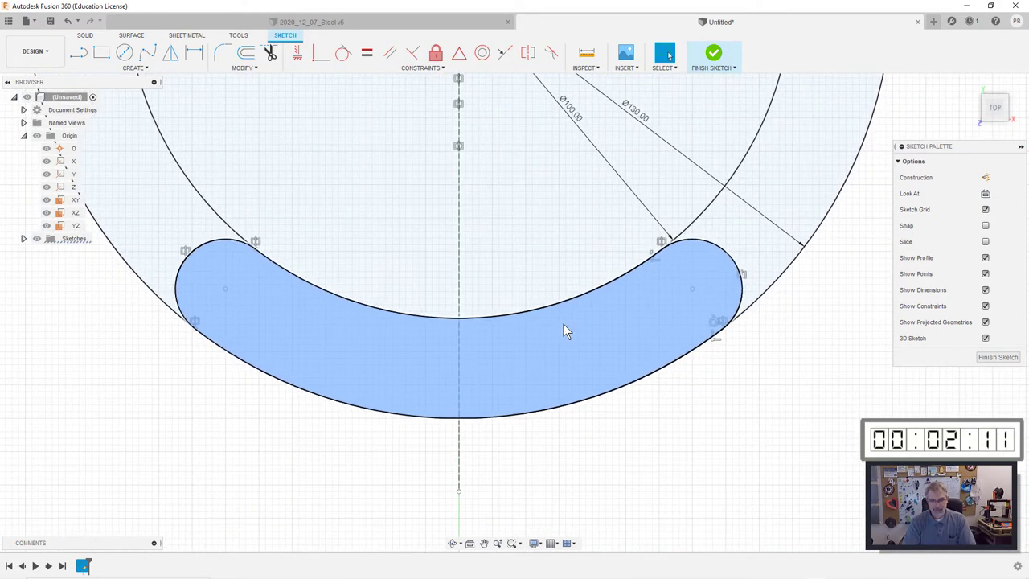
pyautogui.scroll(-5, 563, 324)
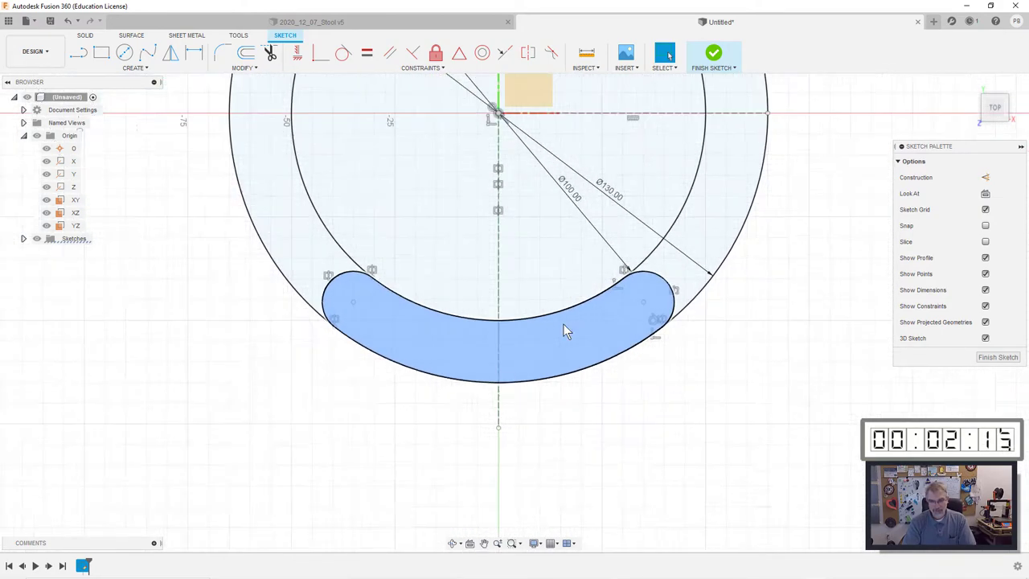
# Step: Add a Ø120 mm circle centred on the origin
pyautogui.rightClick(552, 366)
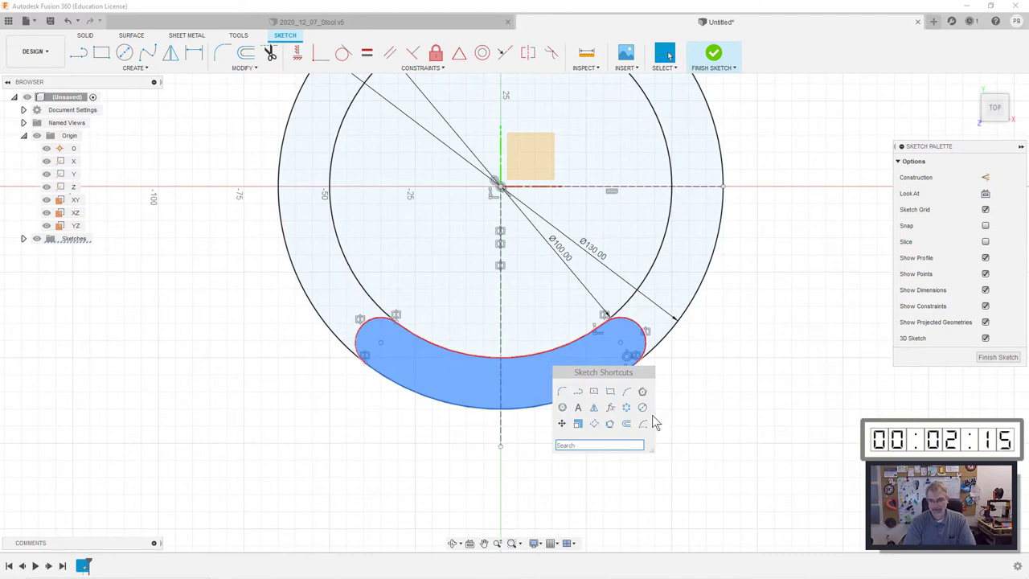
pyautogui.click(608, 347)
pyautogui.press('c')
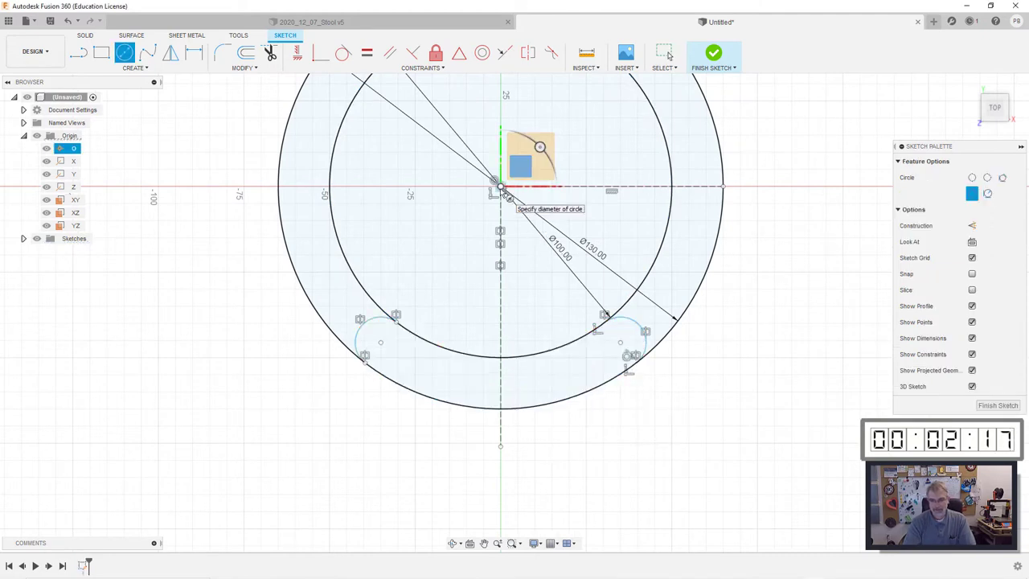
pyautogui.click(500, 187)
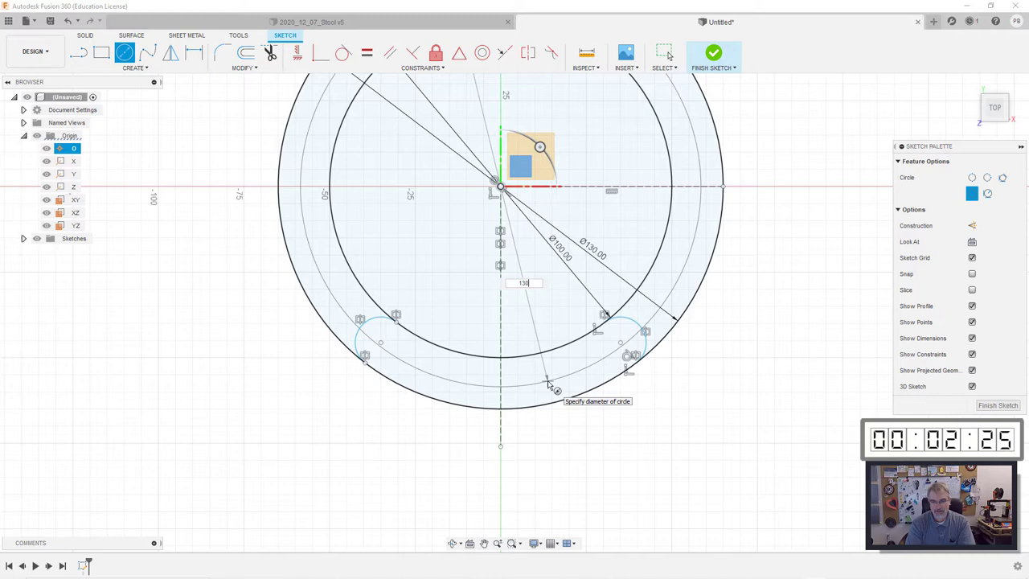
pyautogui.write('130')
pyautogui.press('Tab')
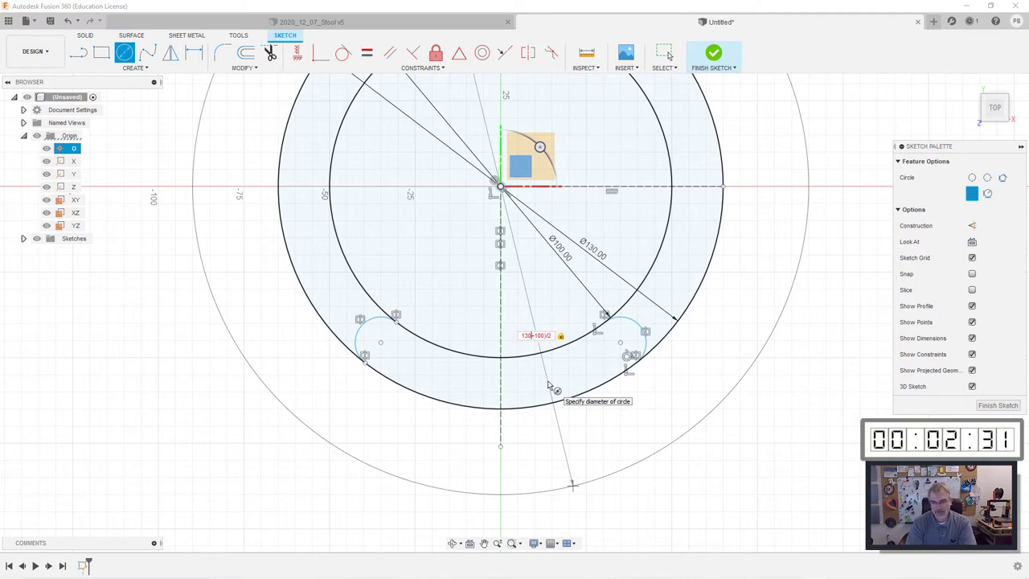
pyautogui.write('(')
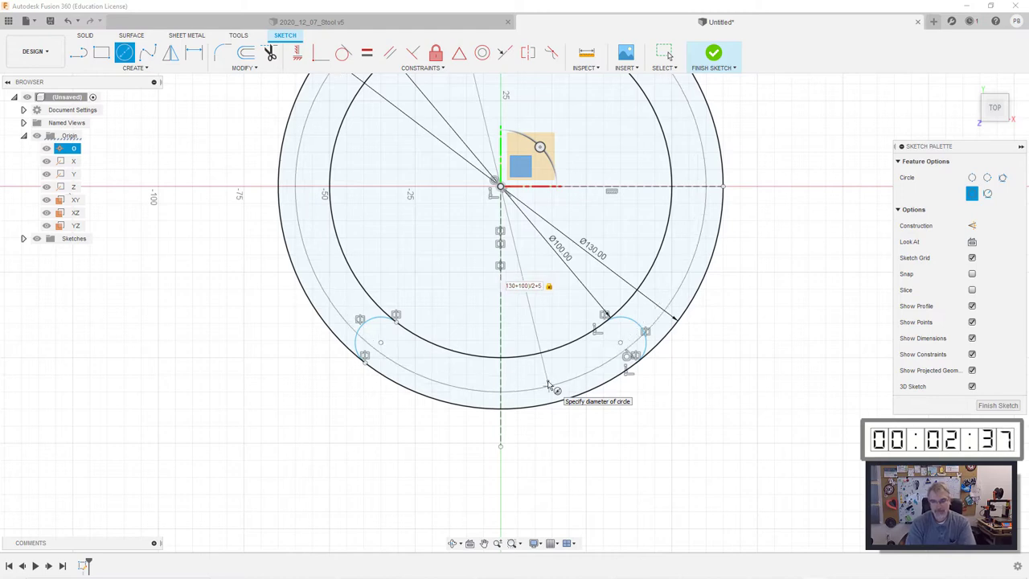
pyautogui.press('Return')
pyautogui.press('Escape')
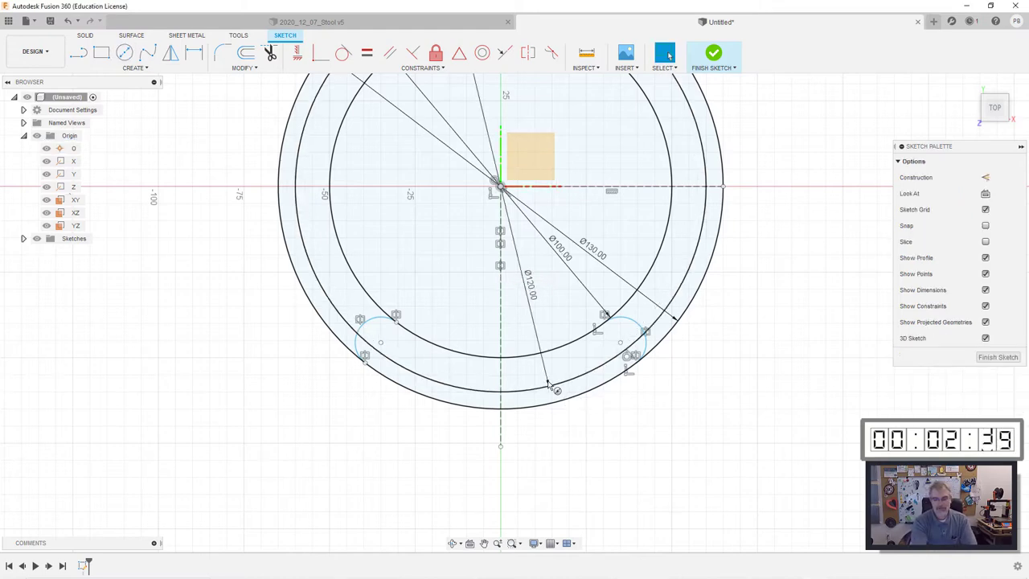
# Step: Add a Ø110 mm origin circle using an expression based on (100+130)/2
pyautogui.press('s')
pyautogui.click(638, 411)
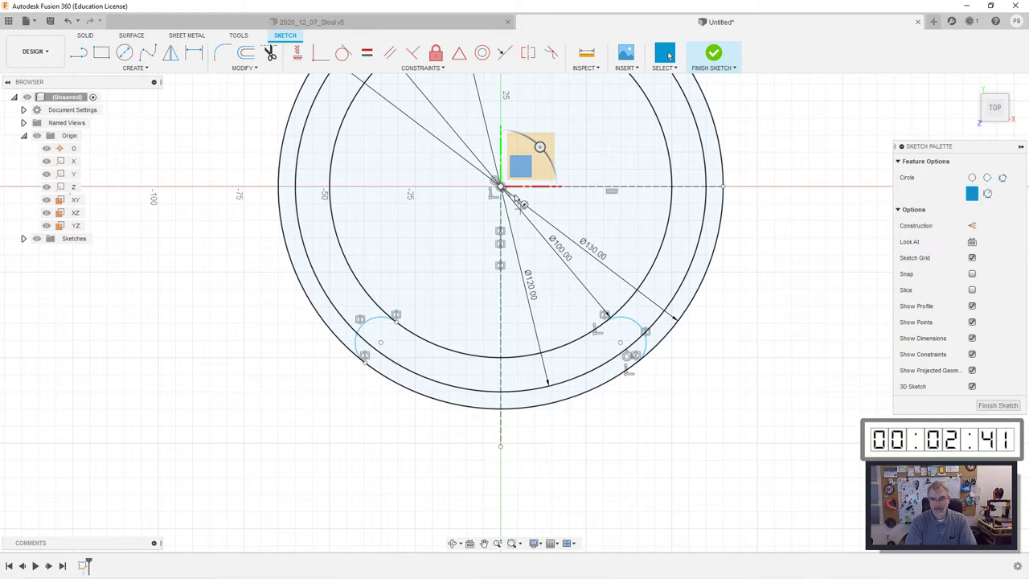
pyautogui.click(500, 186)
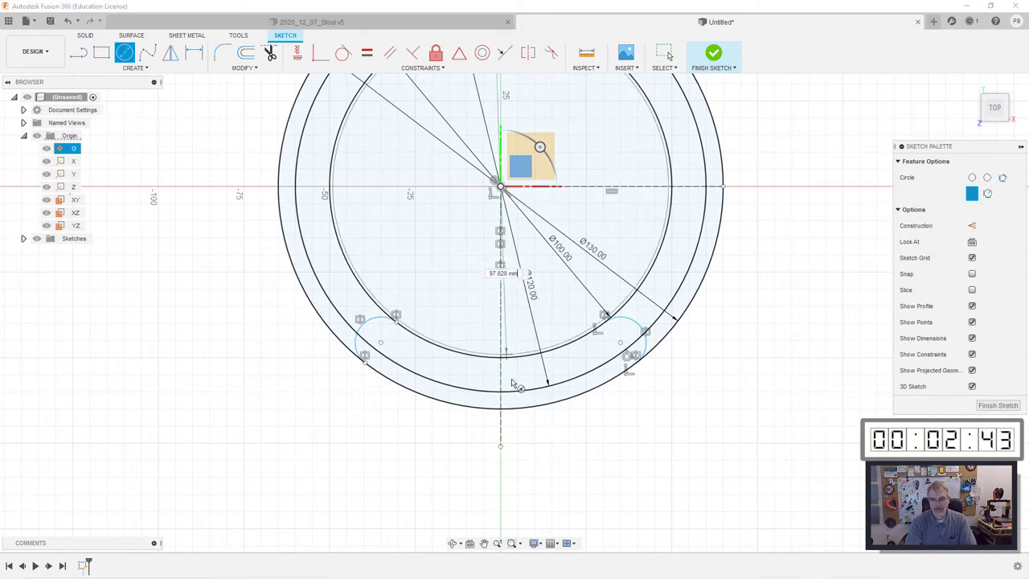
pyautogui.press('Tab')
pyautogui.press('BackSpace')
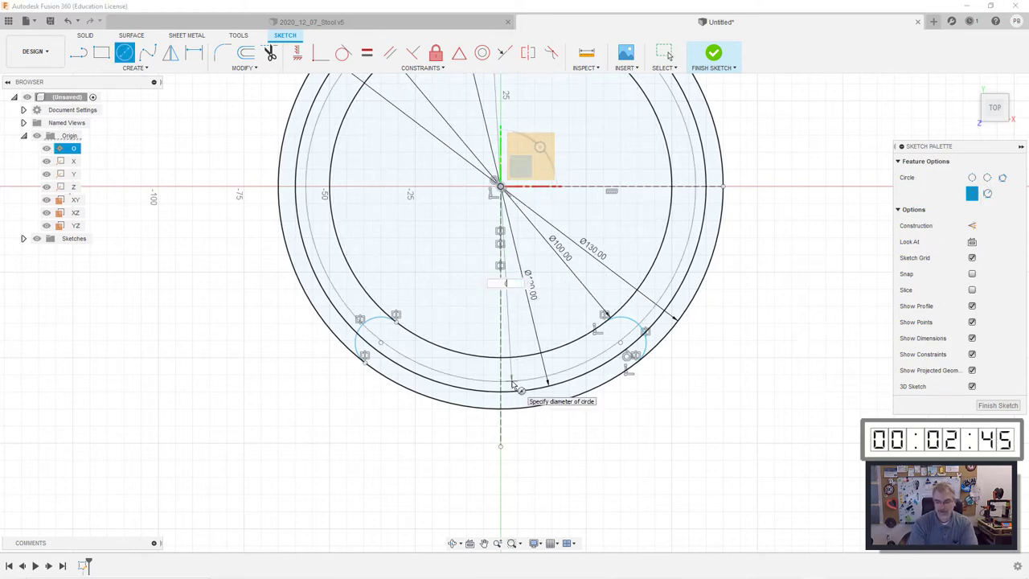
pyautogui.write('100+130)')
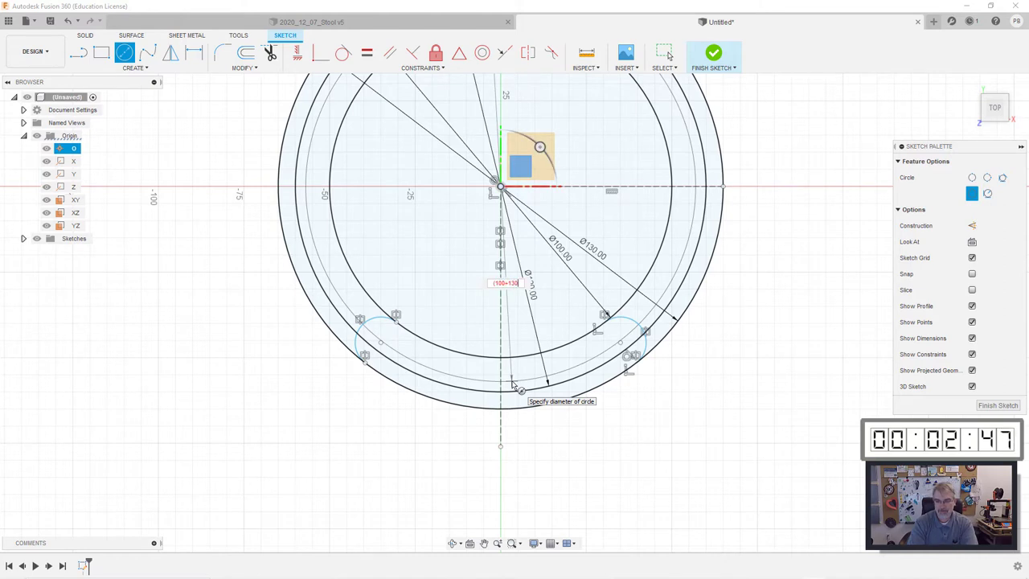
pyautogui.write('/2')
pyautogui.press('Tab')
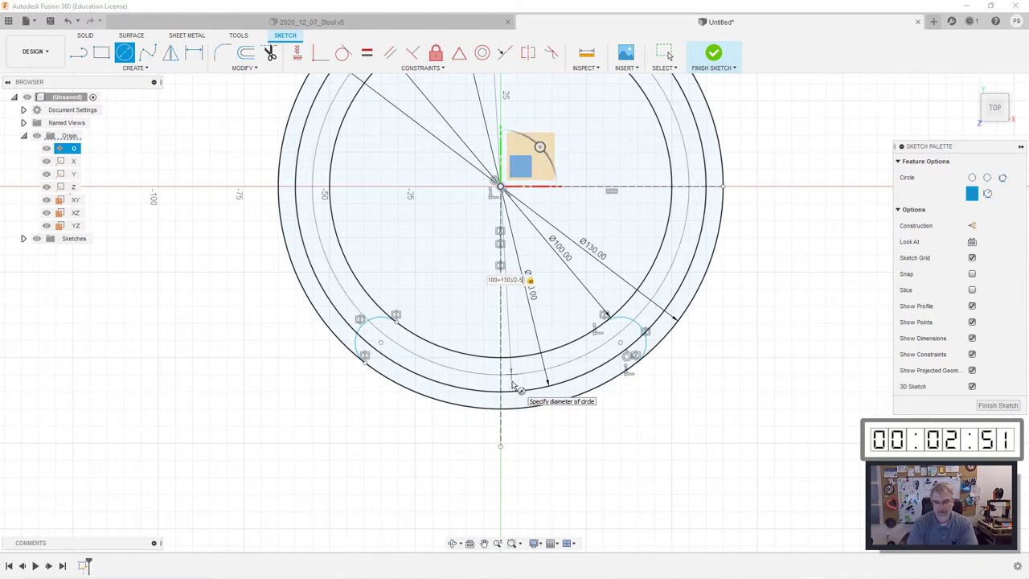
pyautogui.press('Return')
pyautogui.press('Escape')
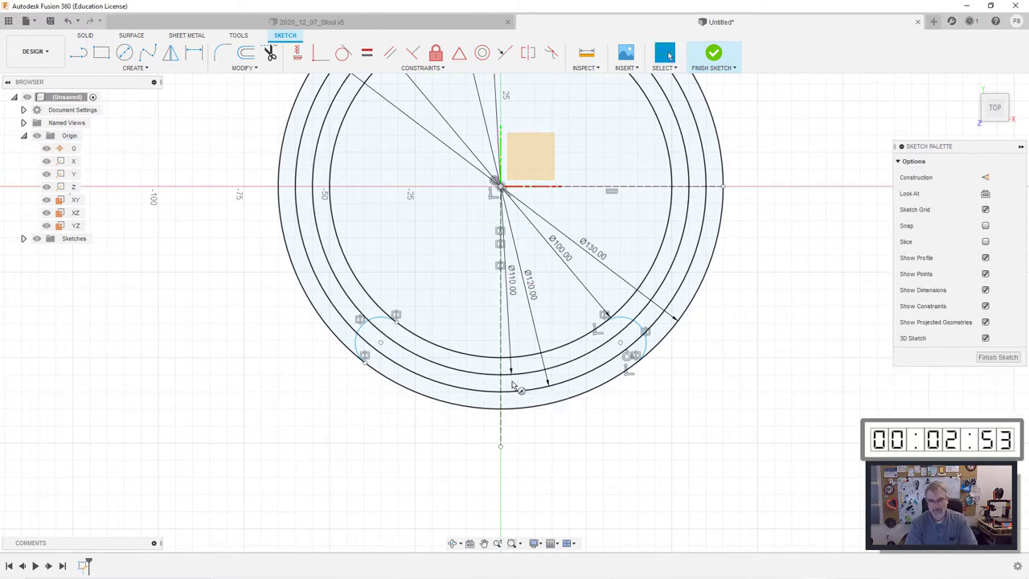
# Step: Change the 5 mm offset to 2.5 mm in both middle-circle dimensions, giving Ø112.50 and Ø117.50
pyautogui.scroll(-2, 513, 386)
pyautogui.scroll(3, 514, 388)
pyautogui.scroll(1, 514, 388)
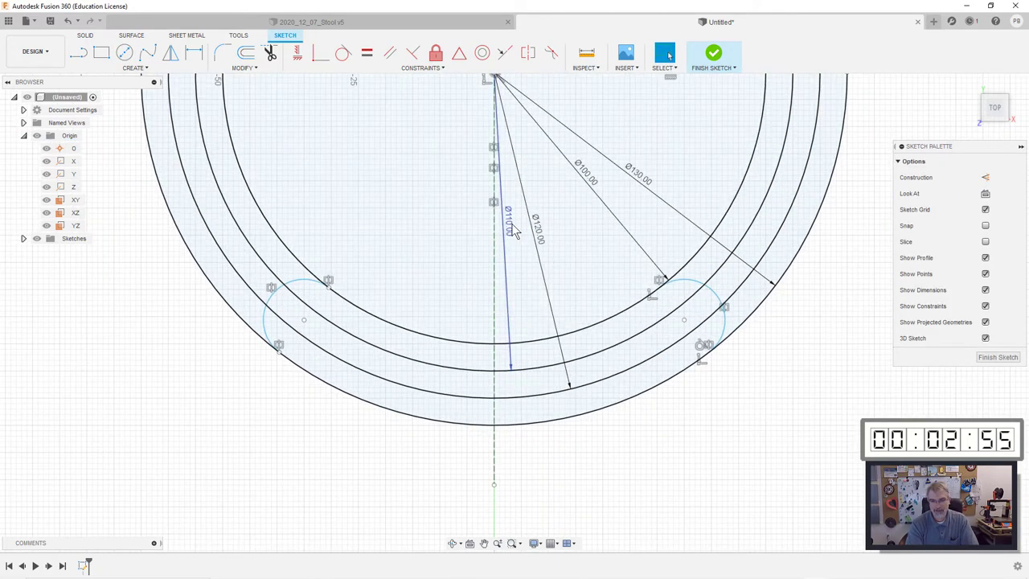
pyautogui.doubleClick(530, 229)
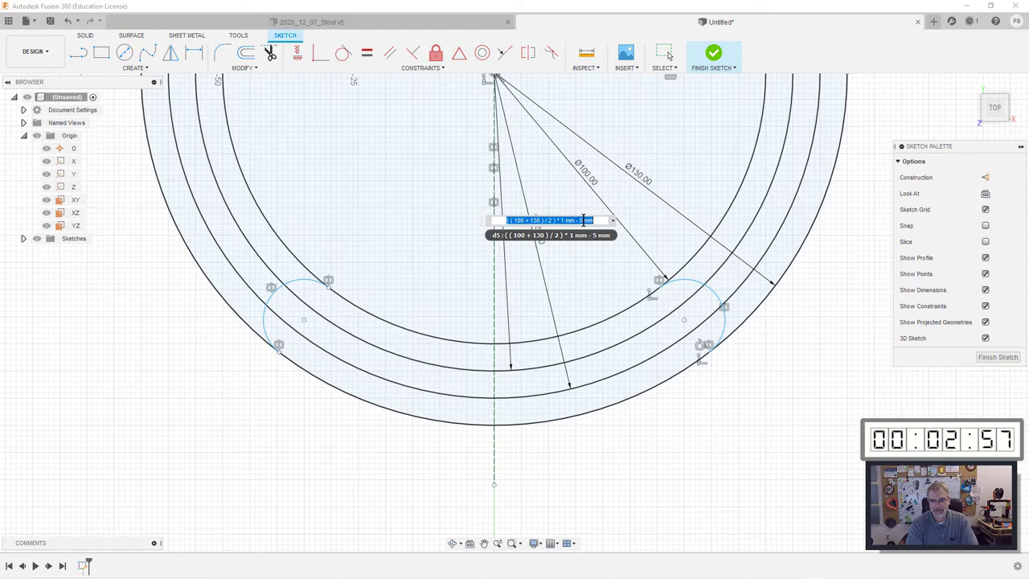
pyautogui.click(583, 221)
pyautogui.write('2.')
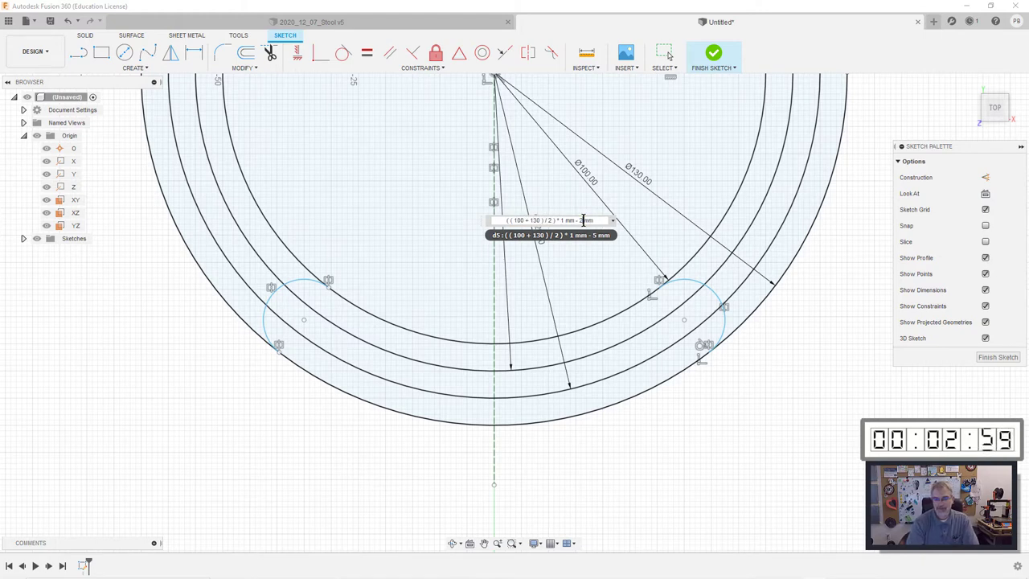
pyautogui.press('Return')
pyautogui.doubleClick(540, 243)
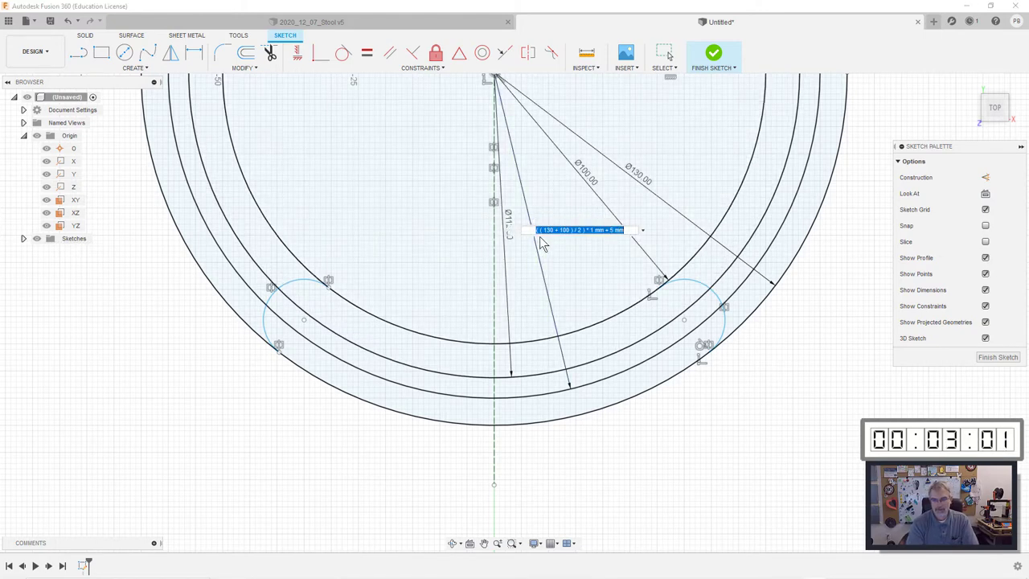
pyautogui.click(613, 231)
pyautogui.write('2.')
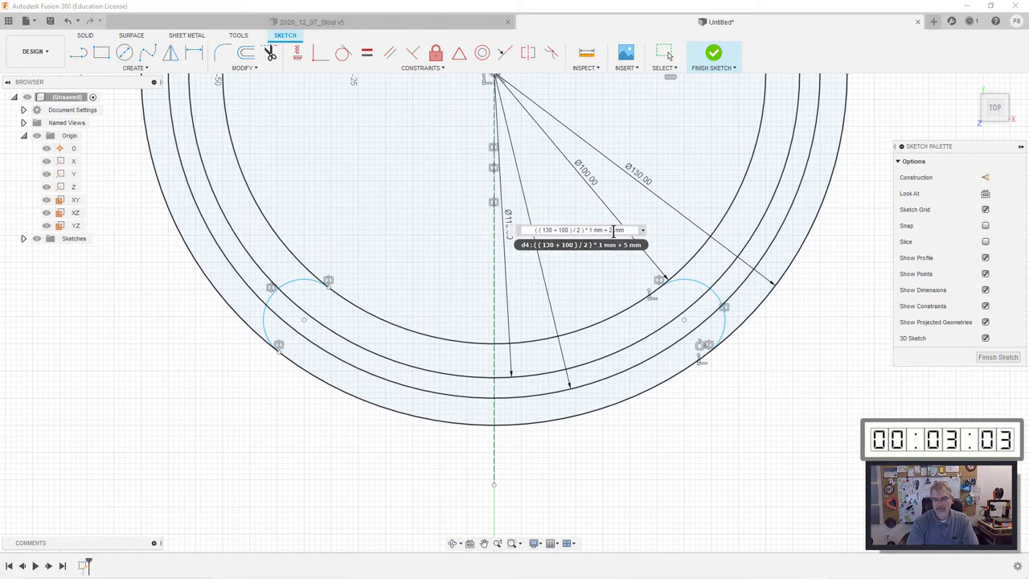
pyautogui.press('Return')
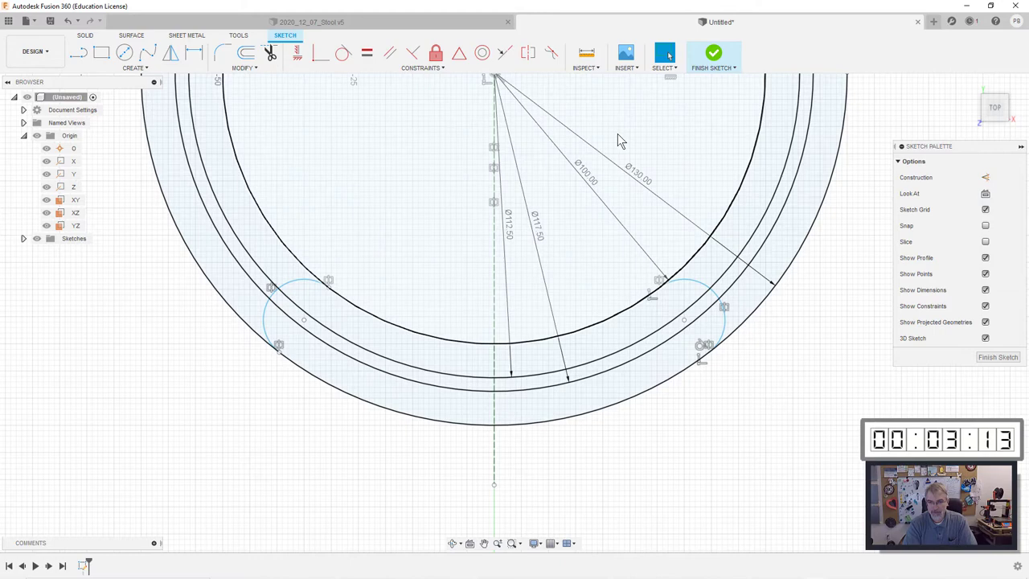
pyautogui.scroll(-3, 628, 166)
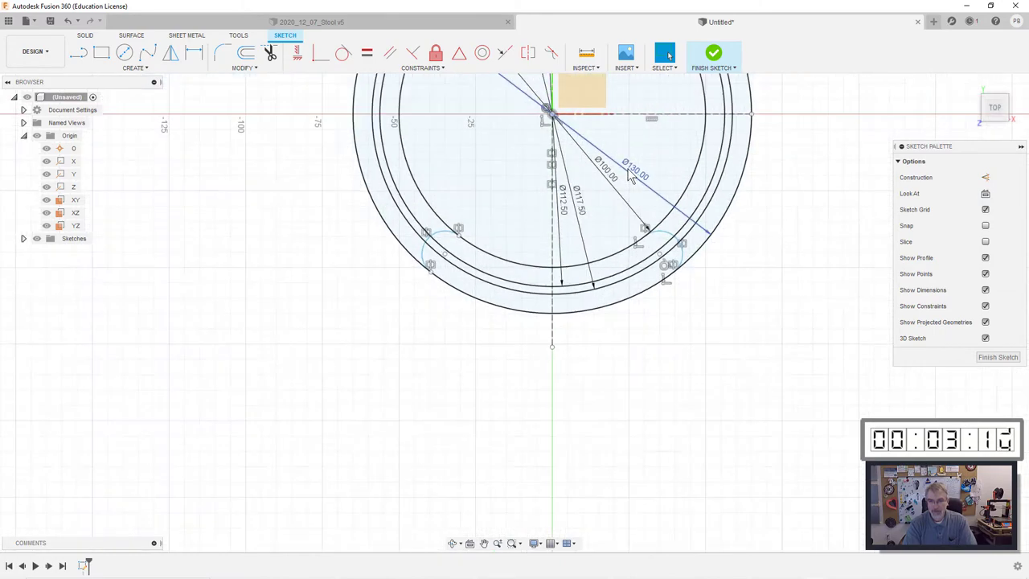
# Step: Finish the circle sketch and start a new sketch on the YZ origin plane
pyautogui.click(993, 357)
pyautogui.click(971, 84)
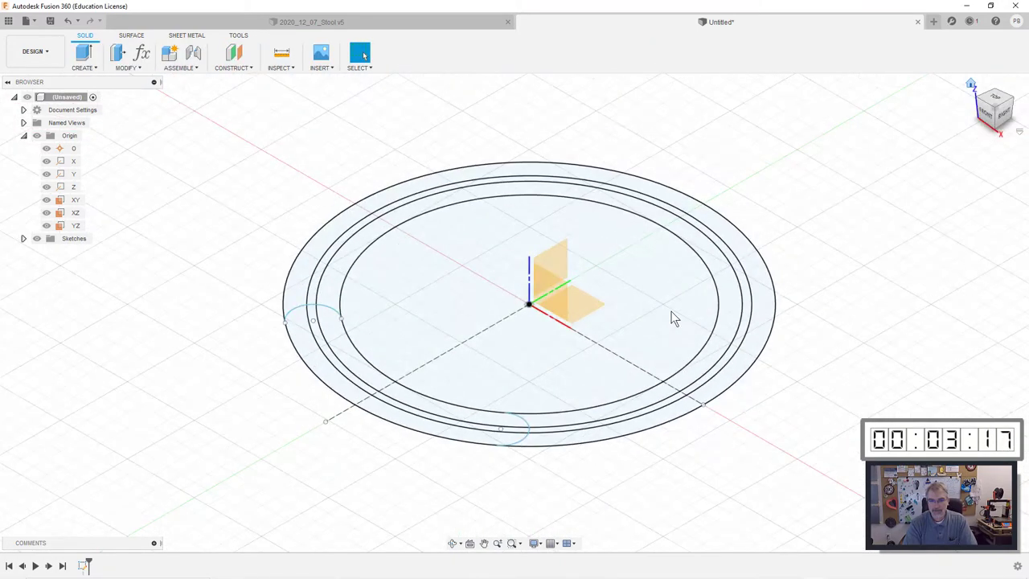
pyautogui.click(560, 262)
pyautogui.rightClick(560, 263)
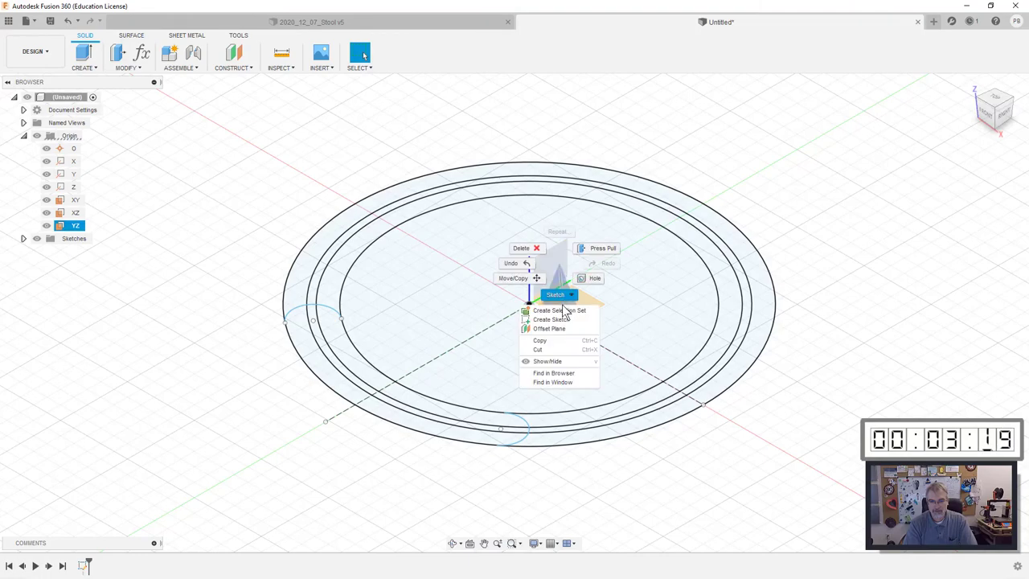
pyautogui.click(559, 320)
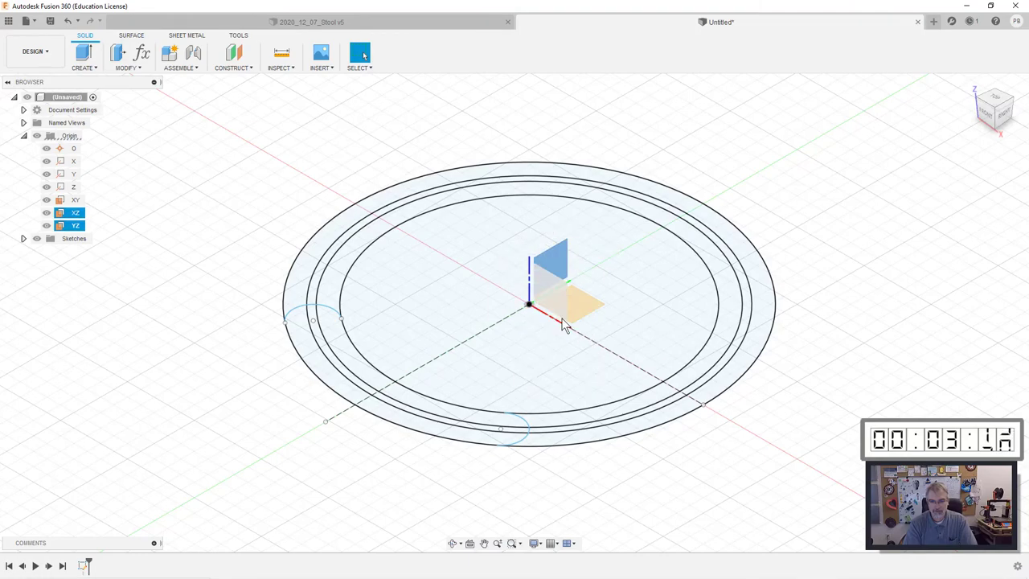
# Step: Draw the first vertical lines rising from the outer base circle
pyautogui.click(1006, 114)
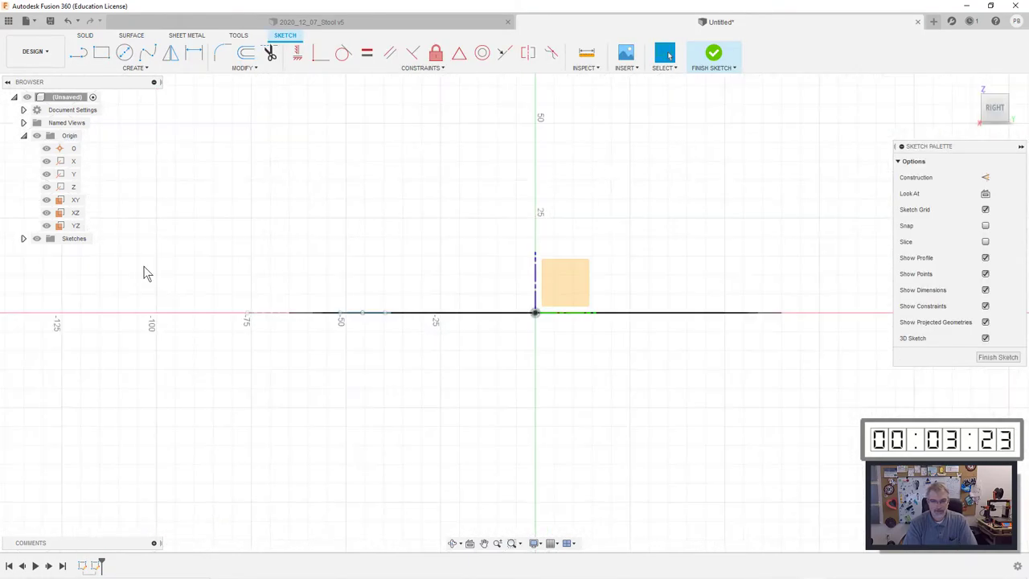
pyautogui.scroll(-2, 239, 310)
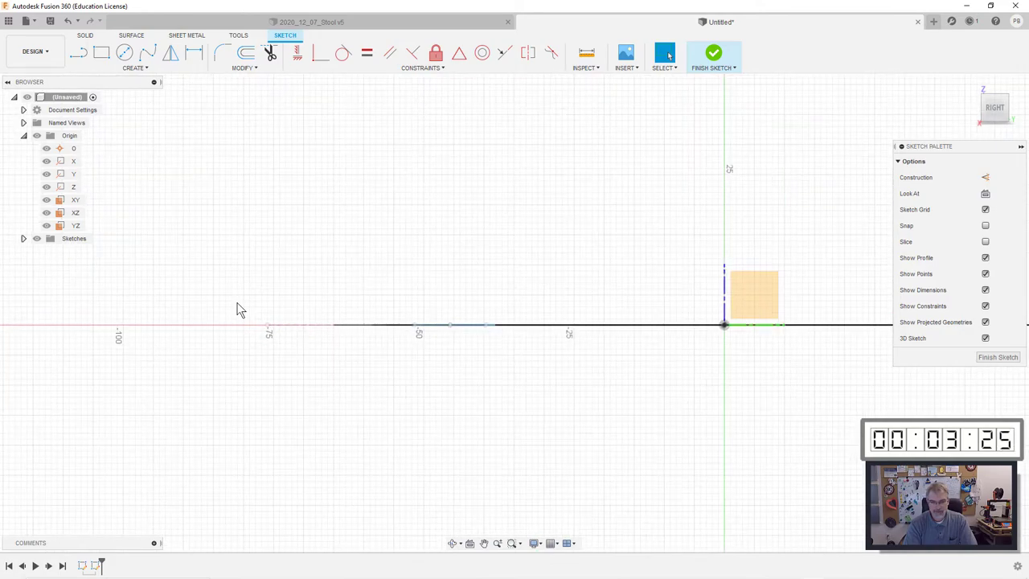
pyautogui.scroll(1, 238, 310)
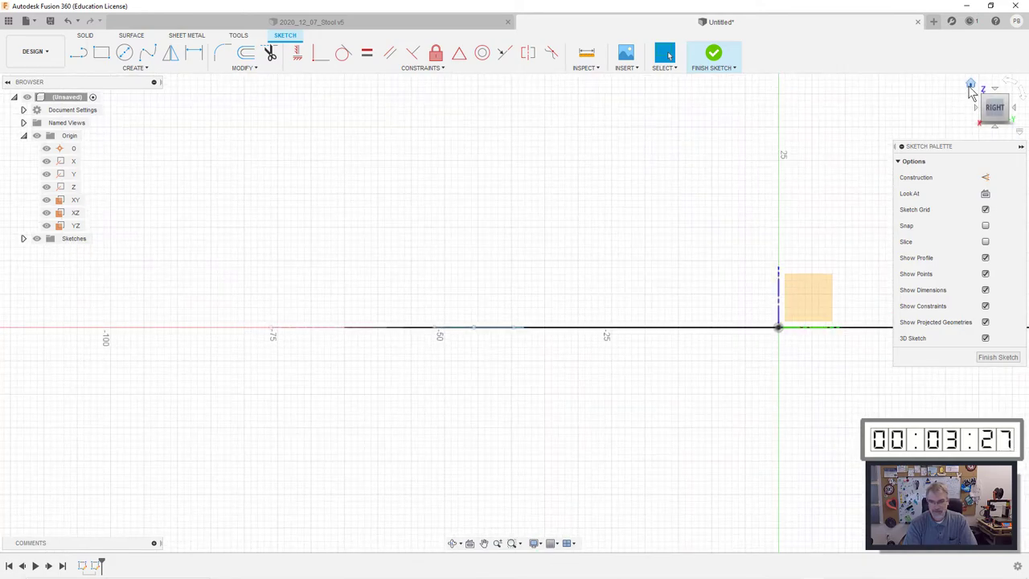
pyautogui.click(969, 86)
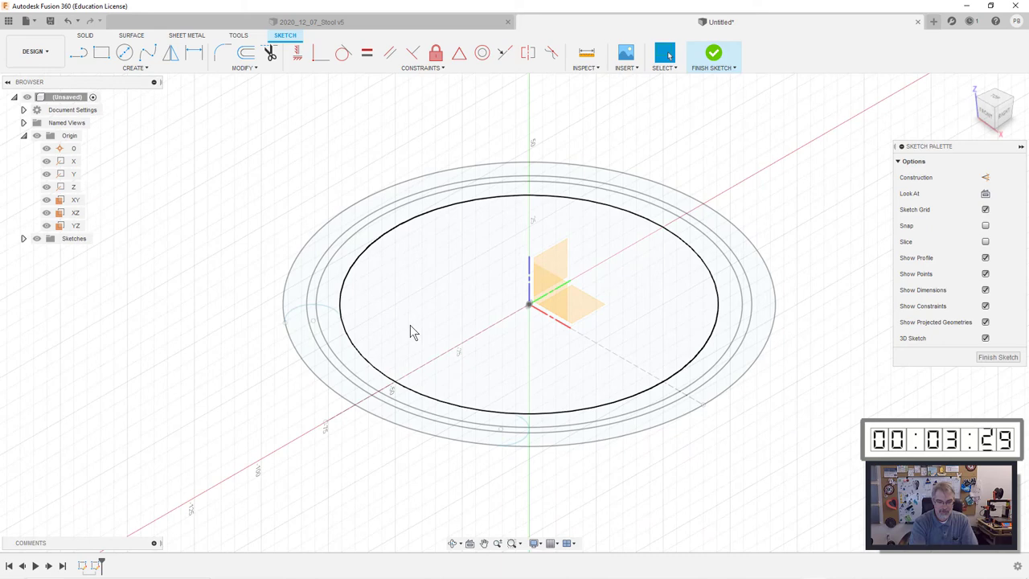
pyautogui.press('l')
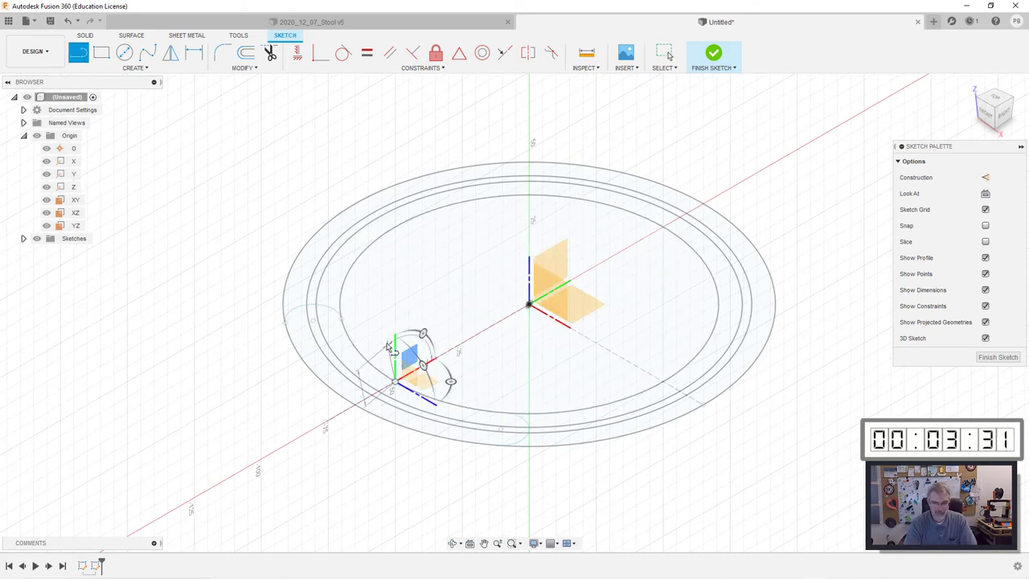
pyautogui.click(399, 297)
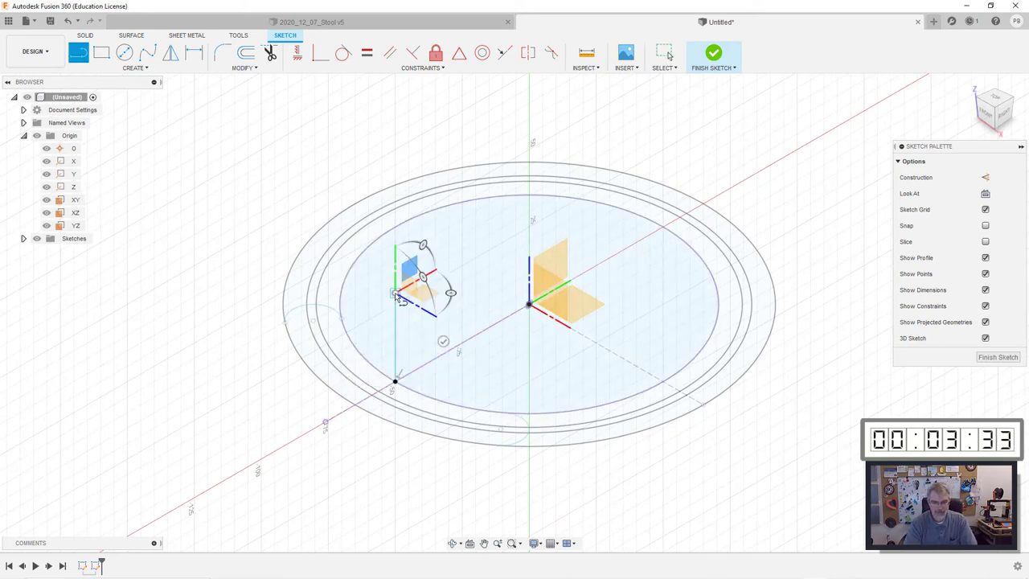
pyautogui.press('Escape')
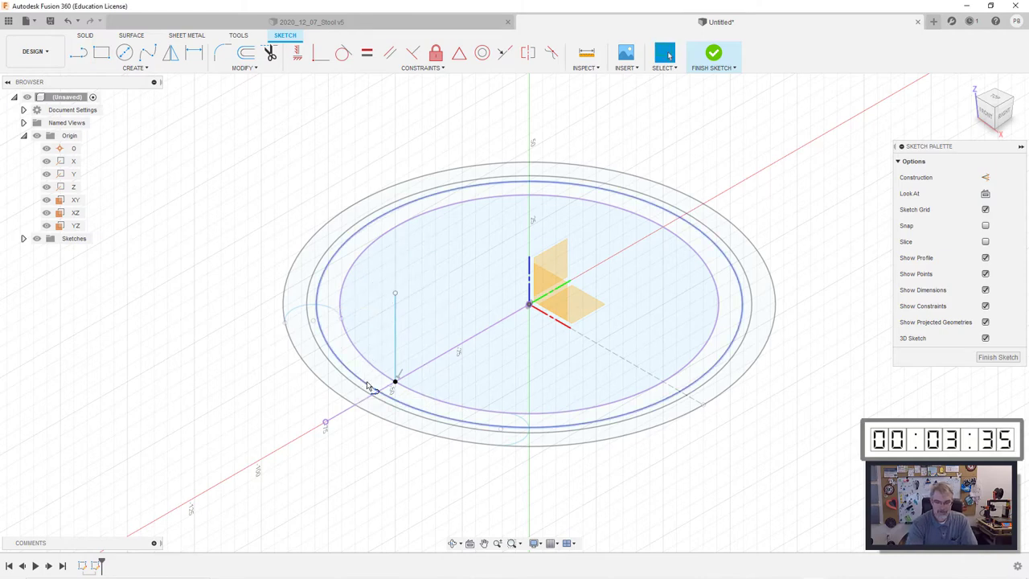
pyautogui.press('l')
pyautogui.click(354, 405)
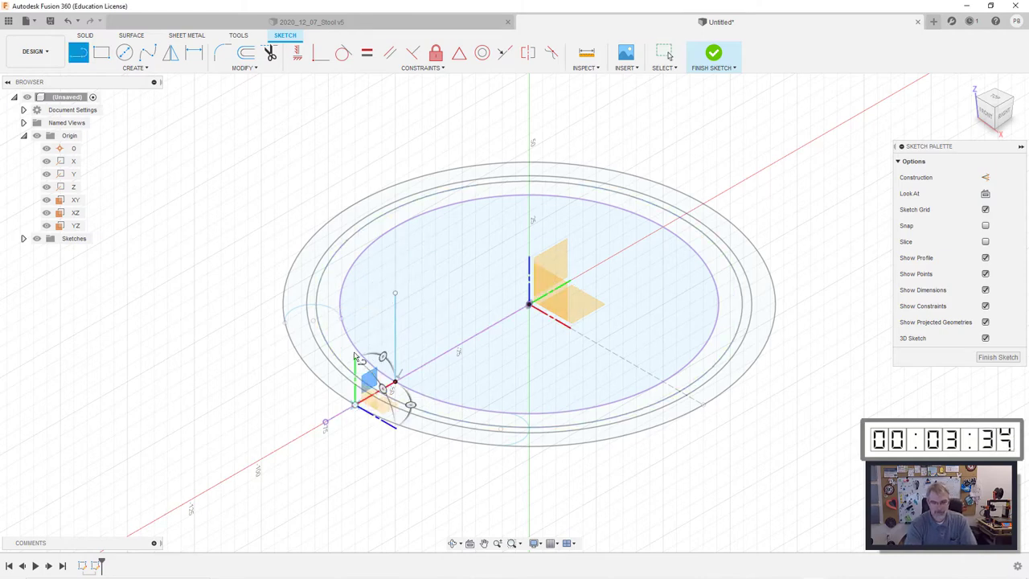
pyautogui.doubleClick(355, 302)
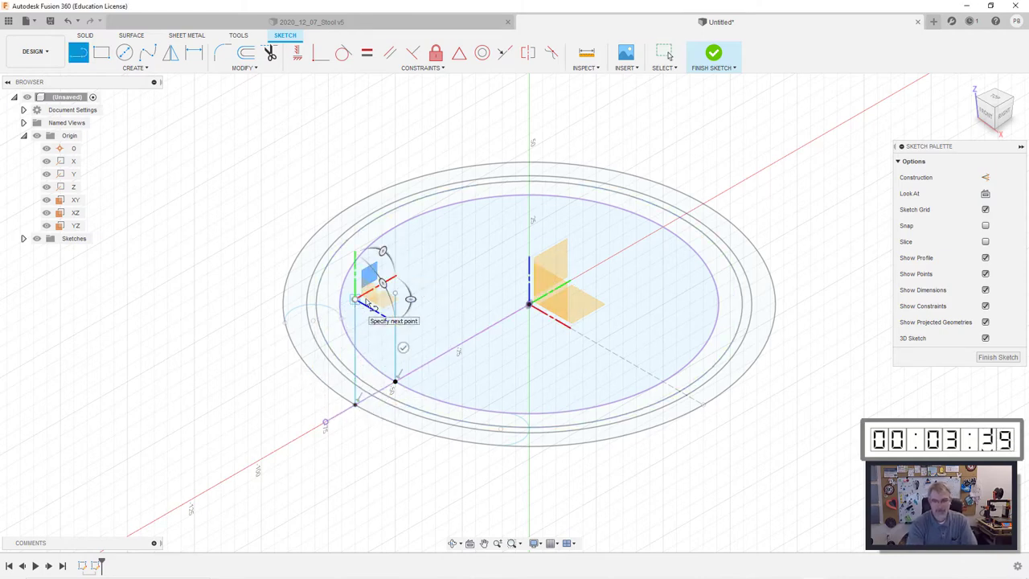
pyautogui.click(394, 380)
pyautogui.click(395, 292)
pyautogui.press('Escape')
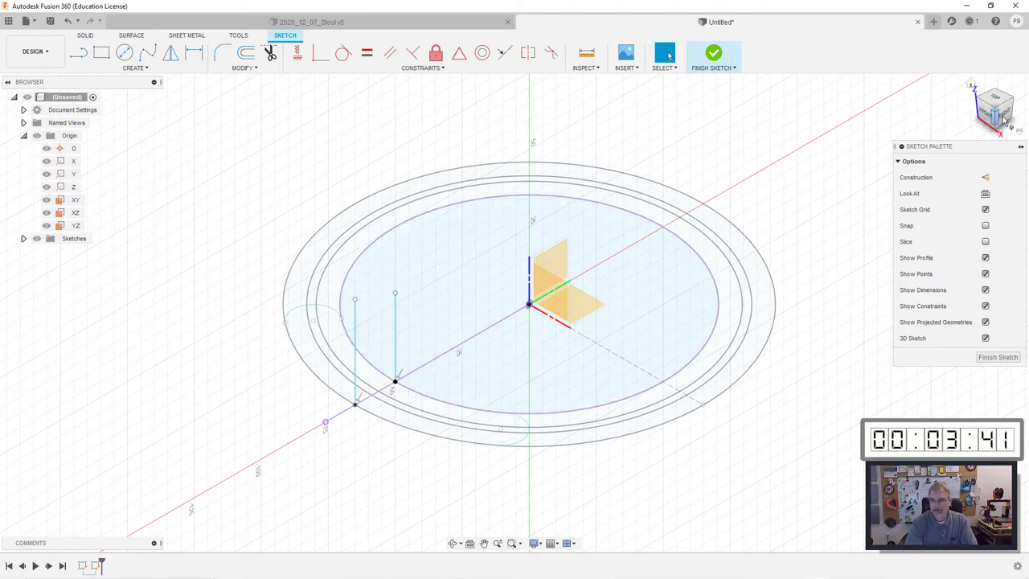
# Step: Add two more vertical lines on the lower sketch line, one about 14 mm tall
pyautogui.click(1004, 110)
pyautogui.scroll(4, 264, 284)
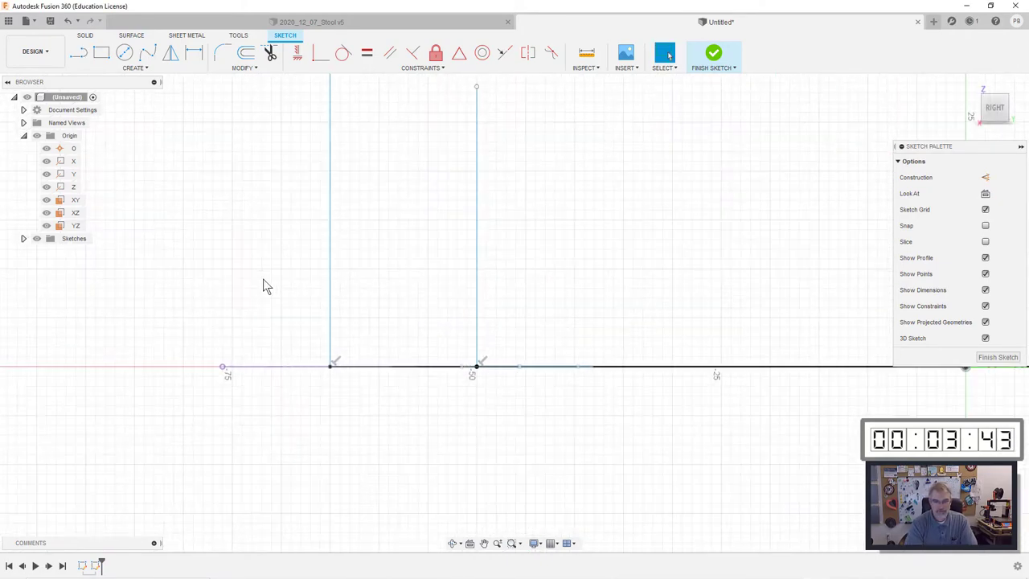
pyautogui.scroll(-2, 264, 285)
pyautogui.click(965, 96)
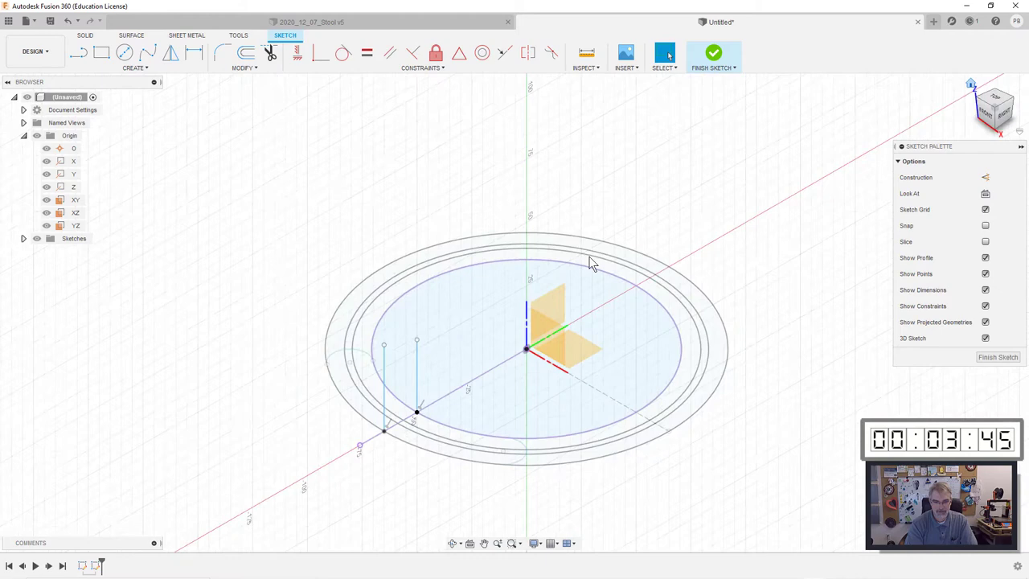
pyautogui.press('l')
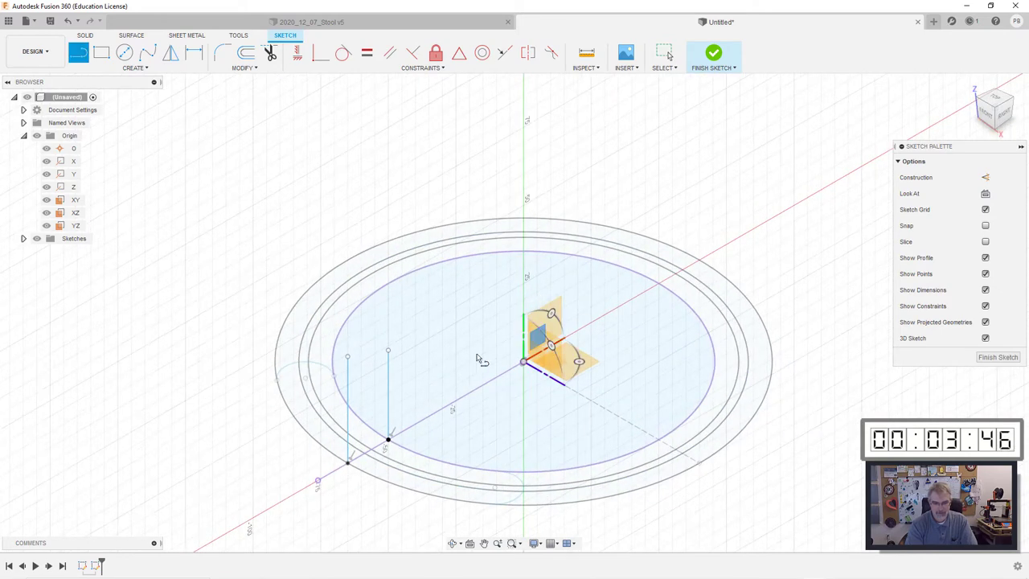
pyautogui.click(373, 449)
pyautogui.moveTo(372, 418); pyautogui.dragTo(375, 384)
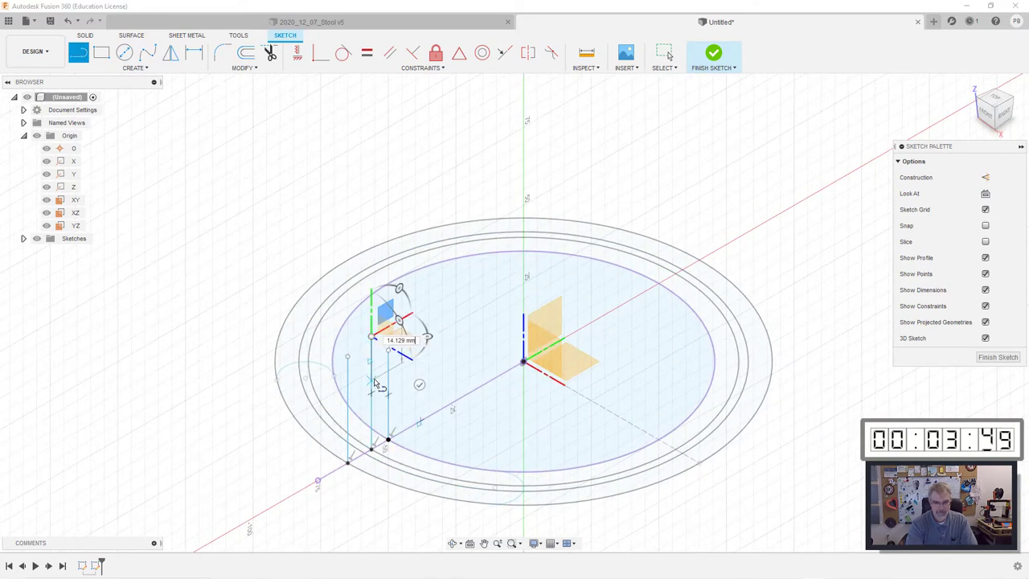
pyautogui.press('Escape')
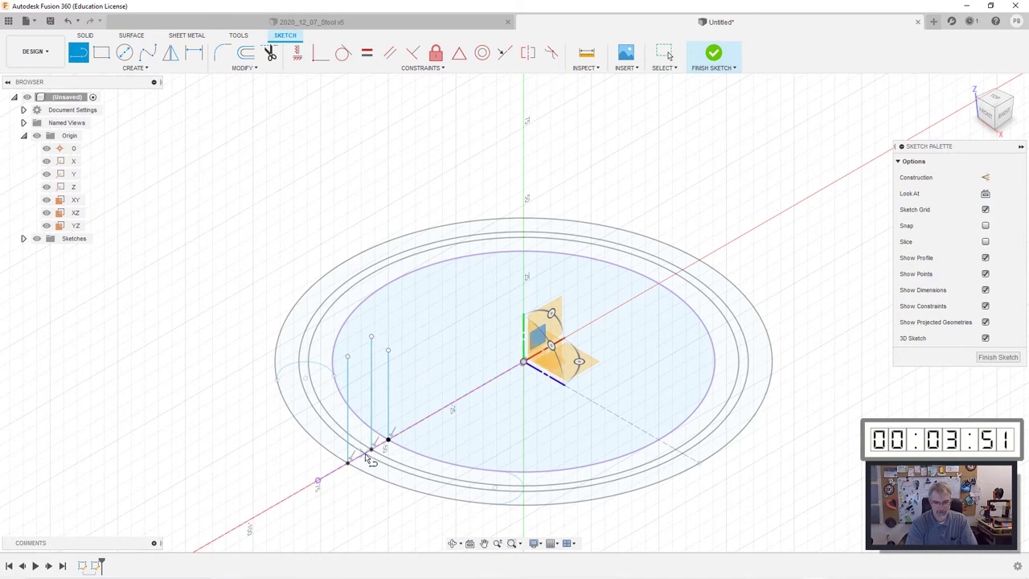
pyautogui.click(366, 454)
pyautogui.moveTo(365, 411); pyautogui.dragTo(366, 348)
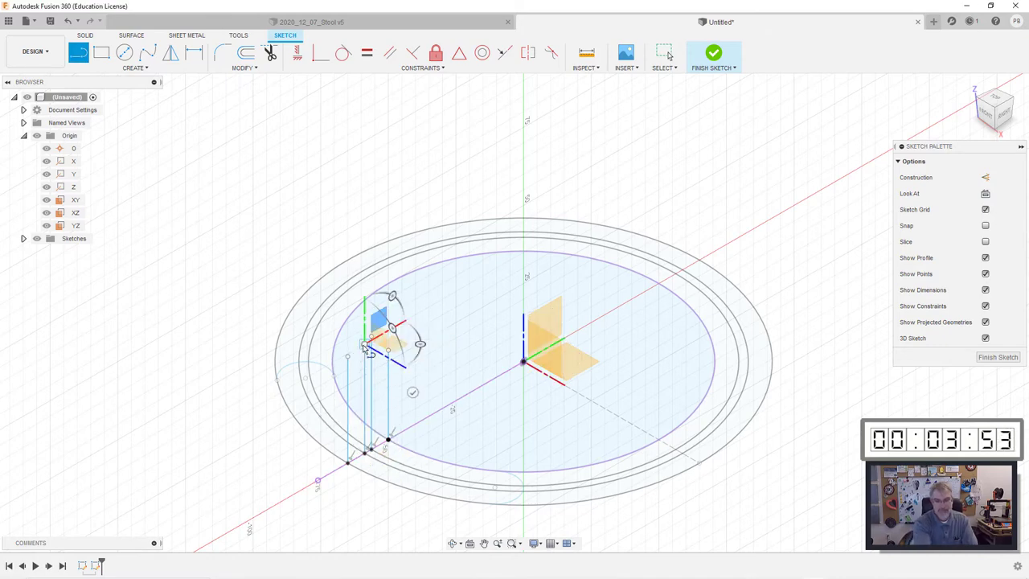
pyautogui.press('Escape')
pyautogui.press('Escape')
# Step: In the right view, draw an 80 mm vertical line from the base beside the uprights
pyautogui.click(1004, 113)
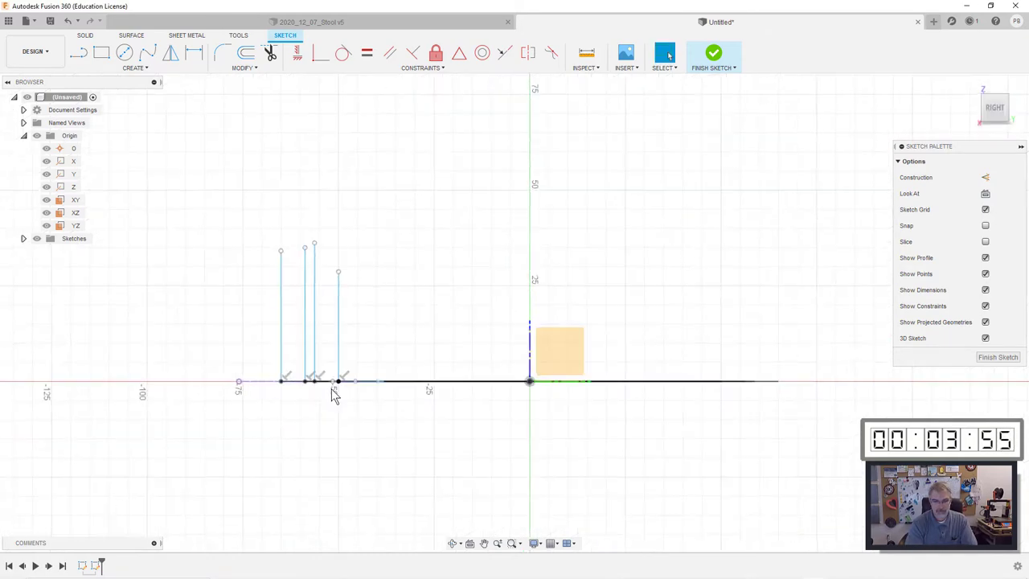
pyautogui.scroll(5, 377, 436)
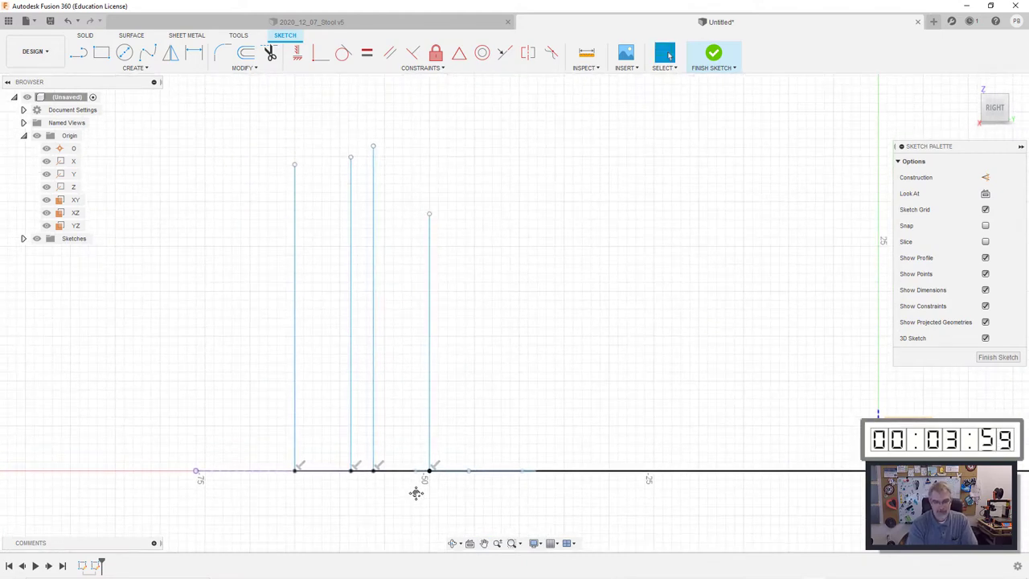
pyautogui.press('l')
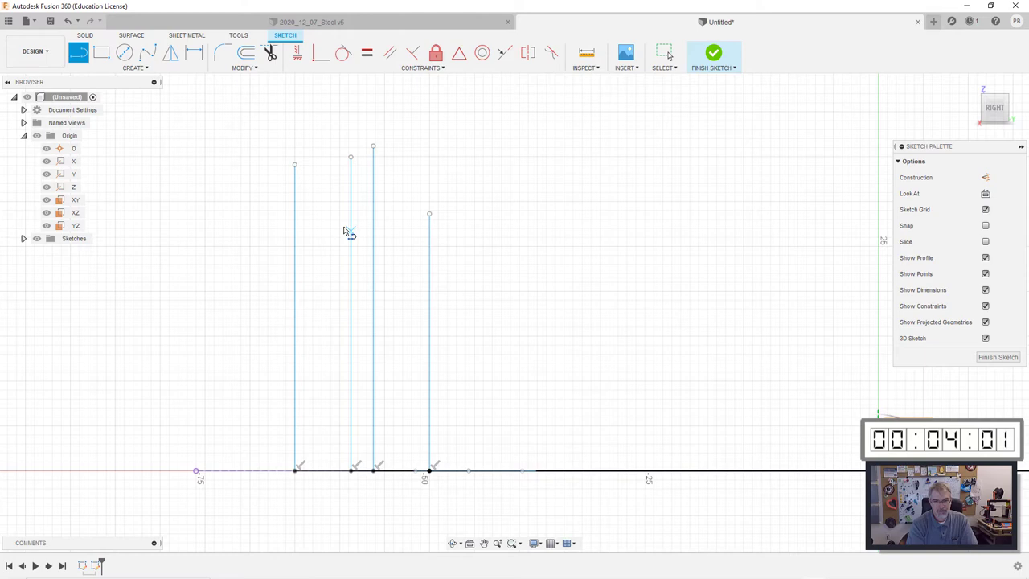
pyautogui.press('Escape')
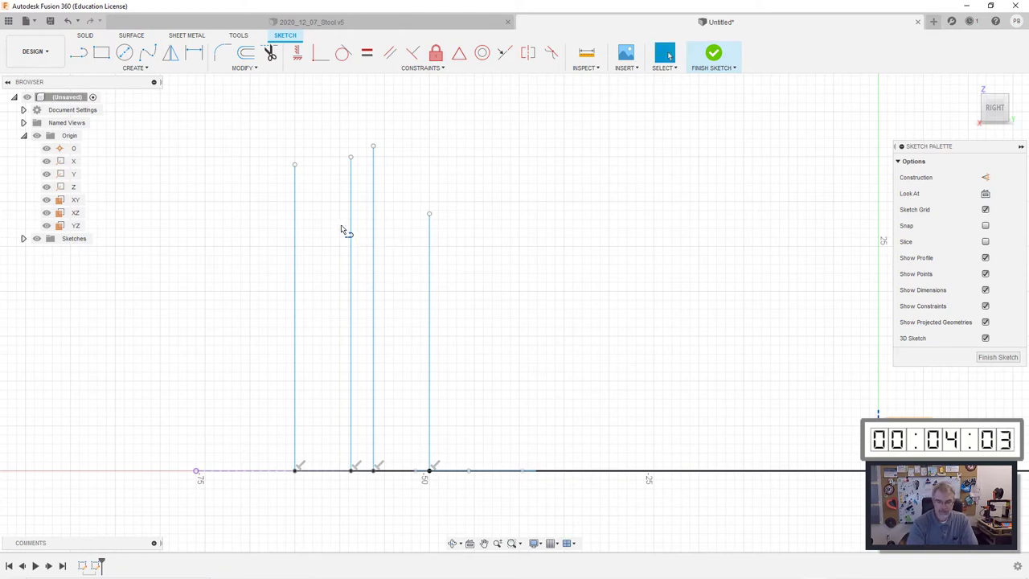
pyautogui.press('l')
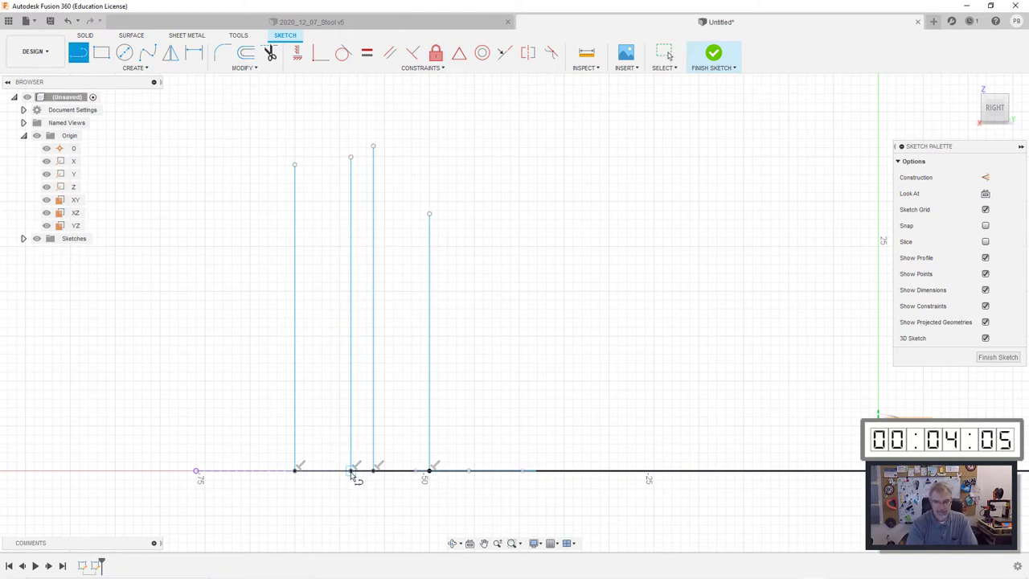
pyautogui.click(350, 471)
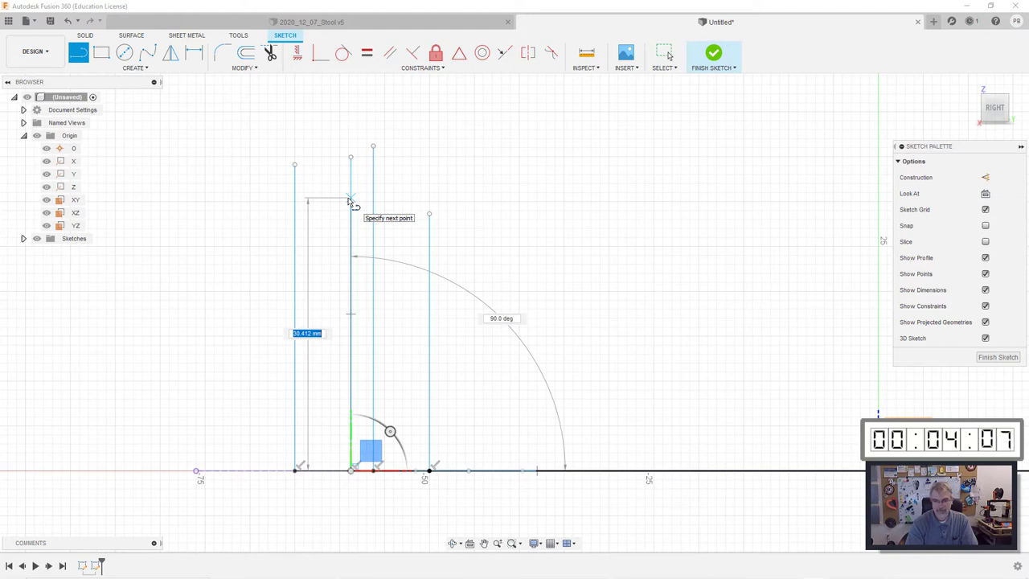
pyautogui.write('80')
pyautogui.press('Return')
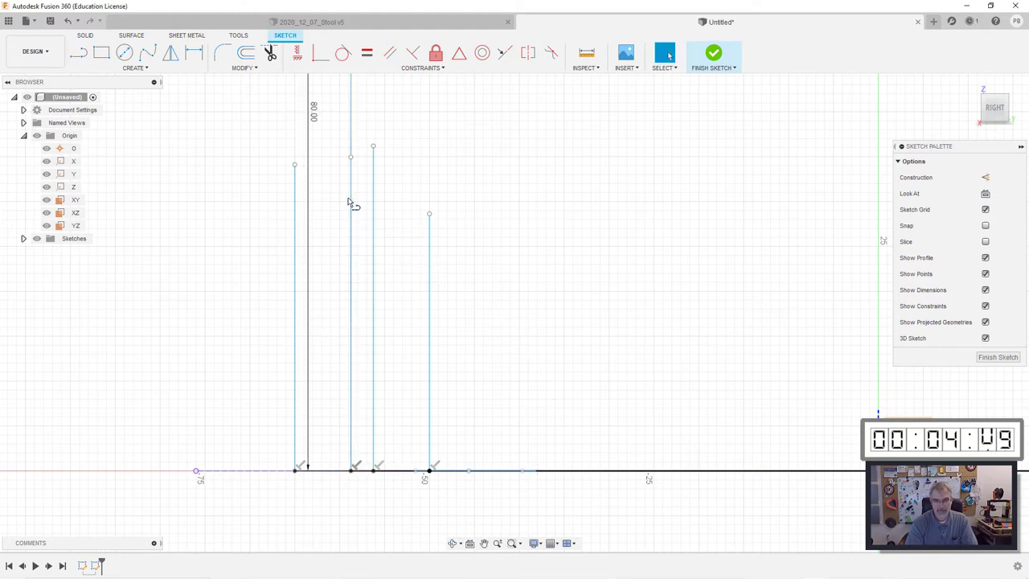
pyautogui.press('Escape')
pyautogui.scroll(-3, 335, 303)
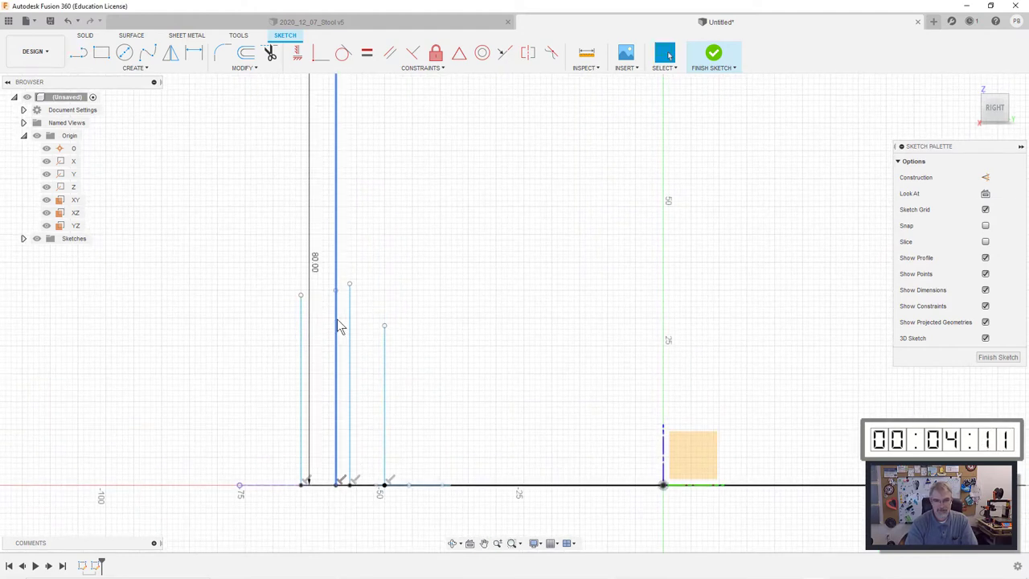
pyautogui.click(336, 323)
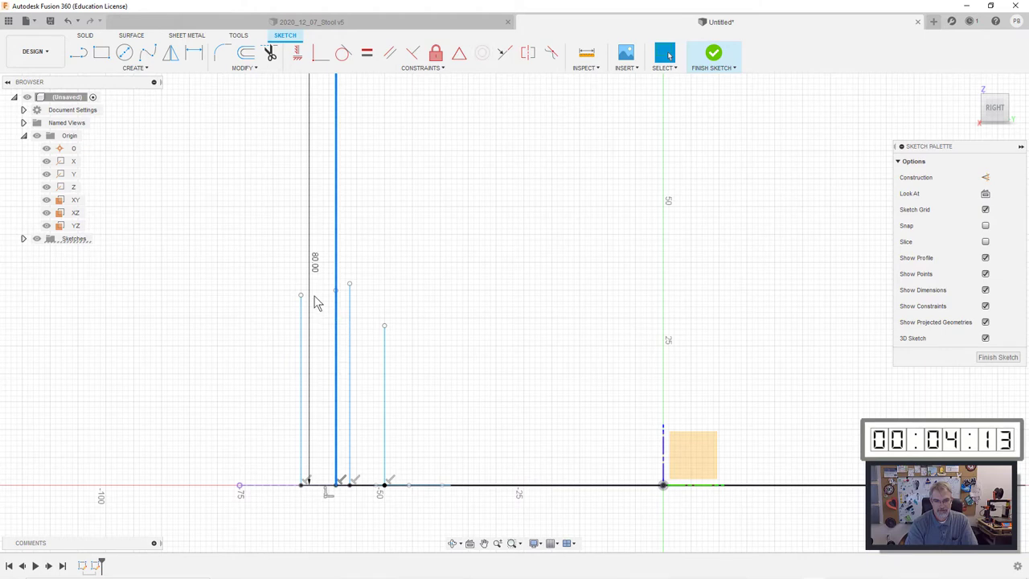
pyautogui.press('Escape')
pyautogui.scroll(-2, 316, 302)
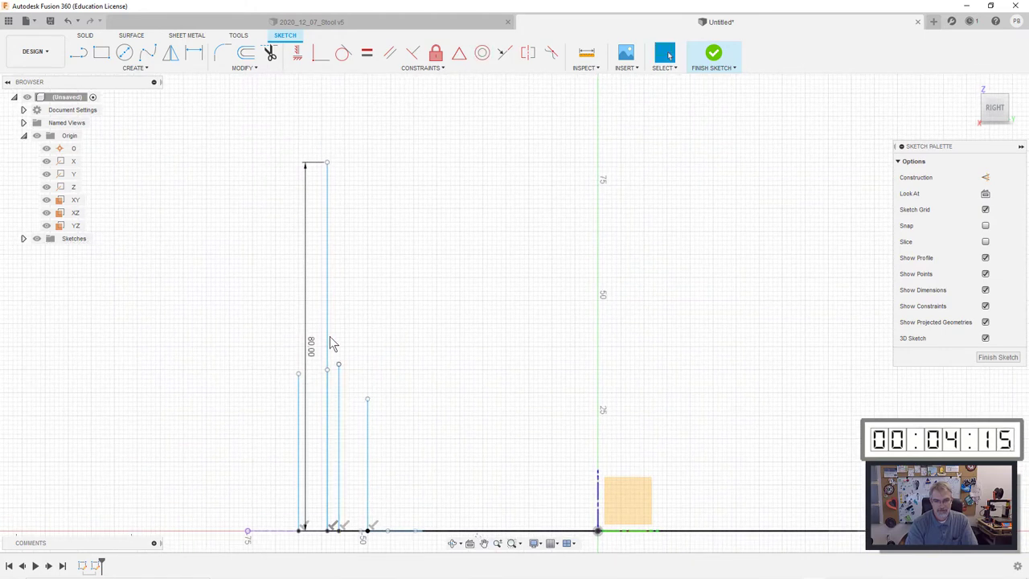
pyautogui.scroll(-1, 332, 167)
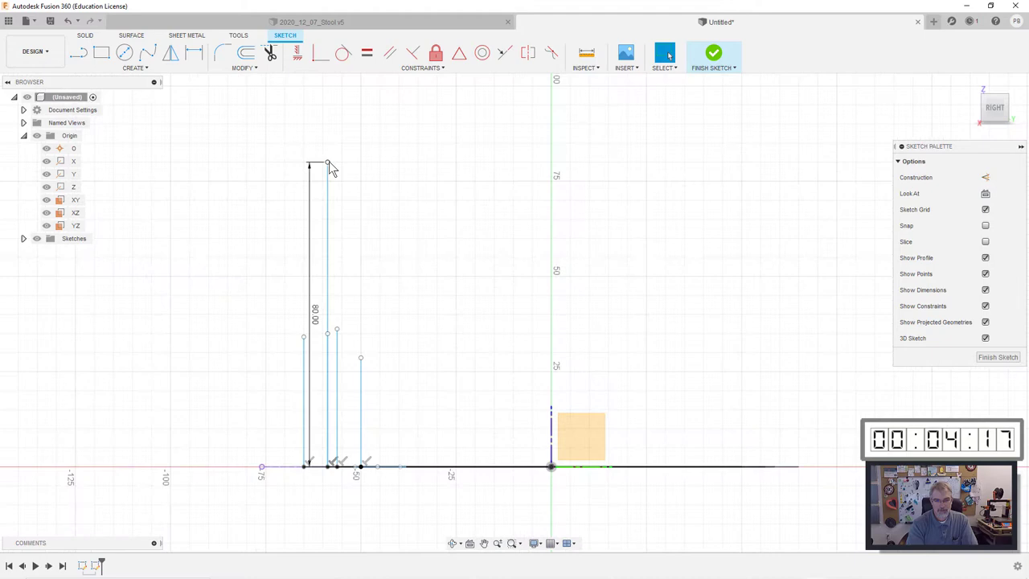
# Step: Cap the 80 mm line with a short horizontal line at its top
pyautogui.press('l')
pyautogui.click(324, 164)
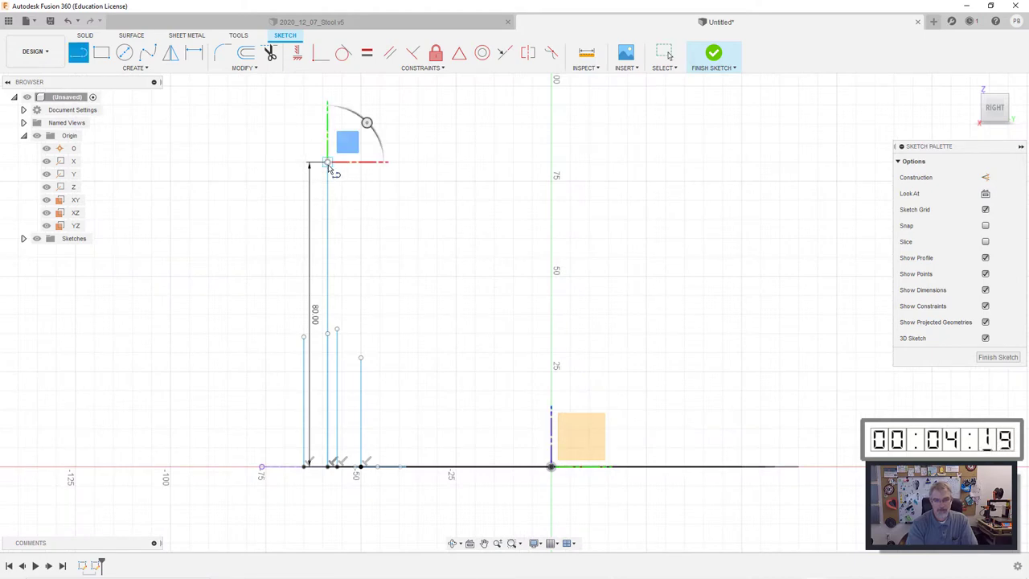
pyautogui.click(348, 165)
pyautogui.press('Escape')
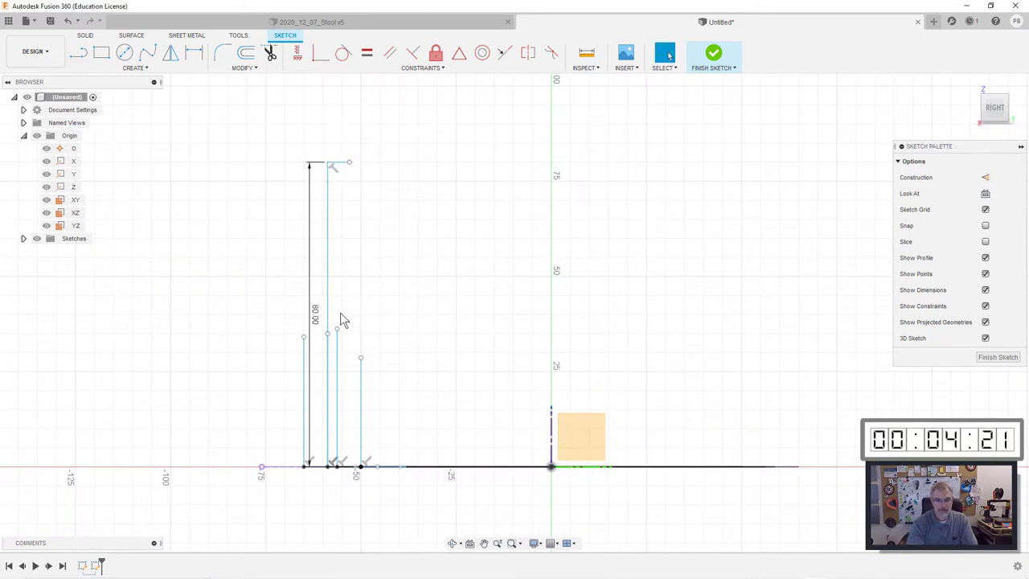
# Step: Extend the inner vertical line up to meet the top line
pyautogui.click(336, 355)
pyautogui.click(363, 318)
pyautogui.click(337, 362)
pyautogui.click(245, 67)
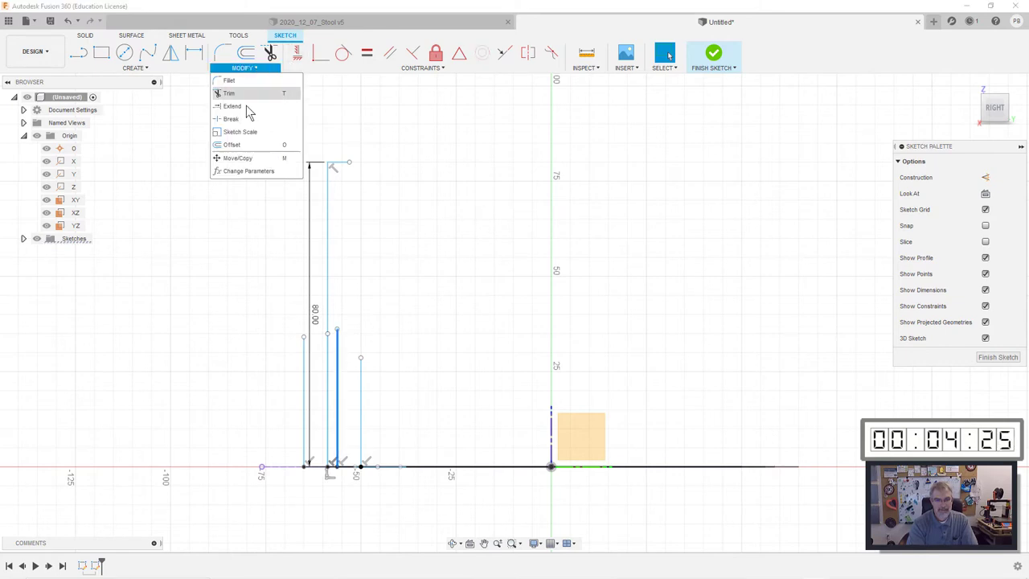
pyautogui.click(246, 105)
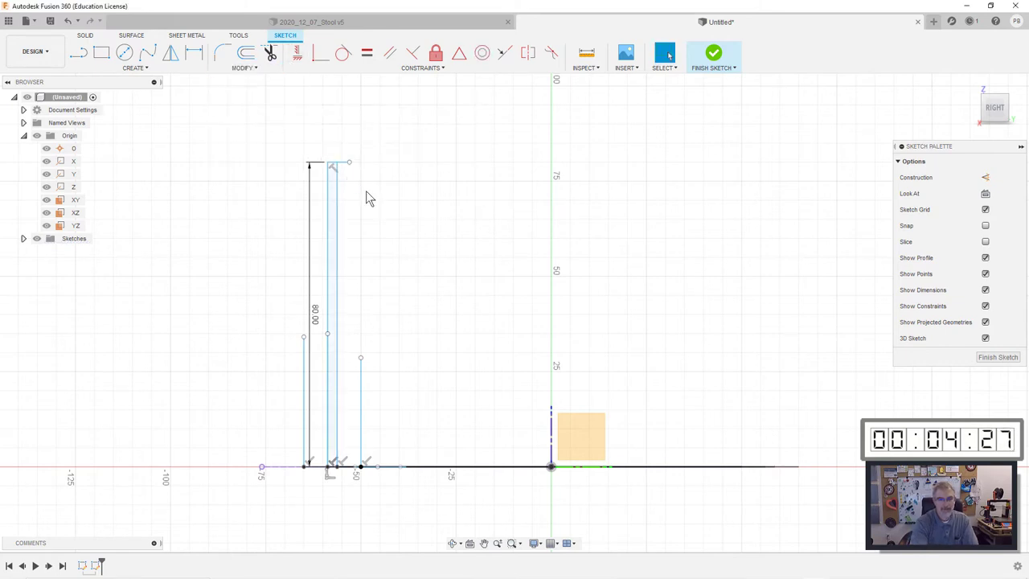
pyautogui.scroll(-2, 426, 345)
pyautogui.scroll(5, 397, 294)
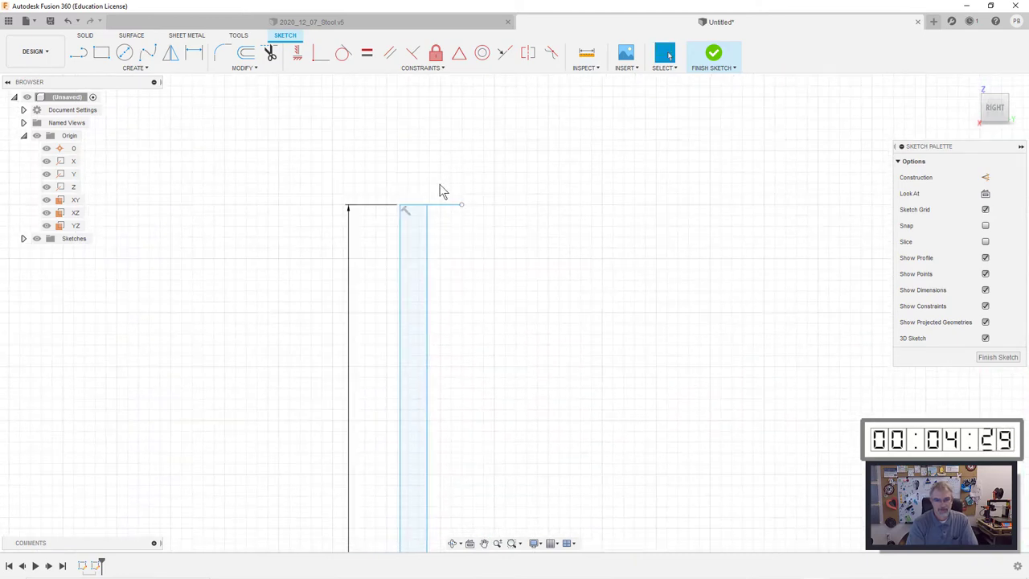
pyautogui.scroll(-2, 438, 203)
pyautogui.scroll(4, 438, 203)
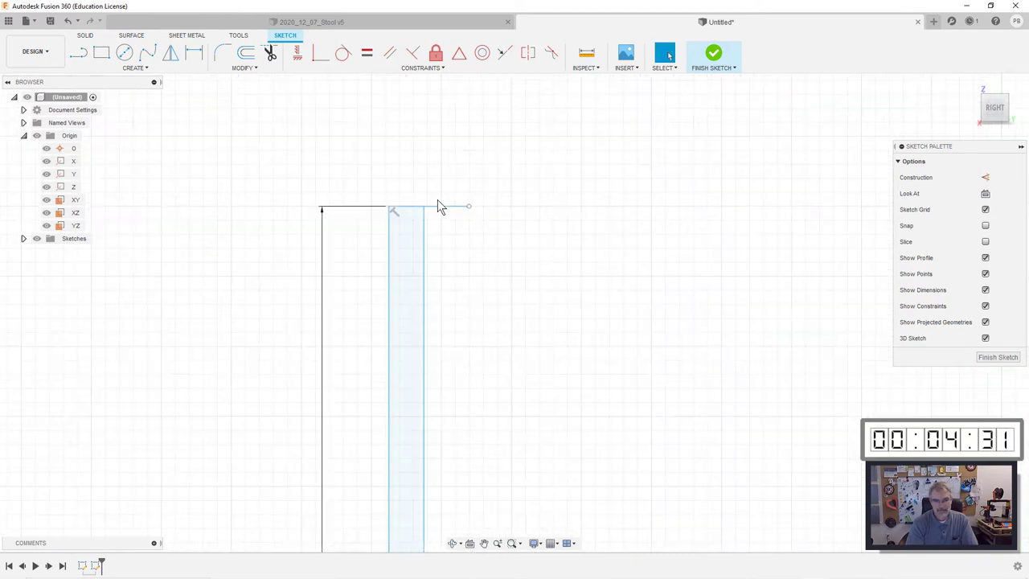
pyautogui.scroll(1, 437, 207)
# Step: Draw a short upright across the top line and trim the overhang beyond it
pyautogui.press('l')
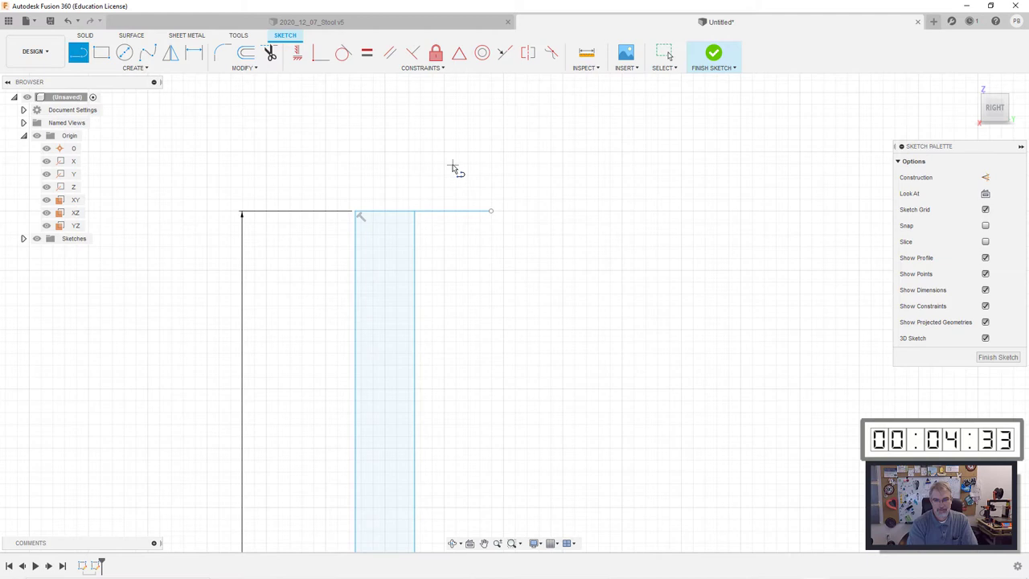
pyautogui.click(454, 177)
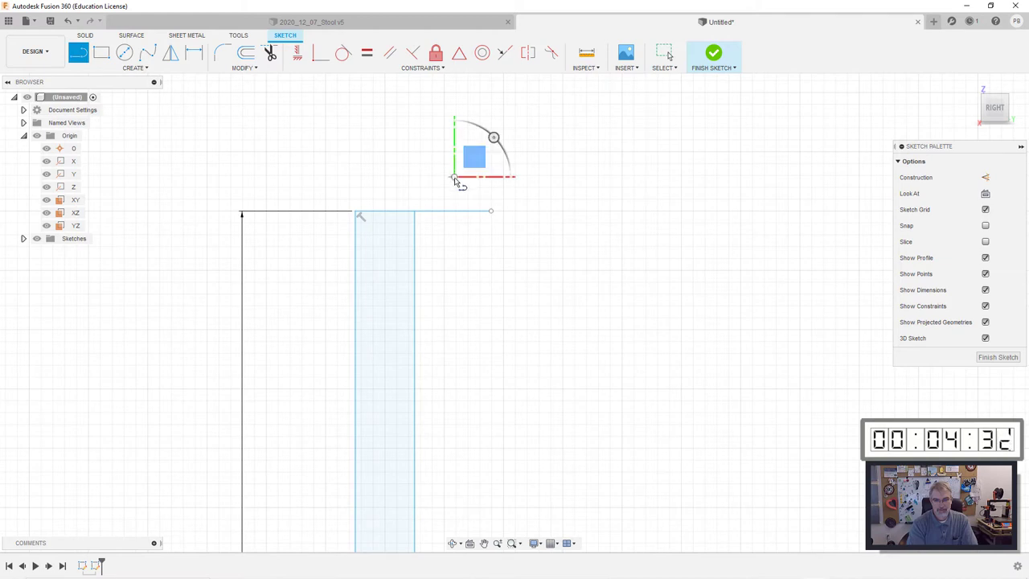
pyautogui.click(454, 240)
pyautogui.press('t')
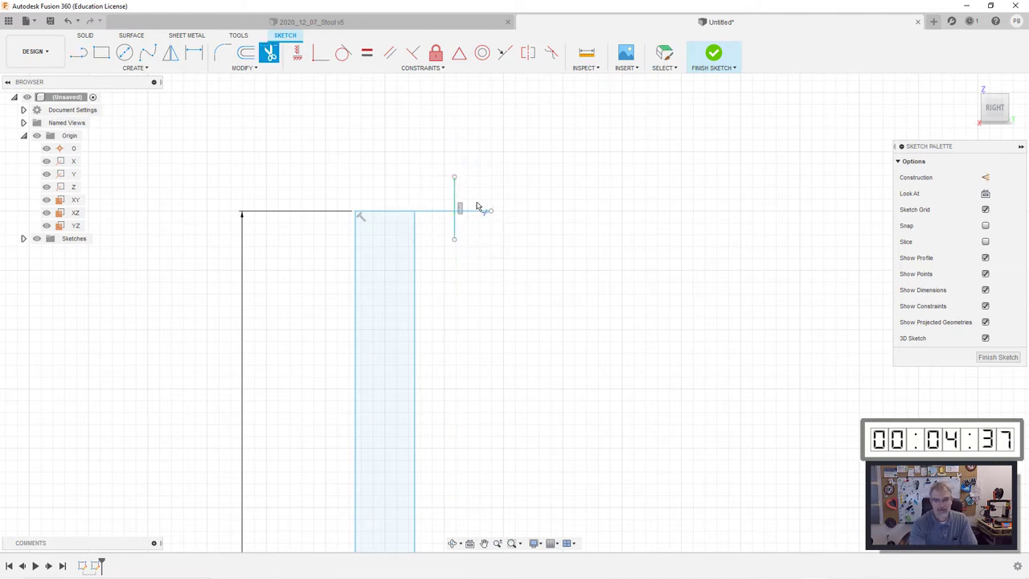
pyautogui.click(476, 211)
pyautogui.scroll(3, 476, 212)
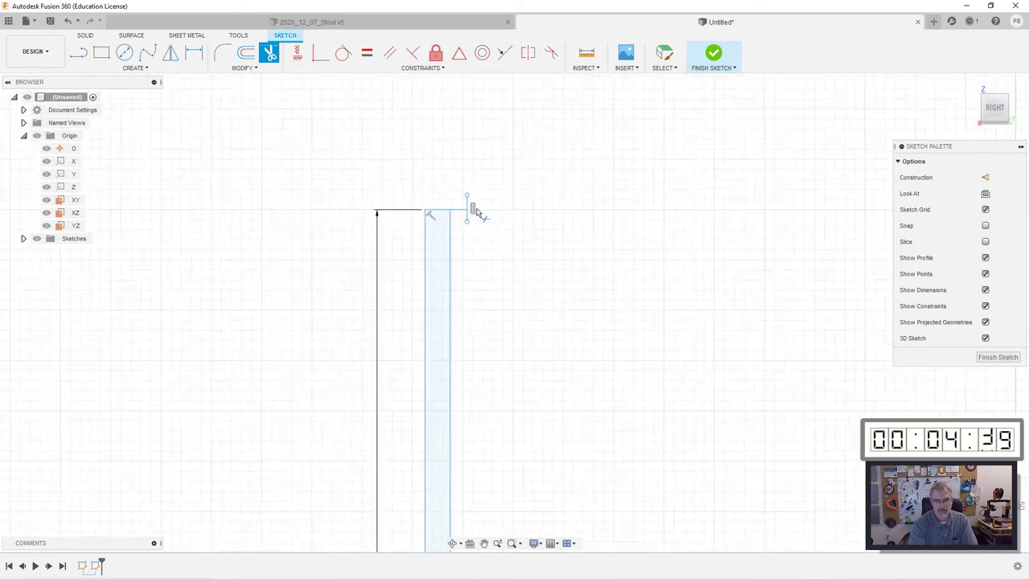
pyautogui.scroll(-4, 476, 213)
# Step: Draw a short upright rising from the strip's top edge
pyautogui.press('l')
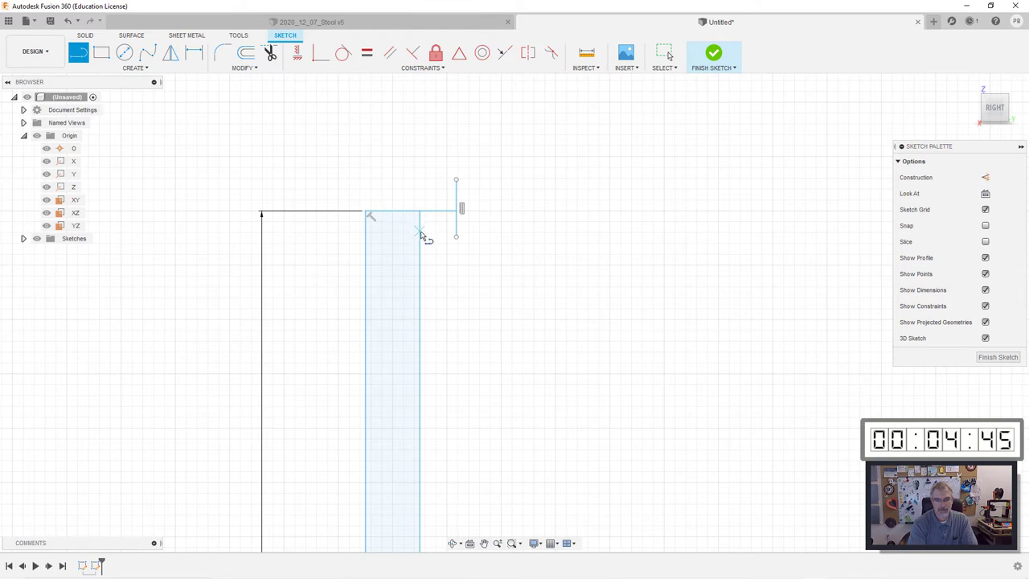
pyautogui.click(419, 211)
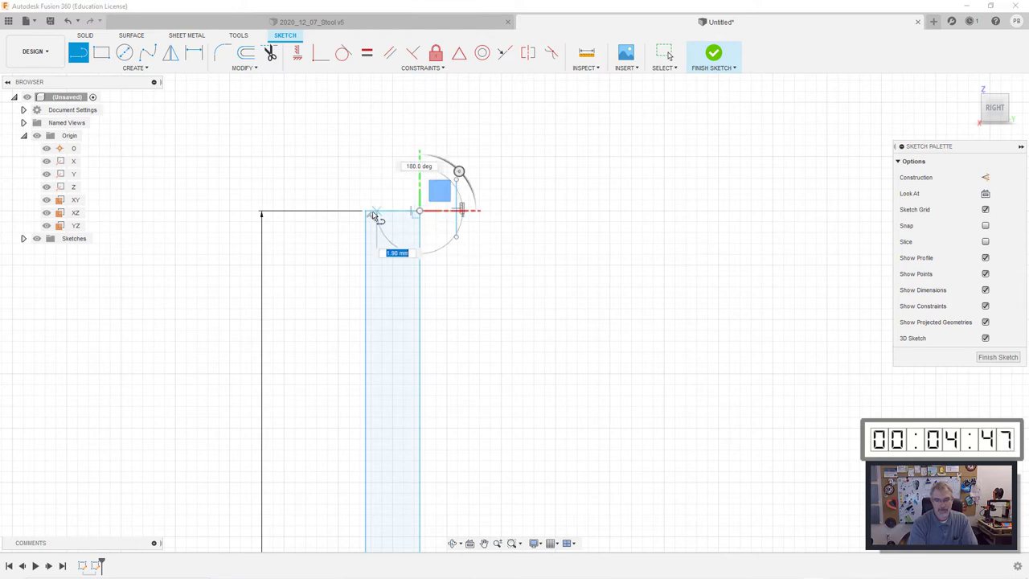
pyautogui.press('Escape')
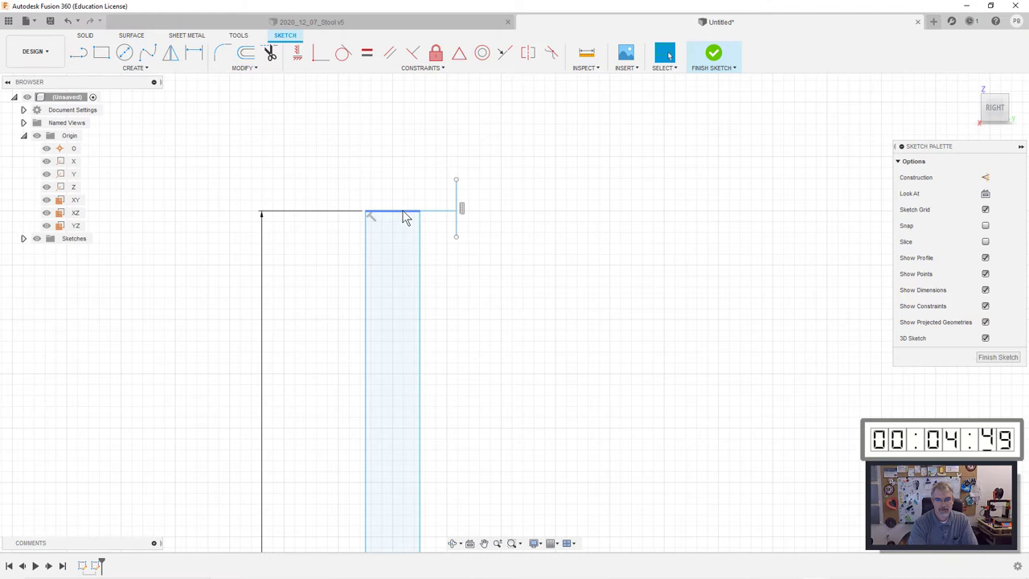
pyautogui.press('l')
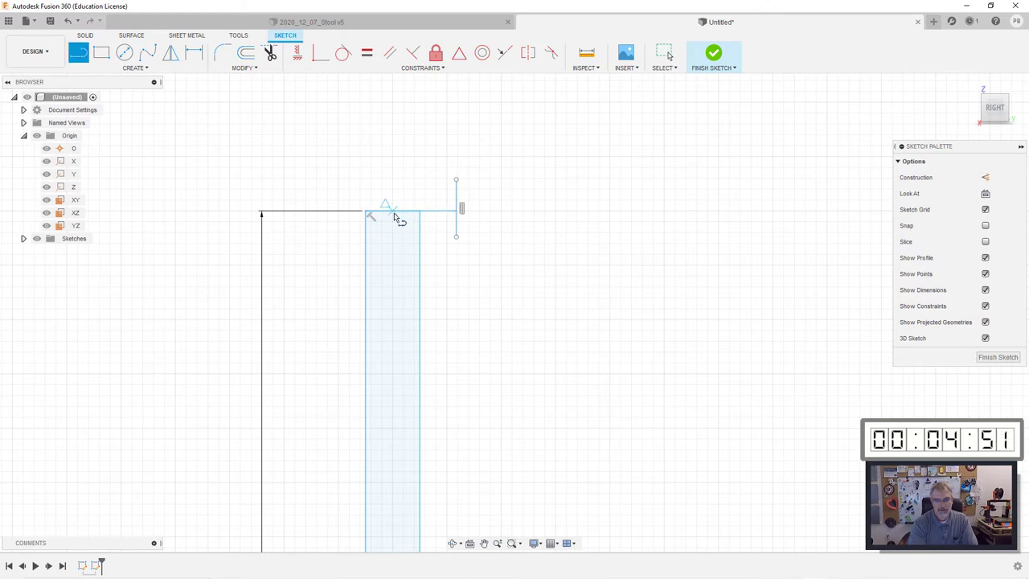
pyautogui.moveTo(393, 212)
pyautogui.mouseDown()
pyautogui.moveTo(409, 137)
pyautogui.moveTo(397, 172)
pyautogui.mouseUp()
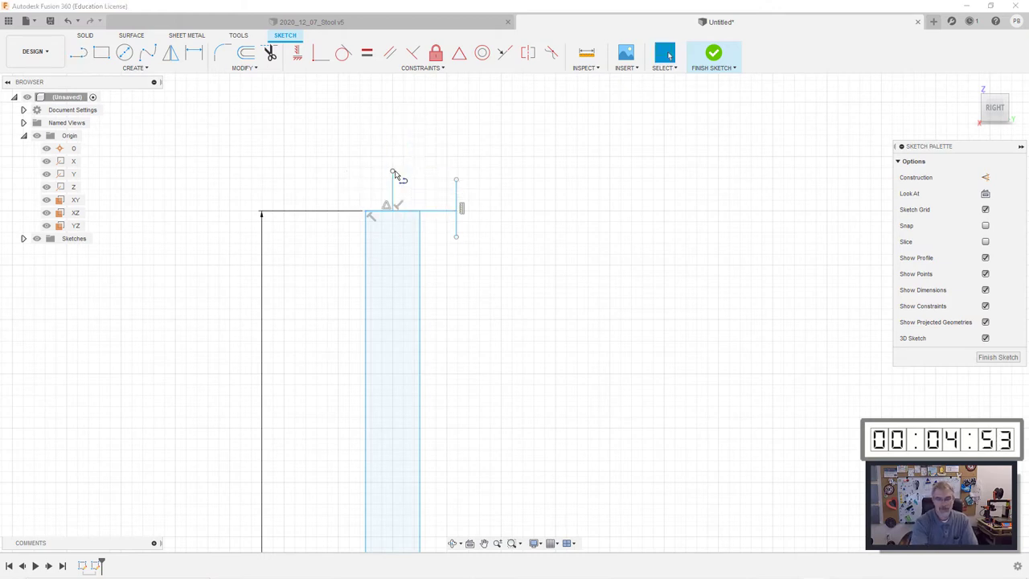
pyautogui.press('s')
pyautogui.press('Escape')
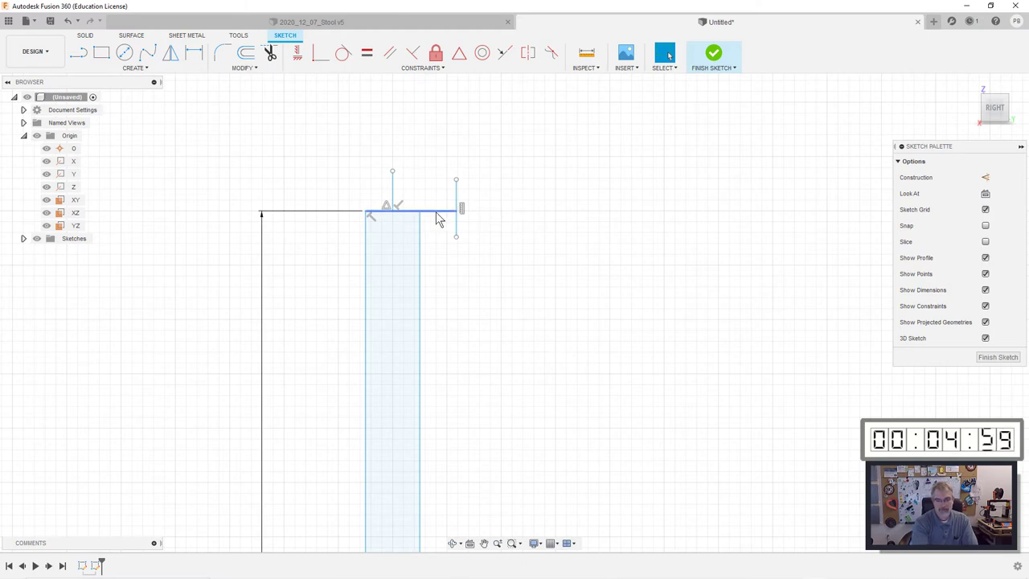
# Step: Mirror the short top line across the vertical construction line
pyautogui.press('s')
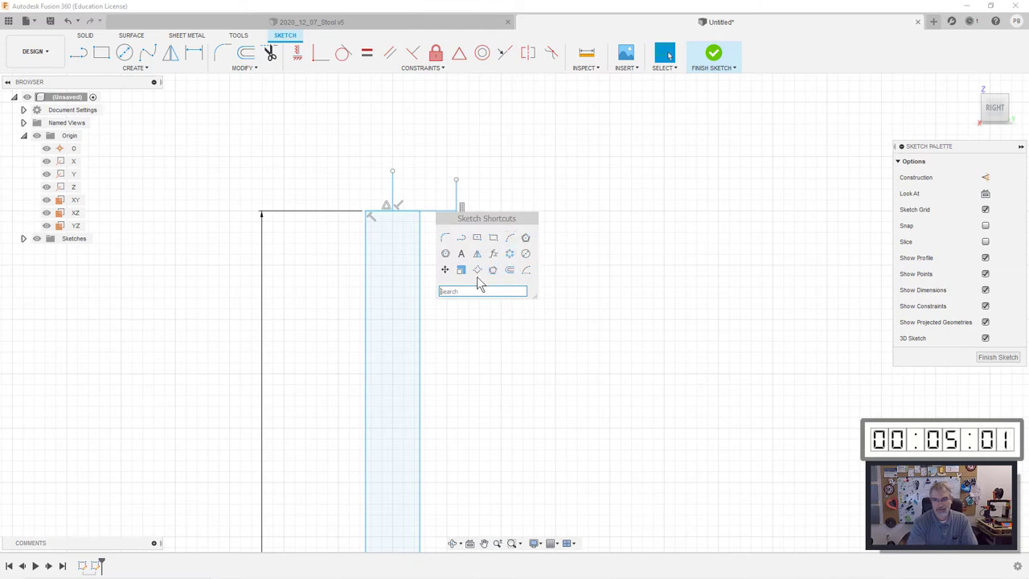
pyautogui.click(476, 254)
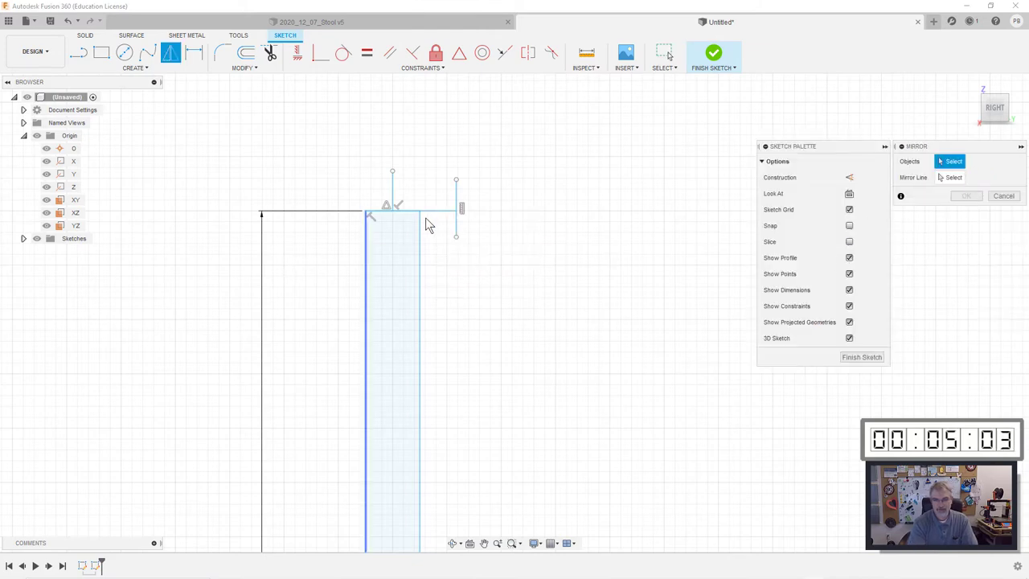
pyautogui.click(453, 211)
pyautogui.click(948, 178)
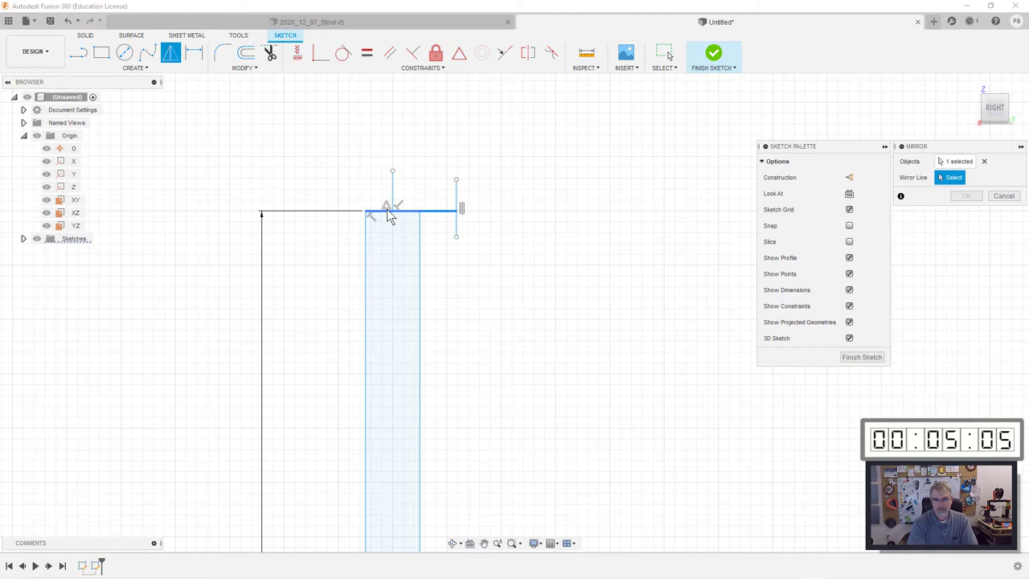
pyautogui.click(392, 191)
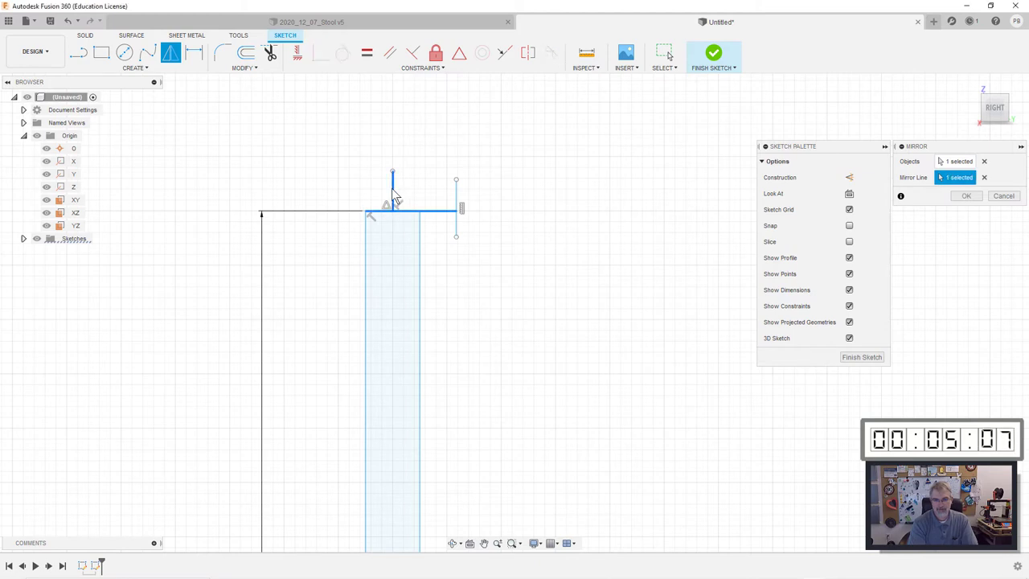
pyautogui.click(964, 196)
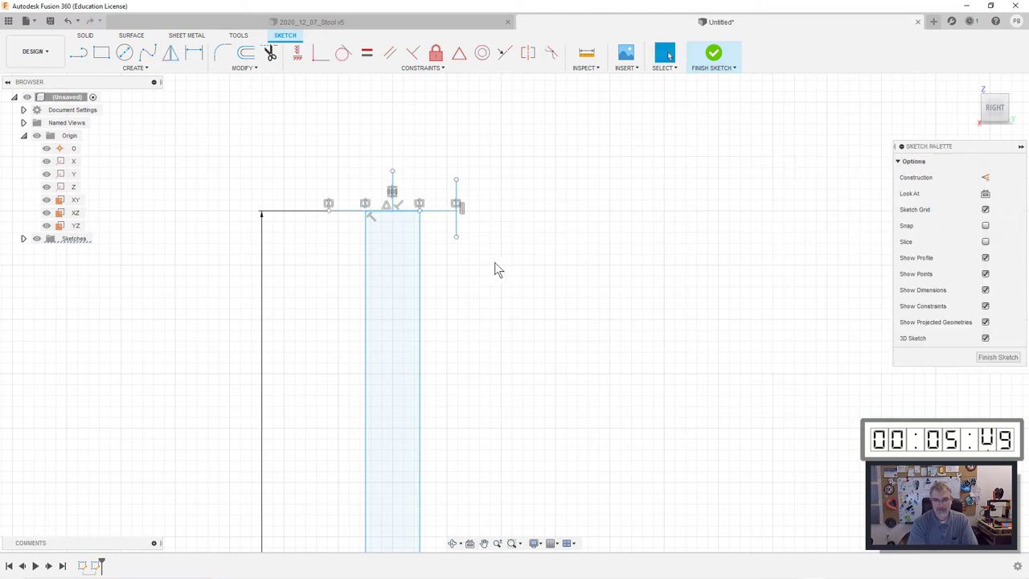
# Step: Delete the short vertical line and the vertical construction line
pyautogui.click(455, 228)
pyautogui.press('Delete')
pyautogui.click(392, 184)
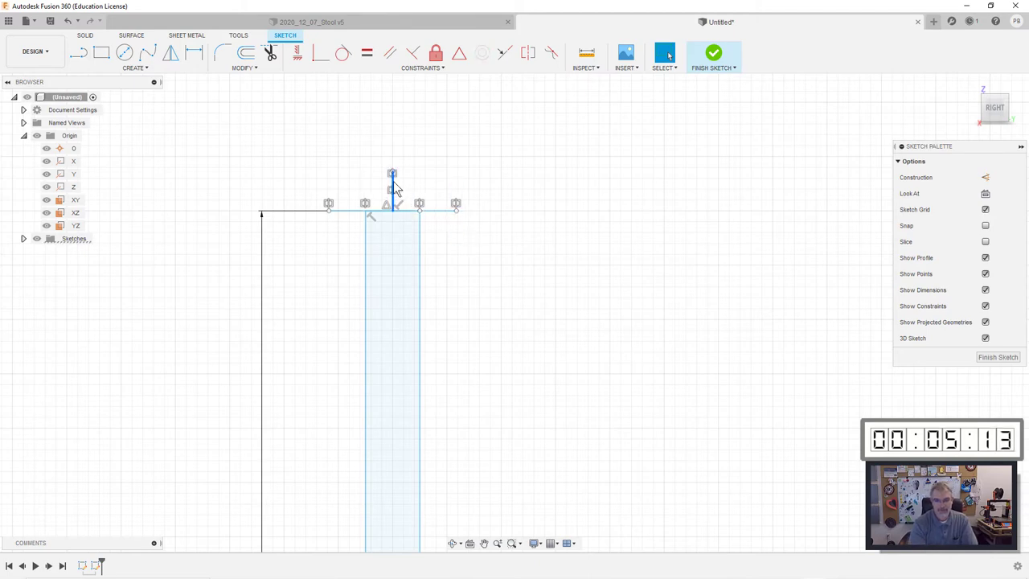
pyautogui.press('Delete')
pyautogui.scroll(-5, 507, 315)
# Step: Draw a horizontal line from the left line's top across to close a profile
pyautogui.moveTo(507, 314)
pyautogui.mouseDown(button='middle')
pyautogui.moveTo(484, 144)
pyautogui.moveTo(444, 26)
pyautogui.mouseUp(button='middle')
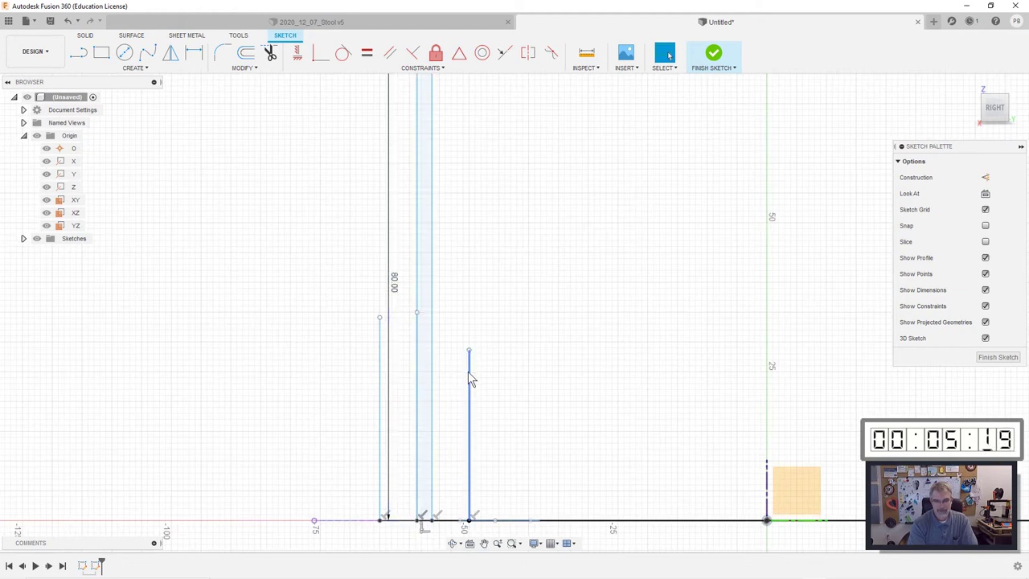
pyautogui.press('l')
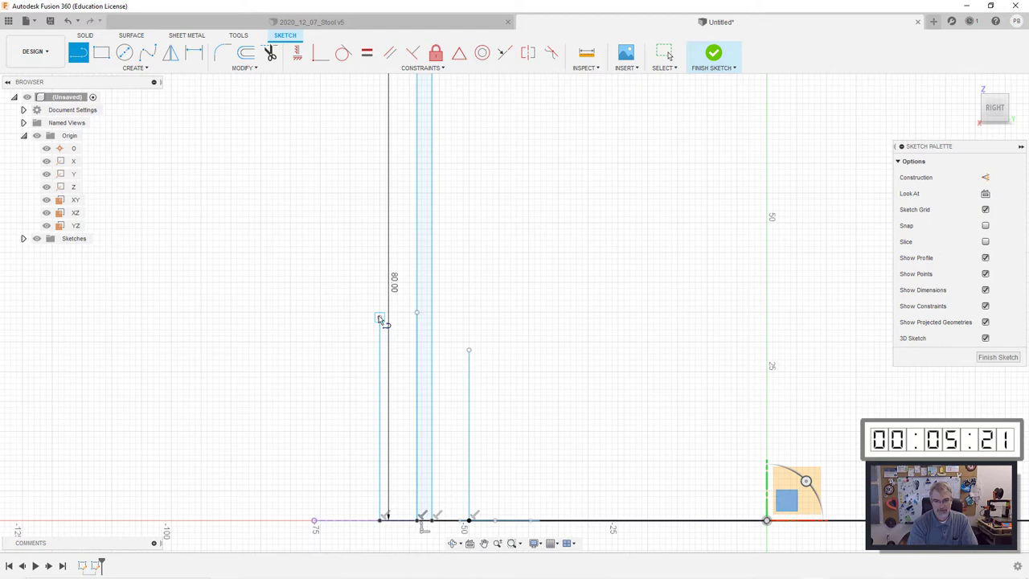
pyautogui.click(379, 317)
pyautogui.click(493, 317)
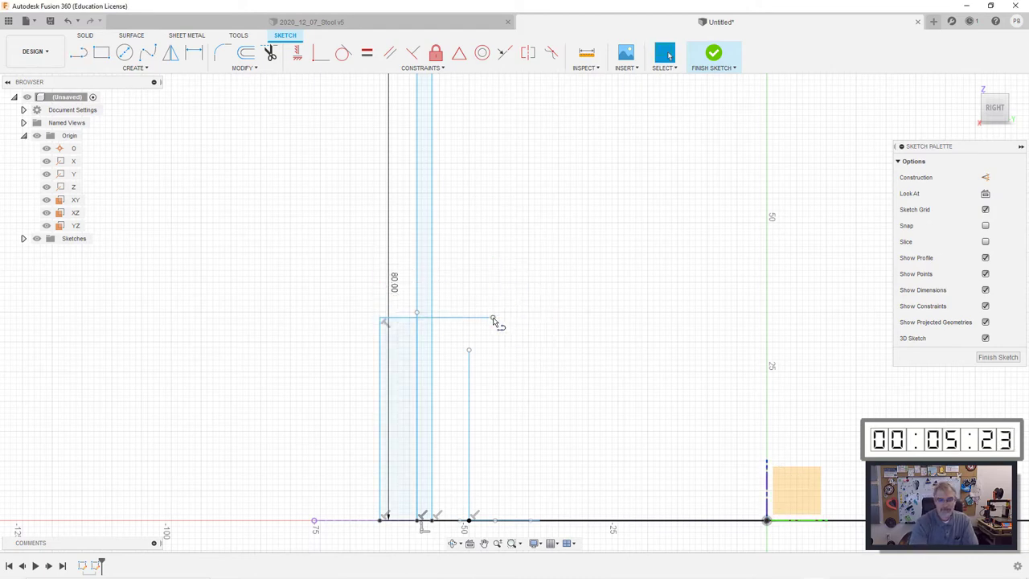
pyautogui.press('Escape')
# Step: Extend the right vertical line up to the horizontal line, undoing an accidental deletion
pyautogui.click(243, 67)
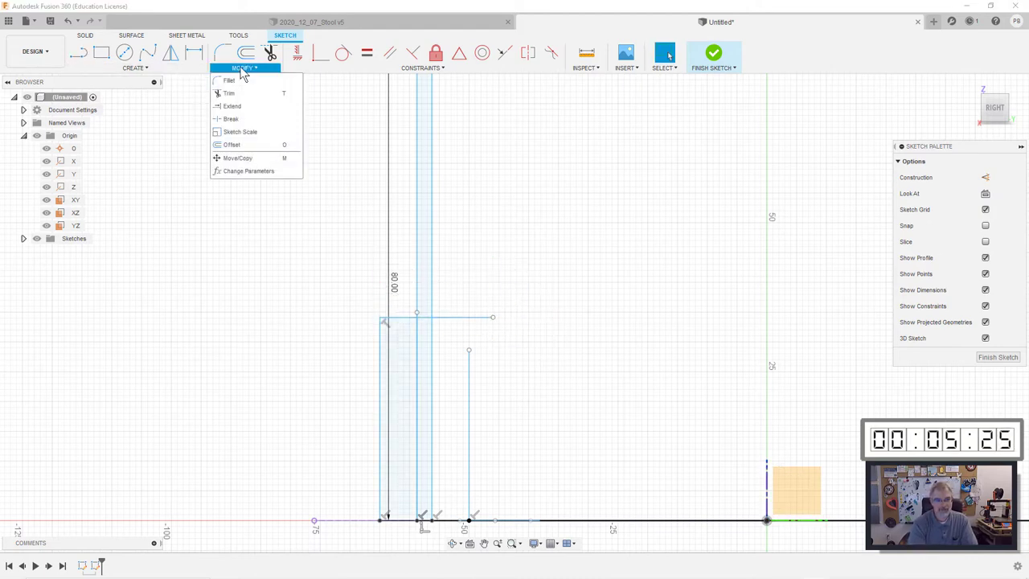
pyautogui.click(243, 108)
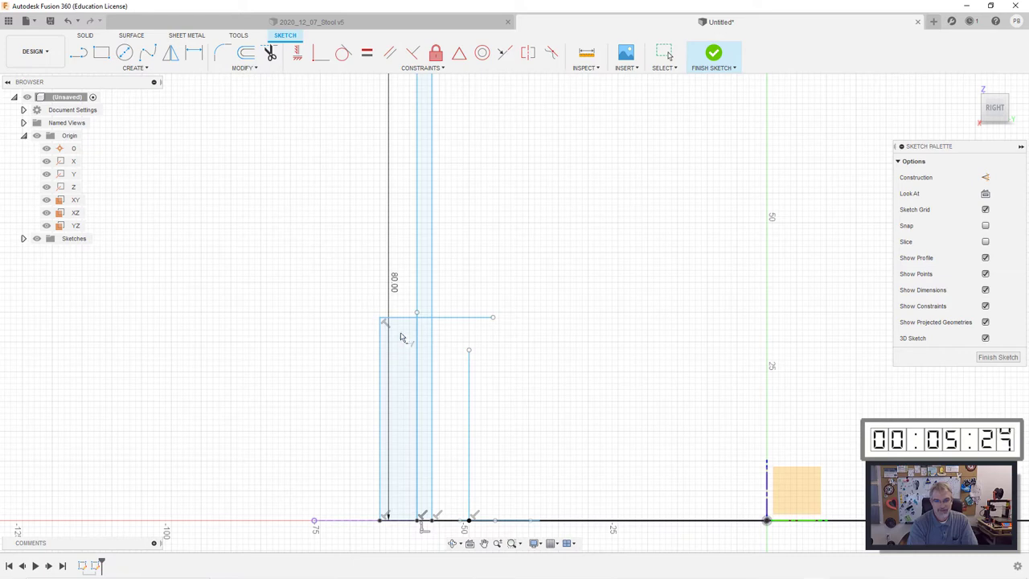
pyautogui.click(470, 380)
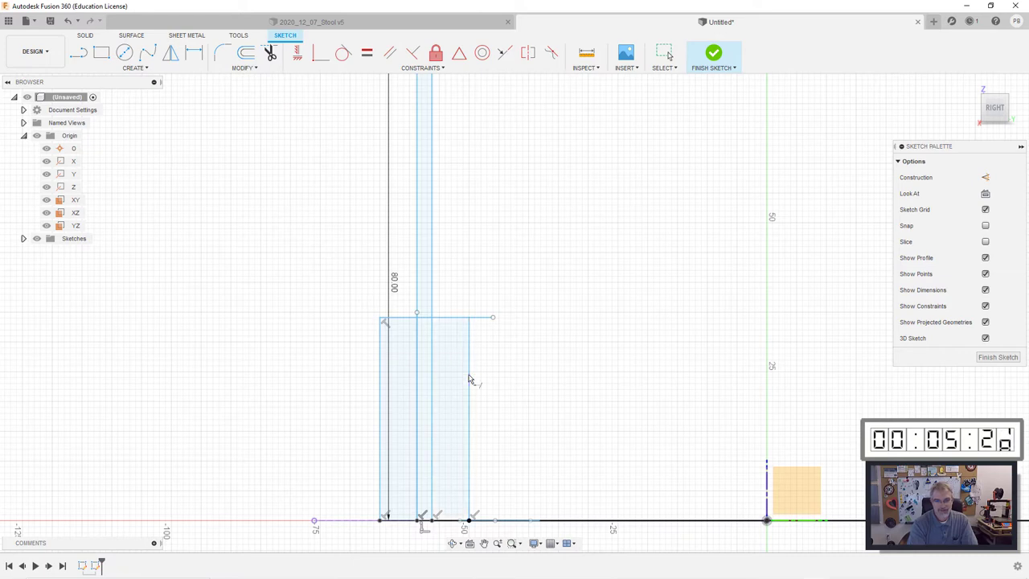
pyautogui.press('Escape')
pyautogui.doubleClick(487, 318)
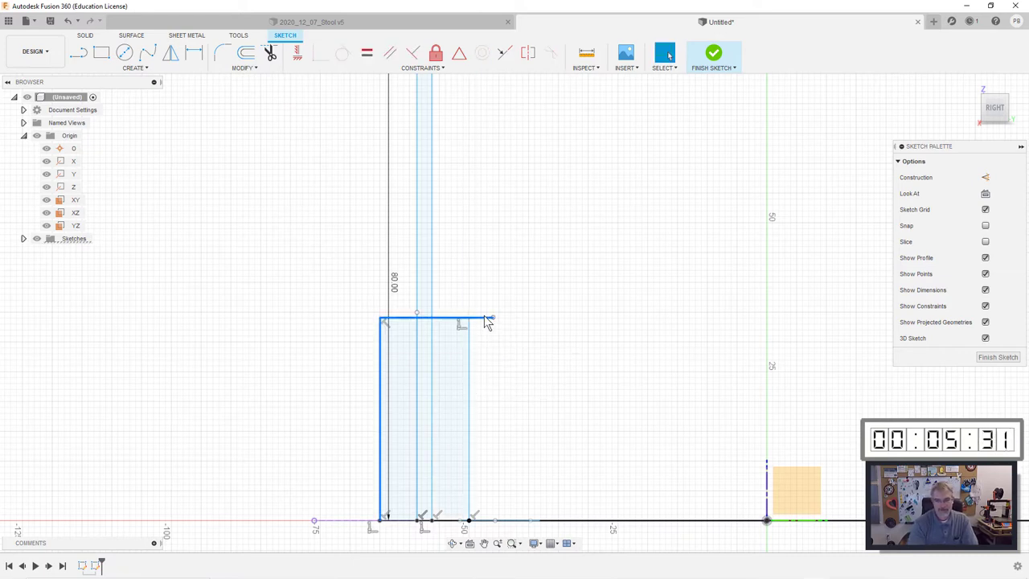
pyautogui.press('Delete')
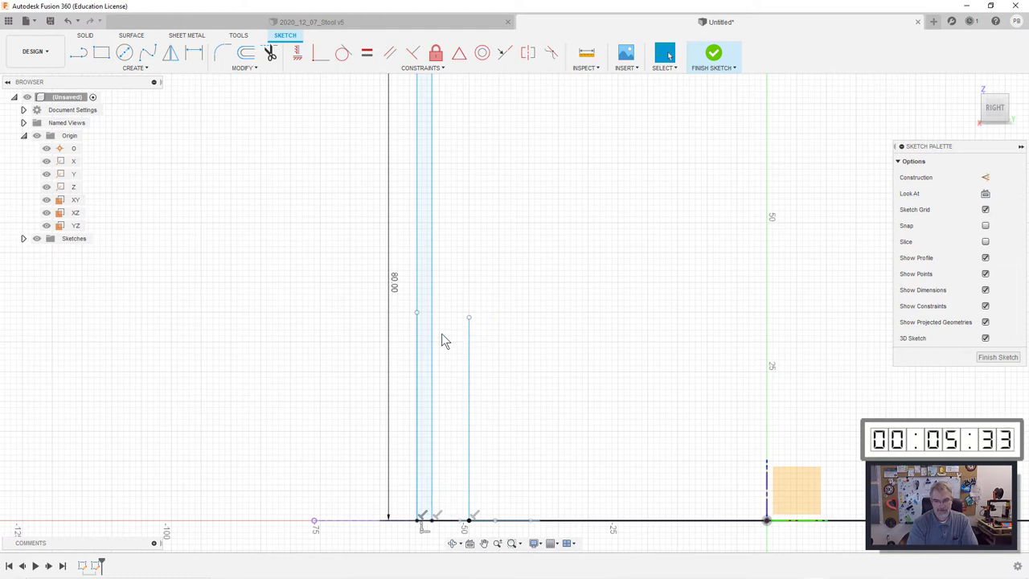
pyautogui.hotkey('ctrl', 'z')
pyautogui.hotkey('ctrl', 'z')
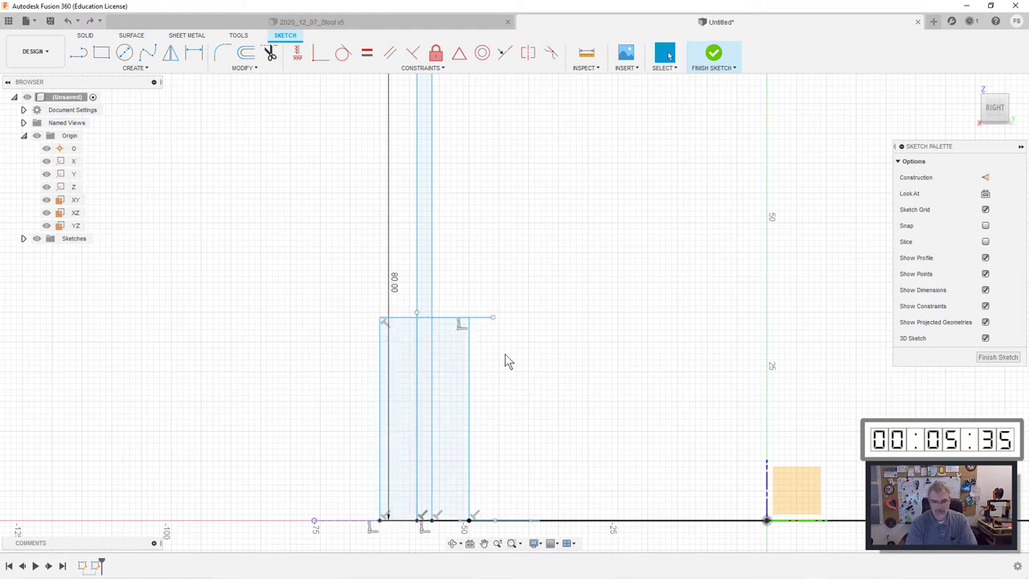
pyautogui.click(485, 320)
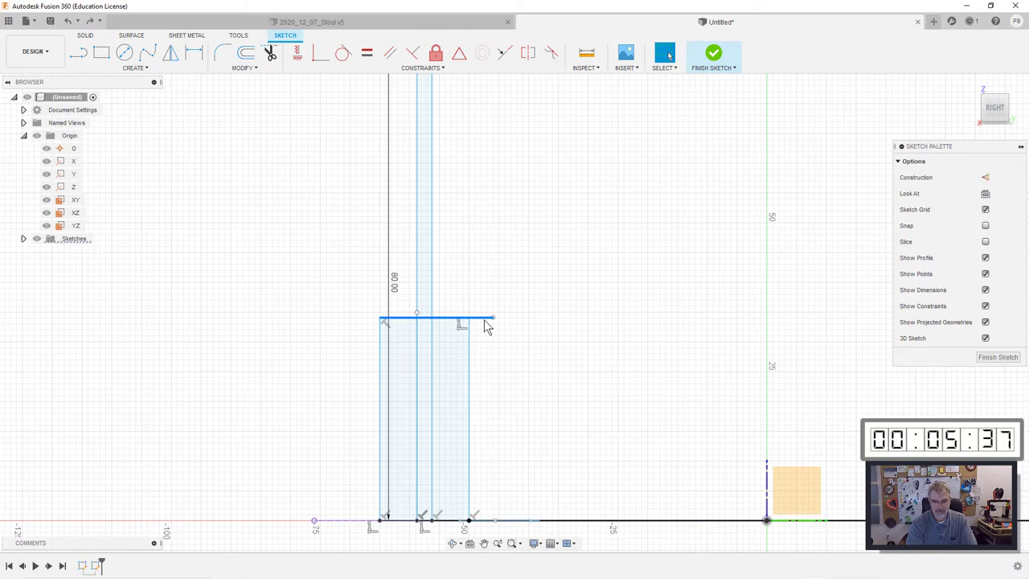
# Step: Delete the horizontal line and draw an outward-curving 3-point arc up the right side
pyautogui.press('Delete')
pyautogui.scroll(-3, 475, 350)
pyautogui.press('s')
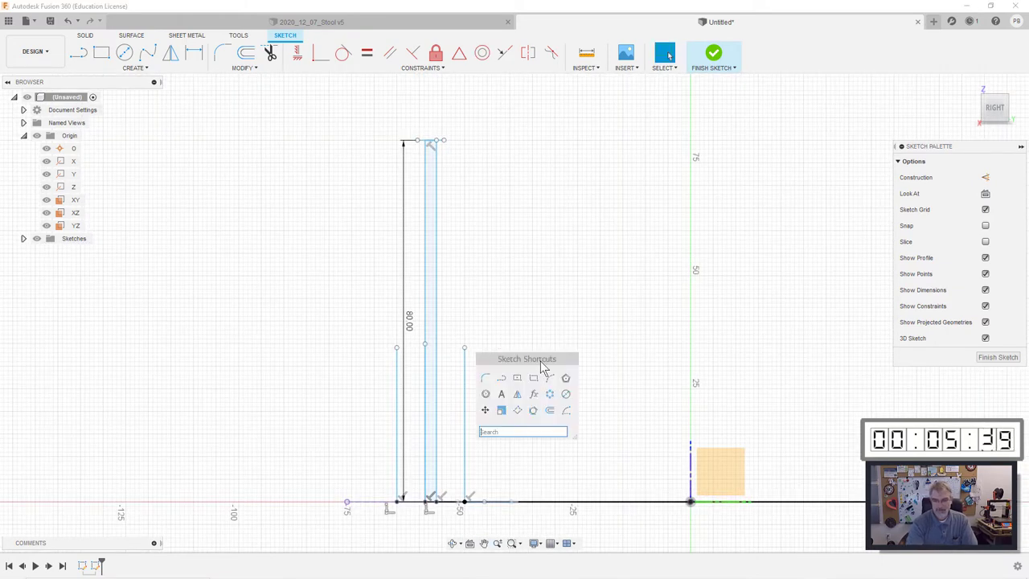
pyautogui.click(554, 378)
pyautogui.click(464, 348)
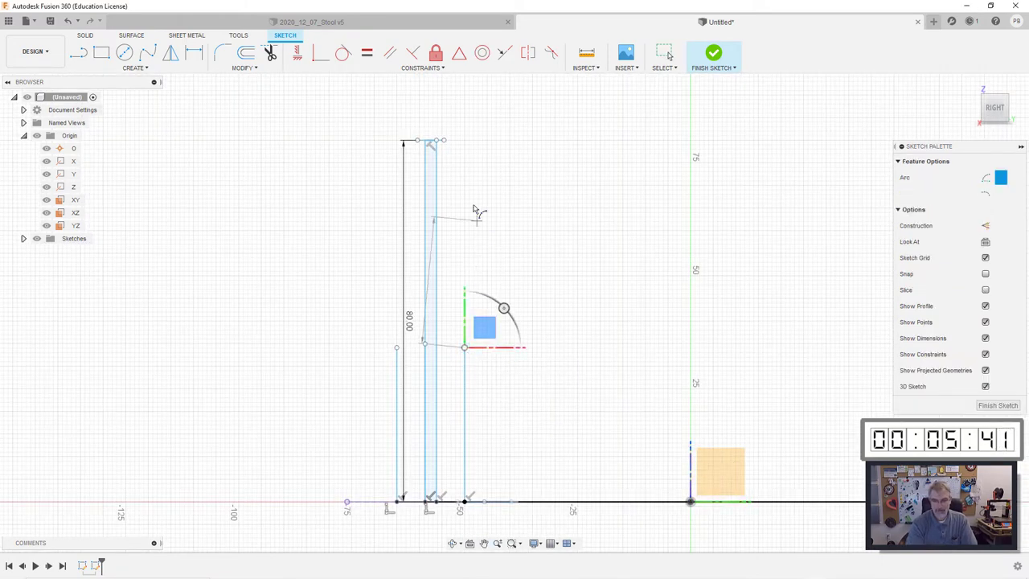
pyautogui.click(444, 141)
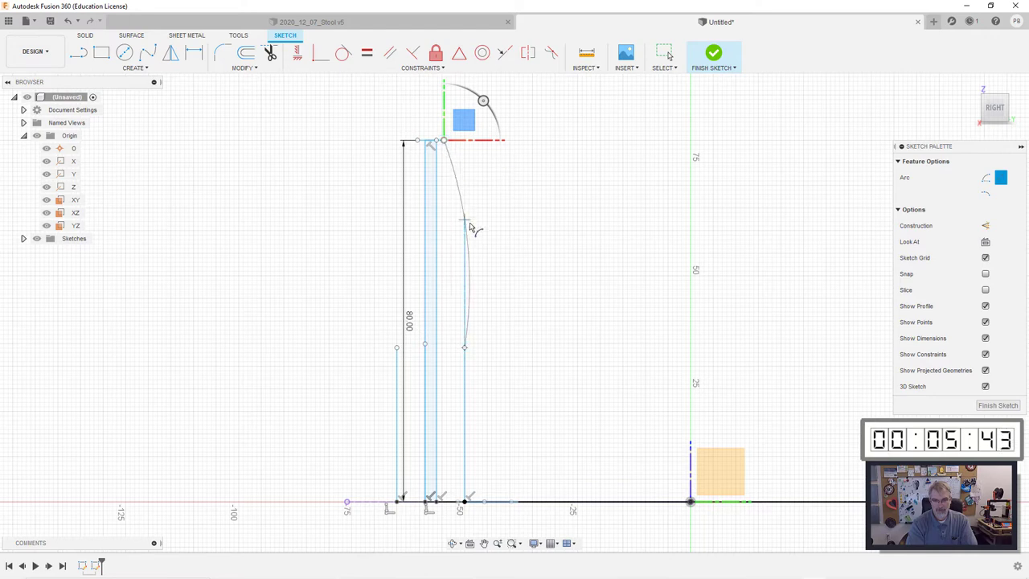
pyautogui.click(456, 216)
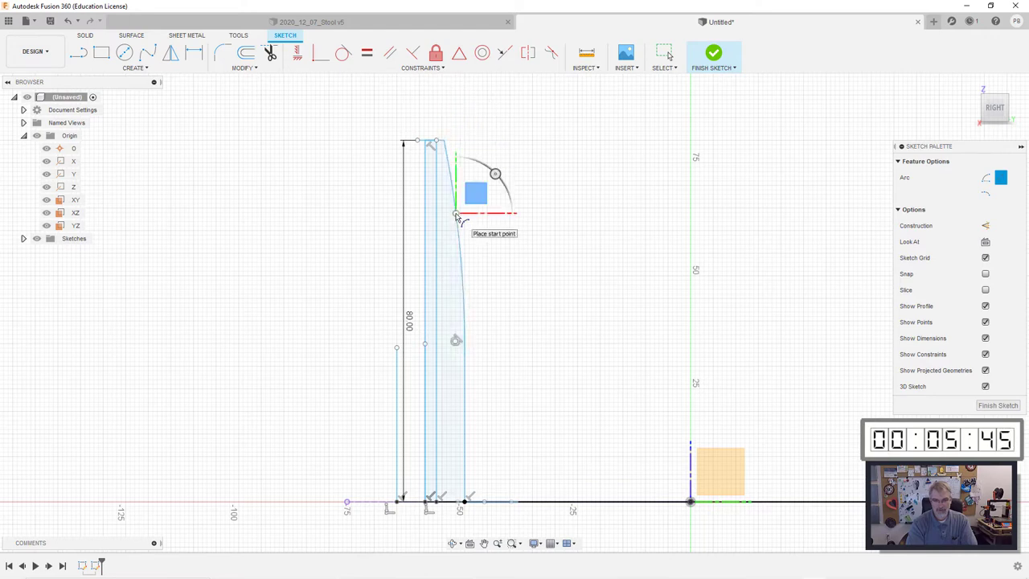
# Step: Draw the matching left arc down to the left line and trim the upper inner line
pyautogui.click(417, 143)
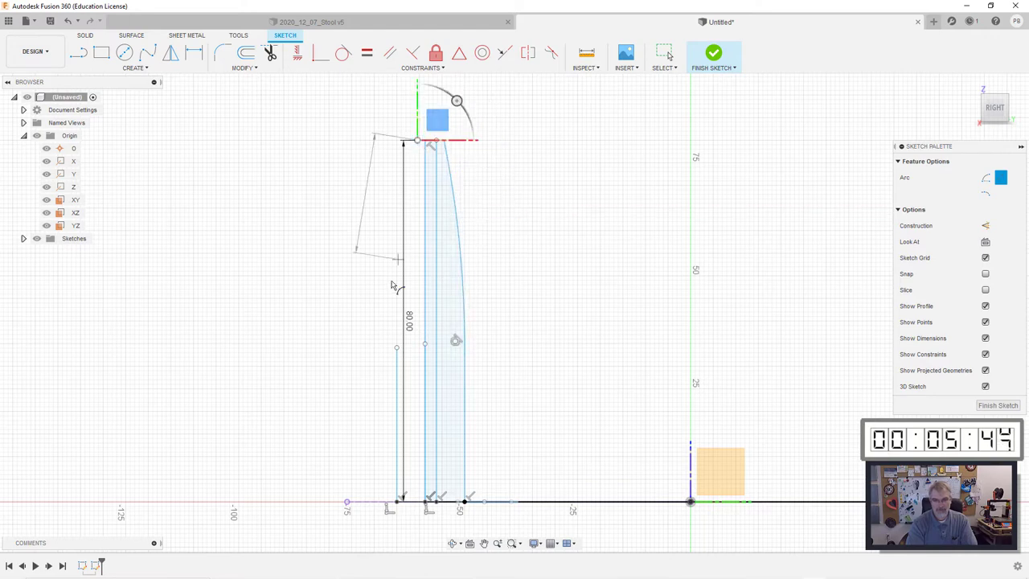
pyautogui.click(396, 347)
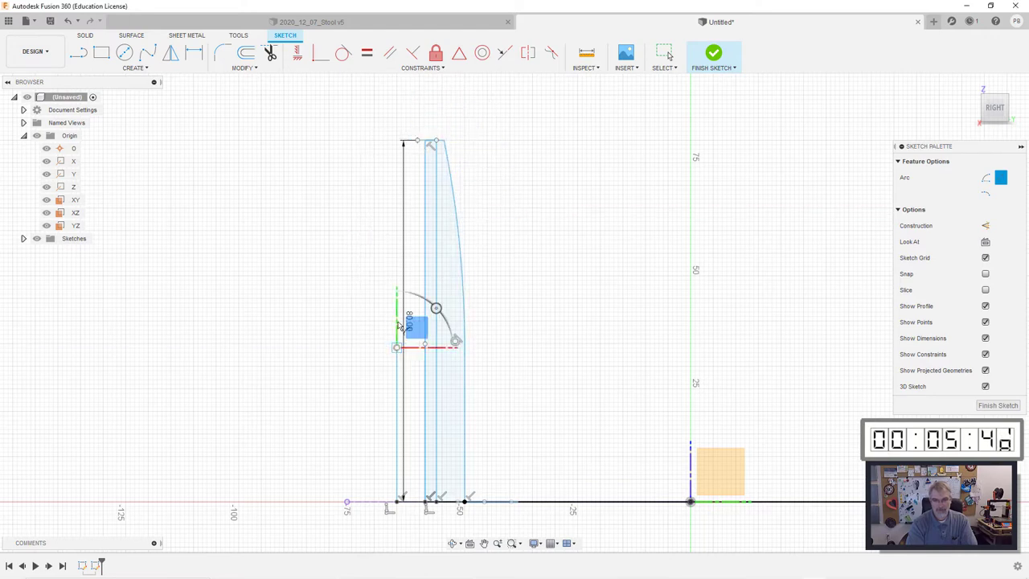
pyautogui.click(406, 211)
pyautogui.press('Escape')
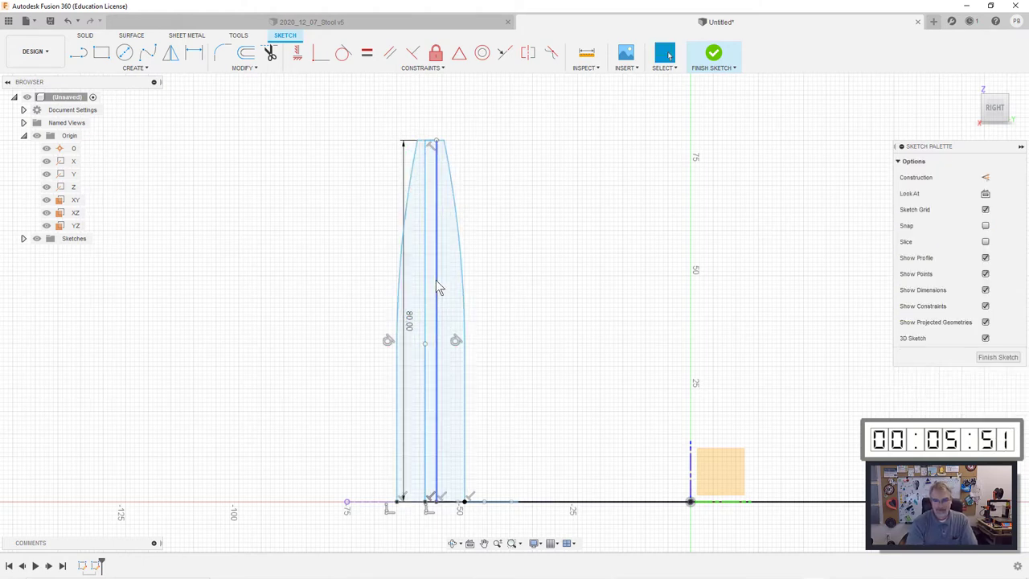
pyautogui.press('t')
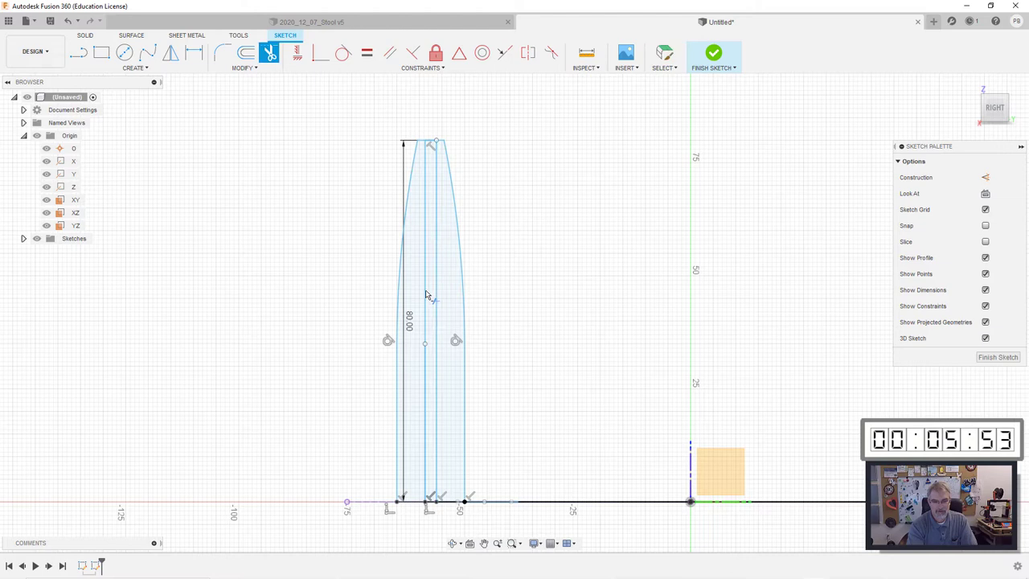
pyautogui.click(427, 295)
# Step: Trim the remaining inner vertical line segments and finish the sketch in home view
pyautogui.click(434, 299)
pyautogui.click(425, 355)
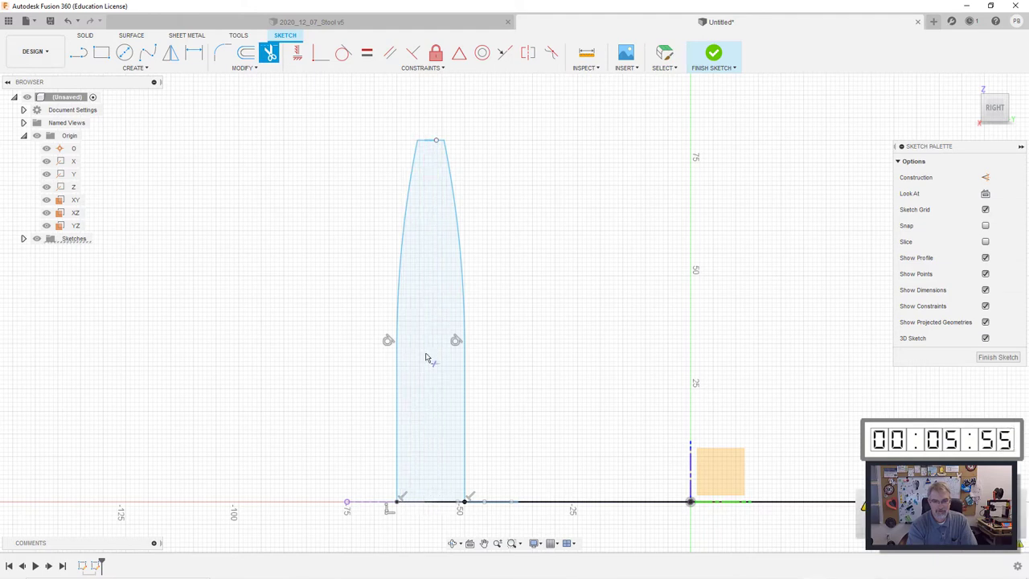
pyautogui.click(974, 88)
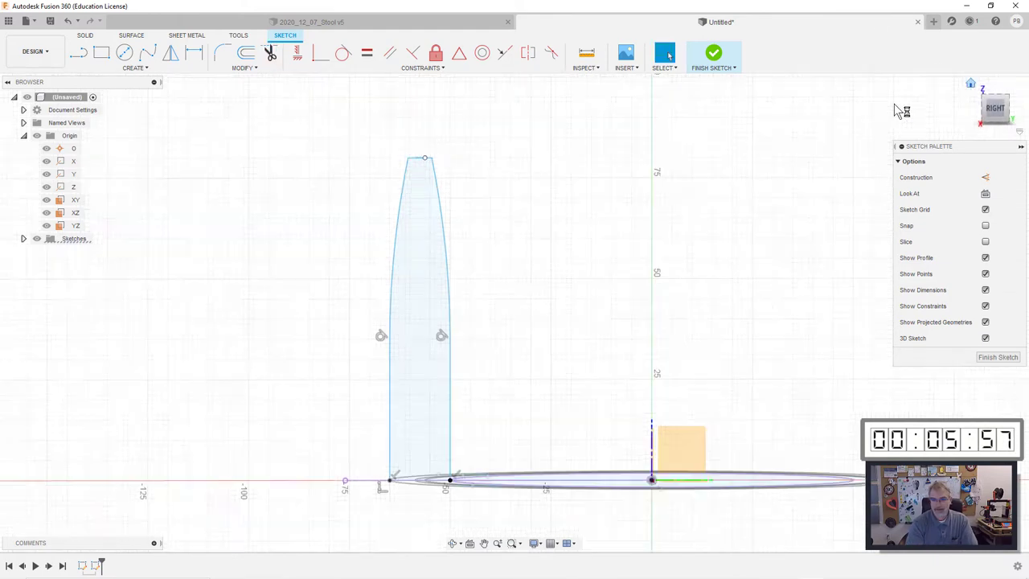
pyautogui.click(996, 357)
# Step: Select the tapered profile and browse the Assemble and Modify menus
pyautogui.click(422, 408)
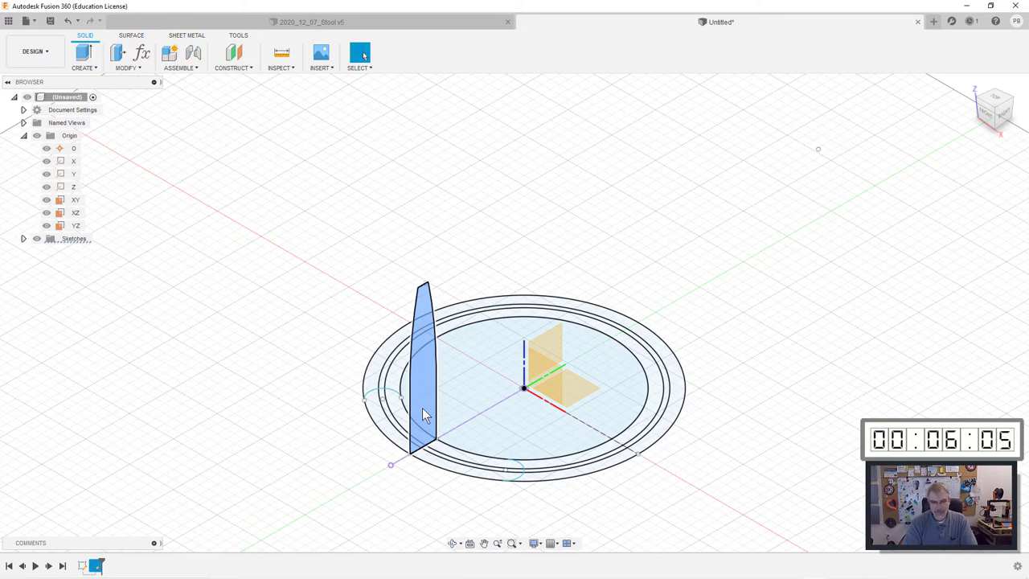
pyautogui.scroll(3, 422, 408)
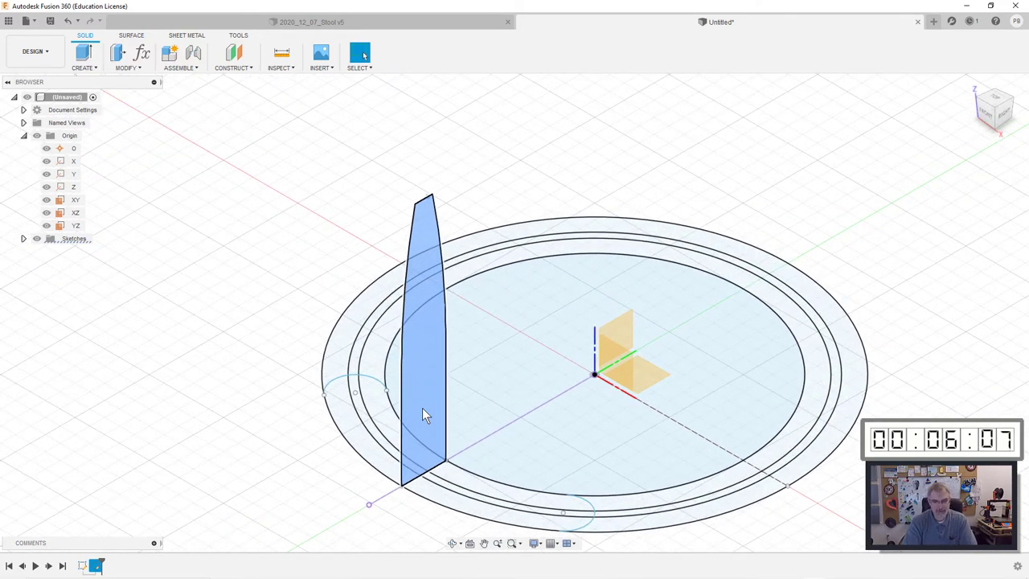
pyautogui.click(180, 69)
pyautogui.click(127, 69)
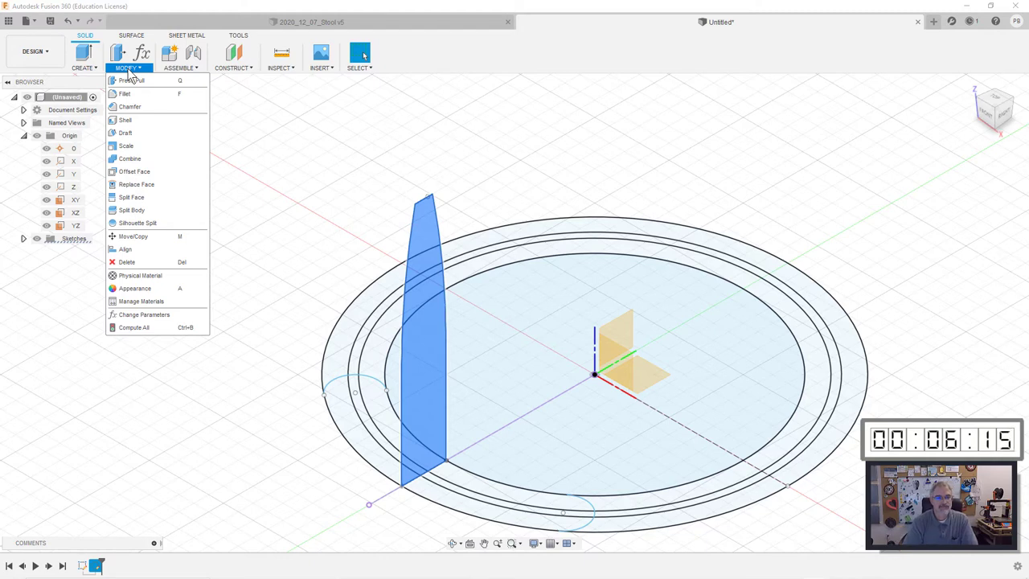
pyautogui.click(183, 69)
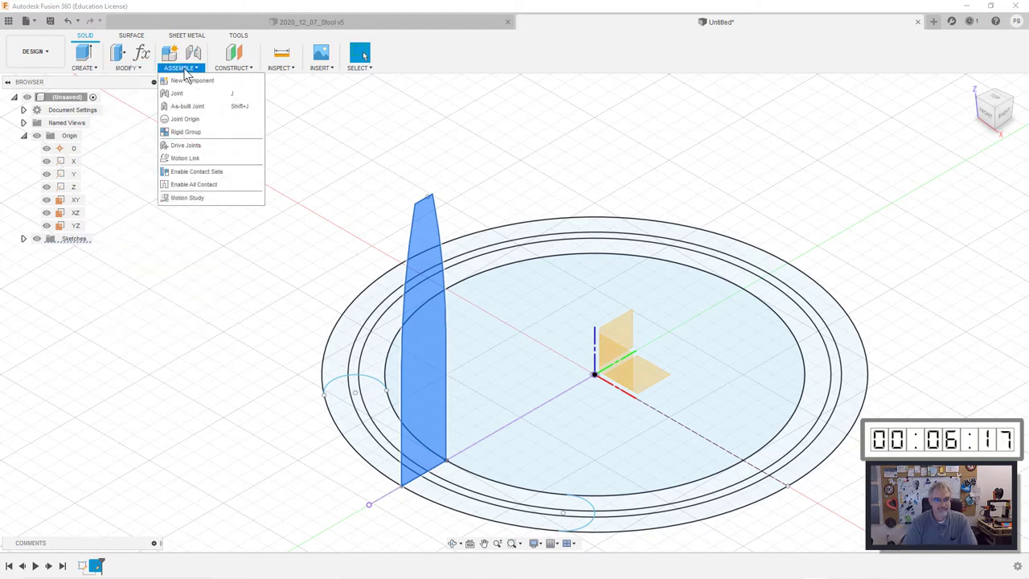
pyautogui.click(418, 141)
pyautogui.press('s')
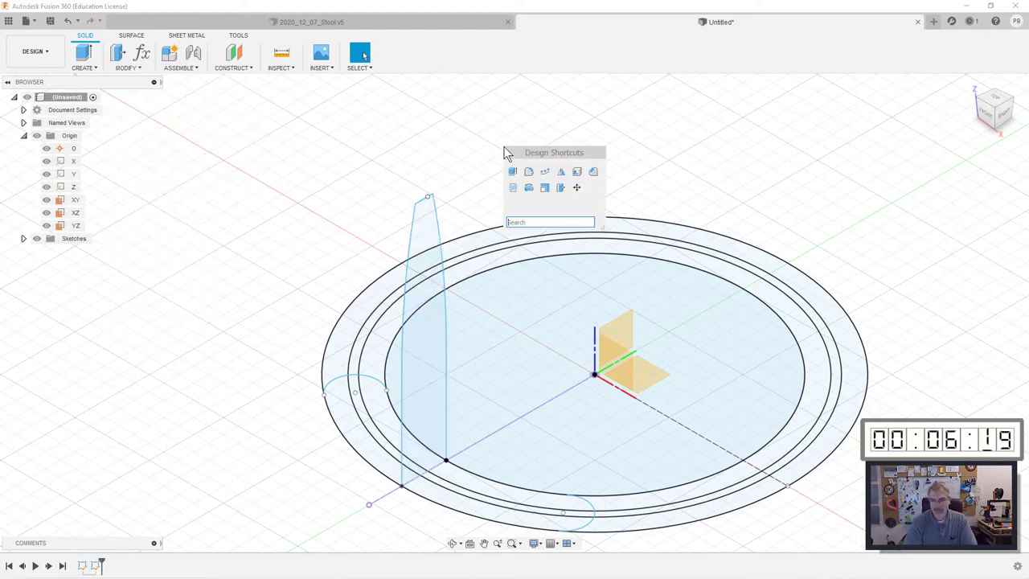
# Step: Revolve the tapered profile about the Z axis, symmetric at 75/2° each side
pyautogui.click(530, 190)
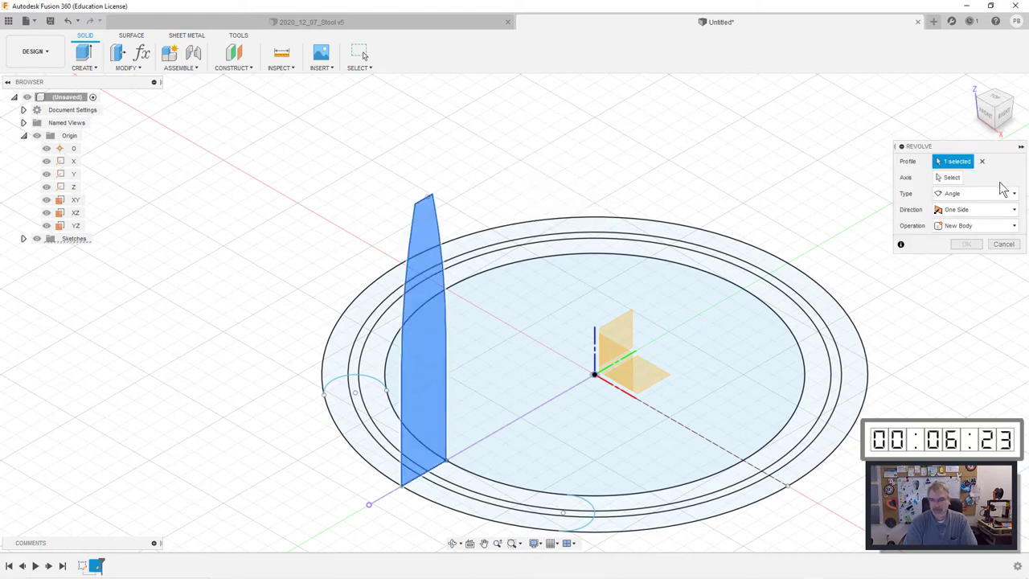
pyautogui.click(948, 177)
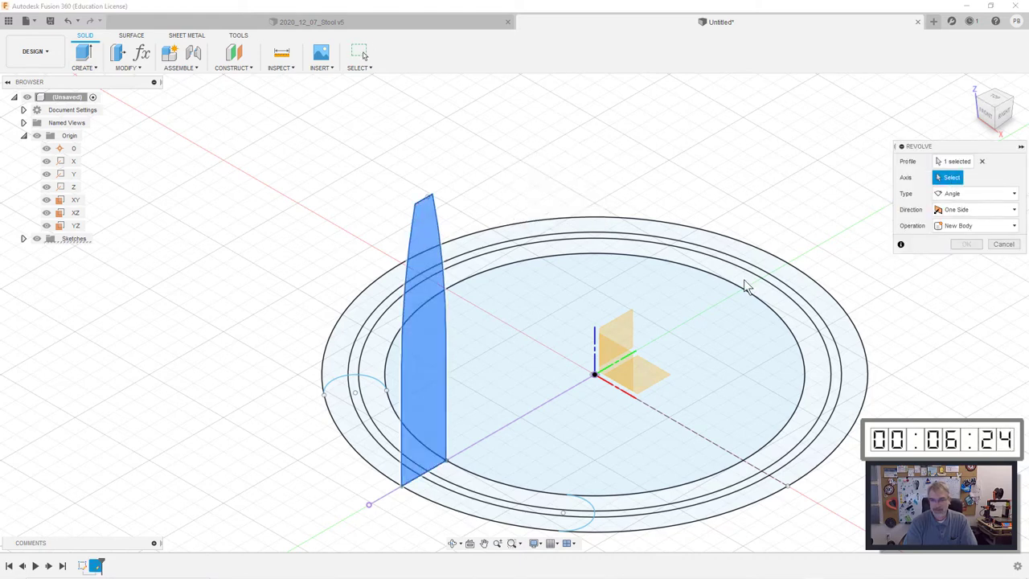
pyautogui.click(596, 344)
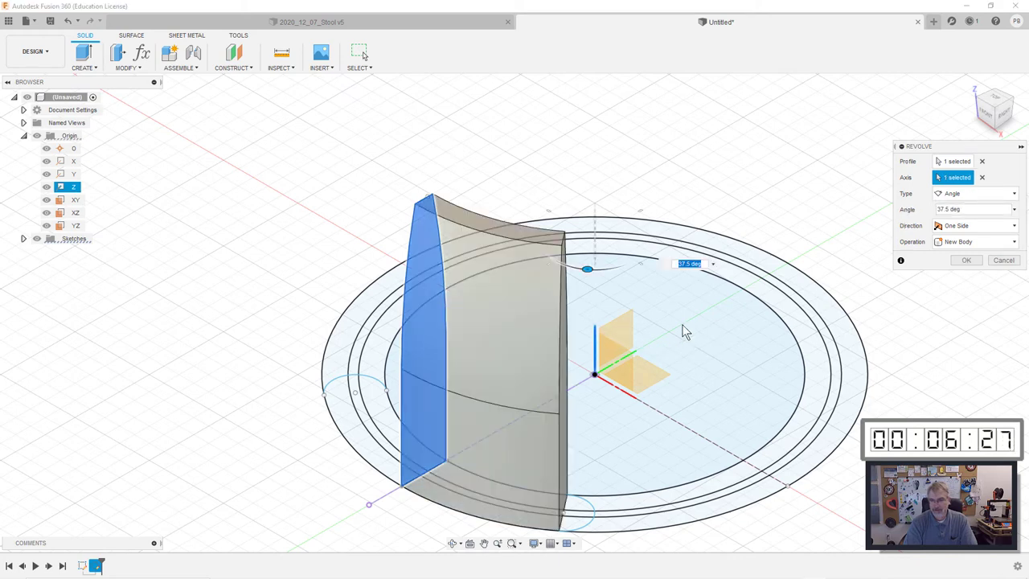
pyautogui.moveTo(973, 208); pyautogui.dragTo(899, 206)
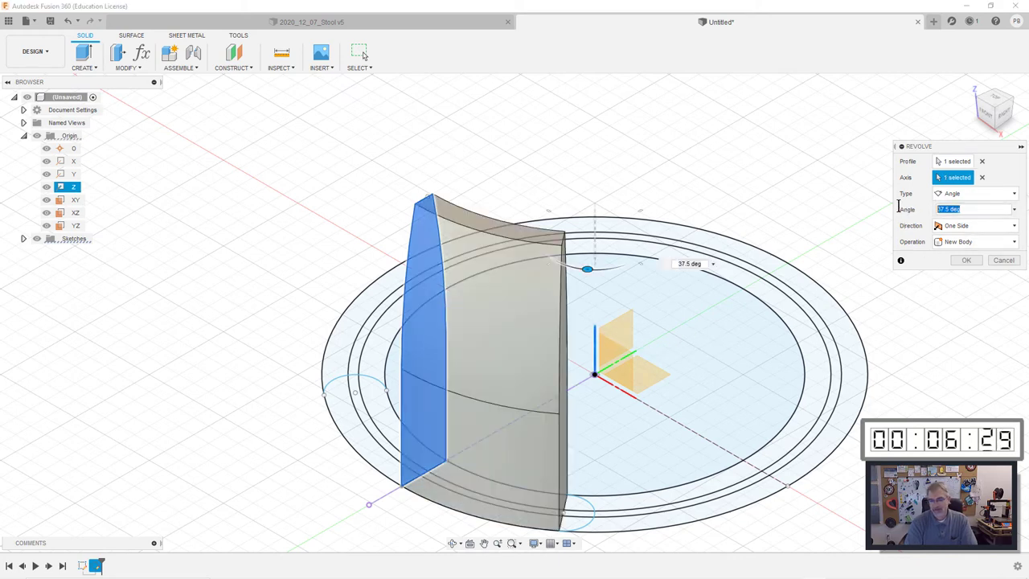
pyautogui.write('75/2')
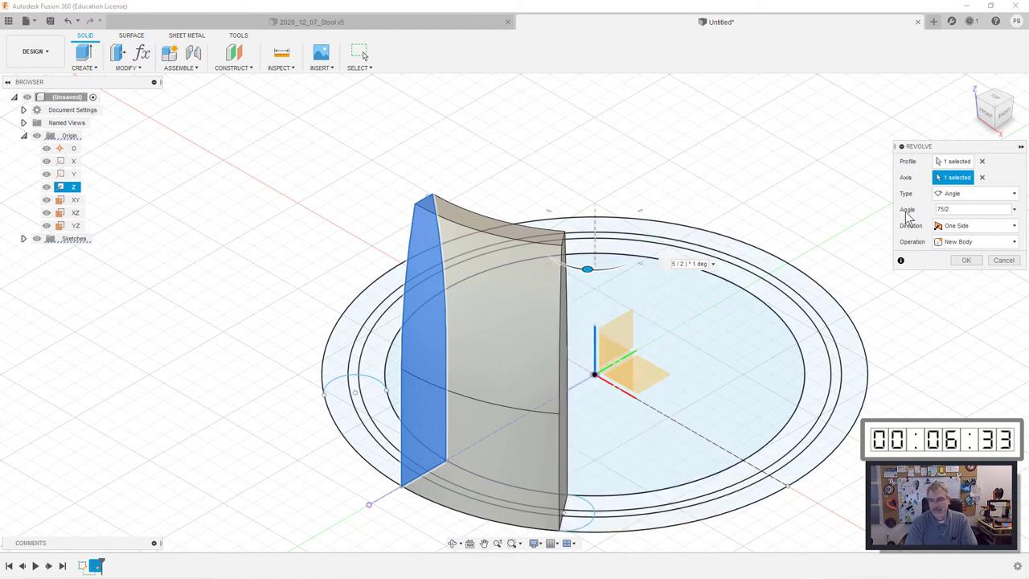
pyautogui.click(961, 225)
pyautogui.click(961, 252)
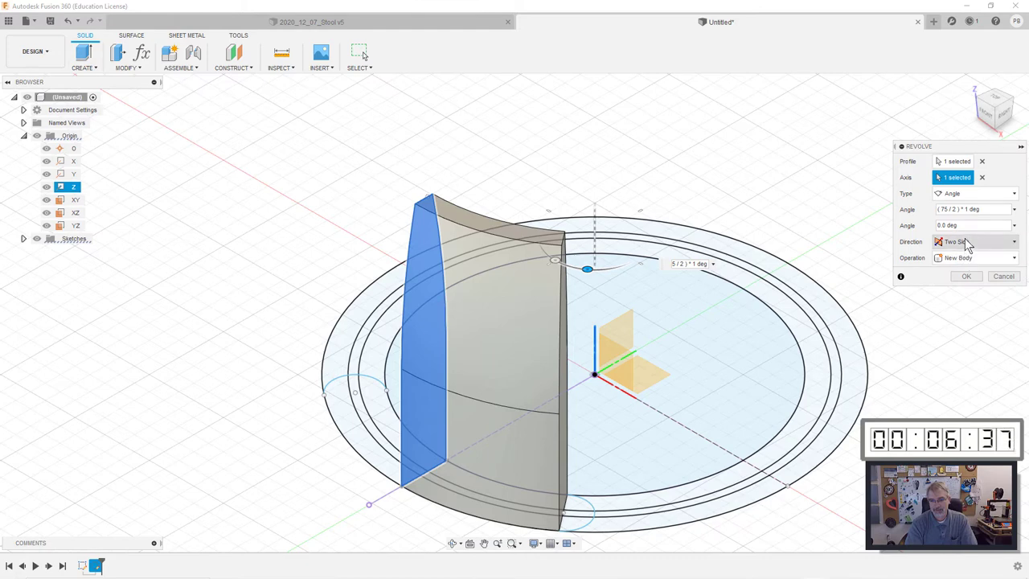
pyautogui.click(968, 241)
pyautogui.click(968, 285)
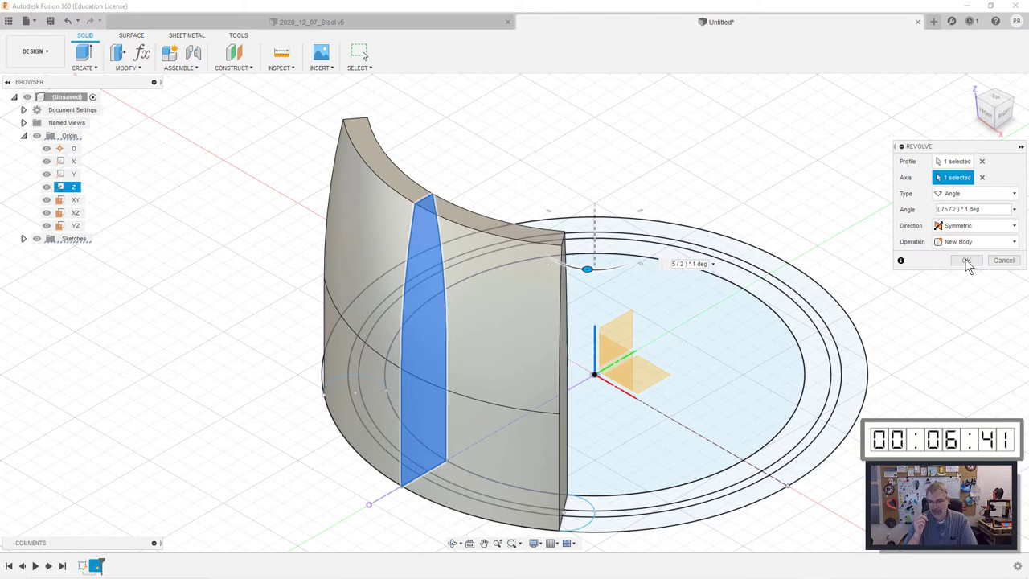
pyautogui.click(967, 262)
# Step: Hide Body1 in the Bodies list and reopen the original ring sketch for editing
pyautogui.scroll(-1, 827, 244)
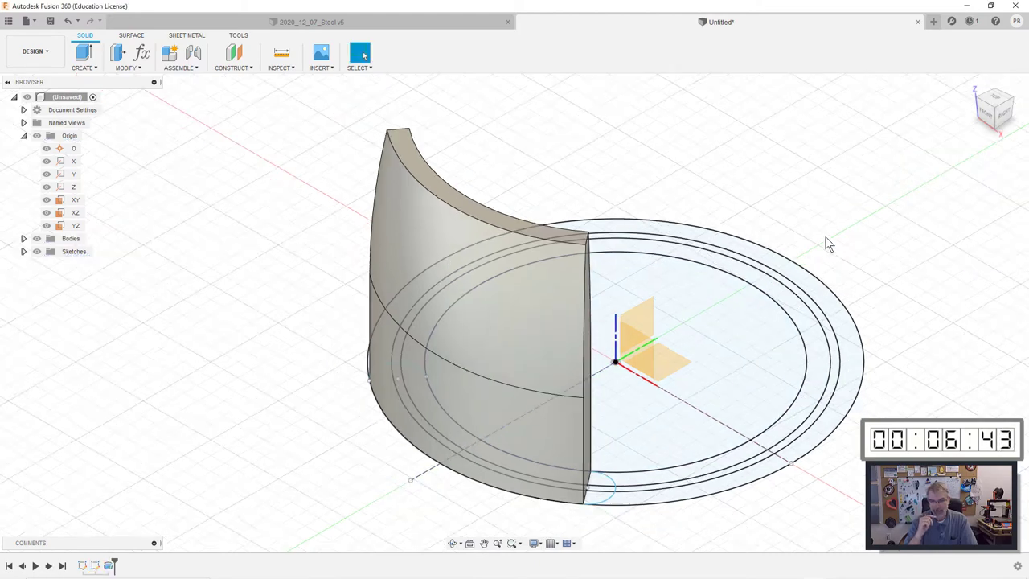
pyautogui.scroll(2, 828, 243)
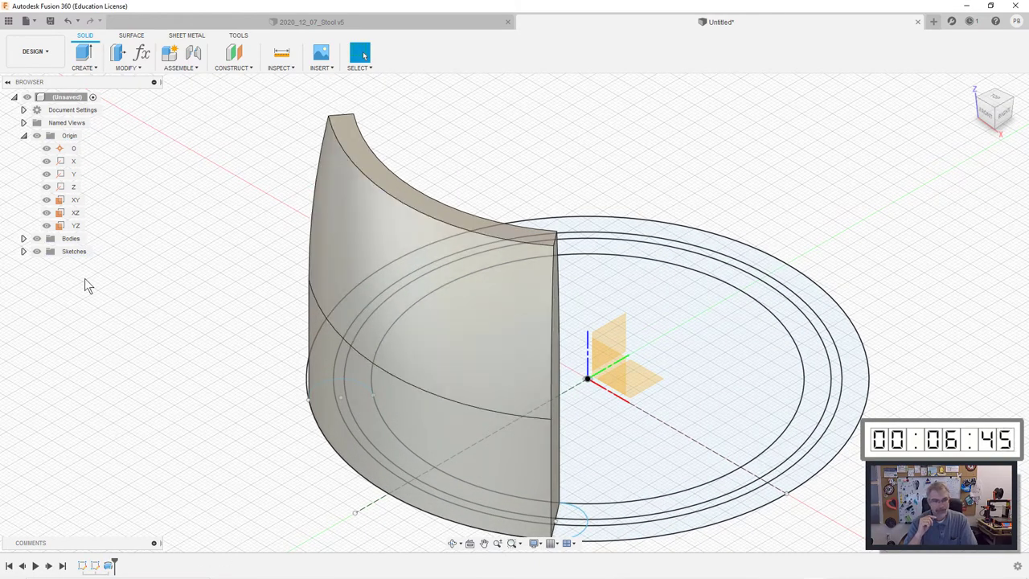
pyautogui.click(24, 238)
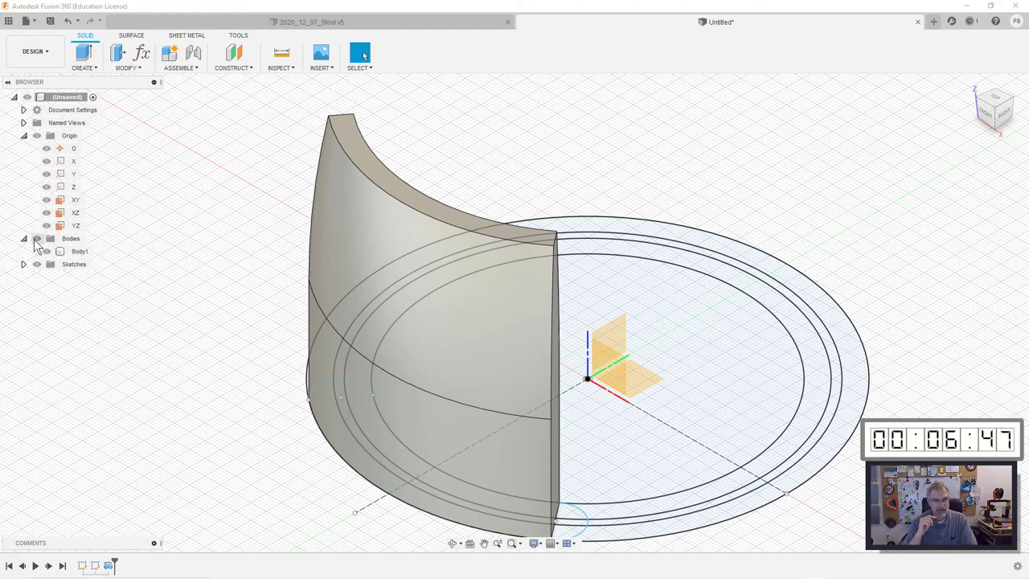
pyautogui.click(49, 253)
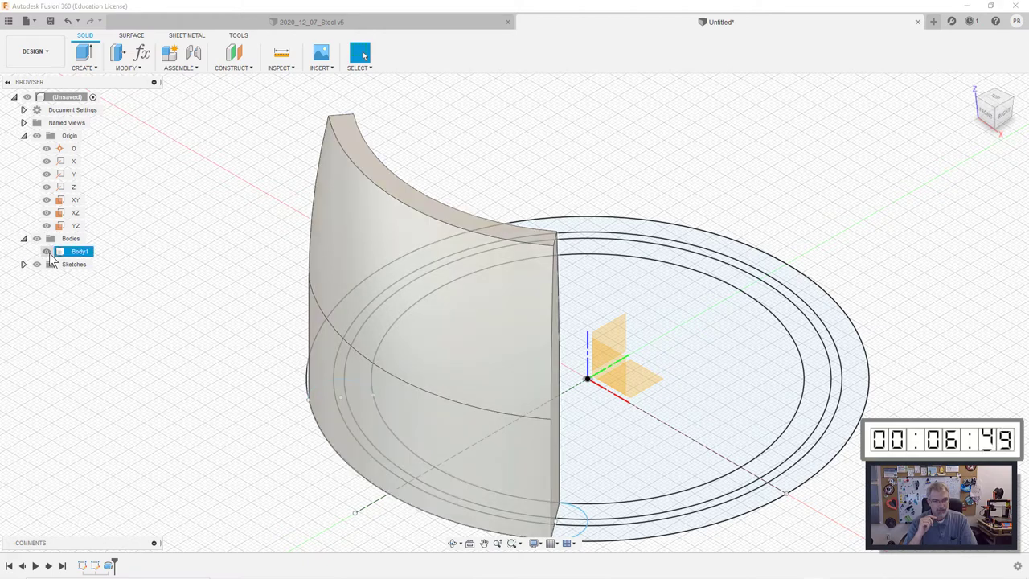
pyautogui.click(47, 252)
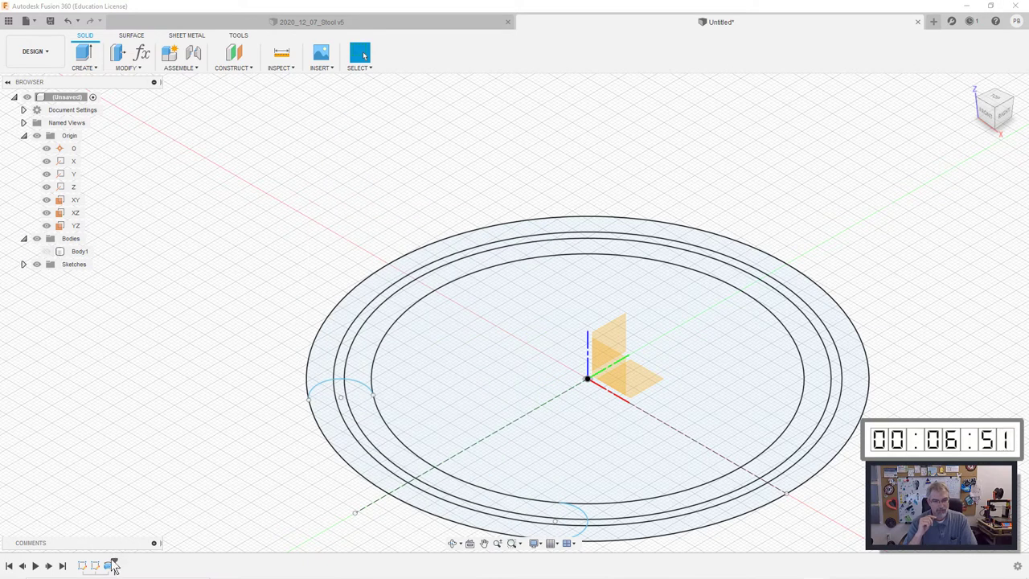
pyautogui.rightClick(82, 566)
pyautogui.click(102, 464)
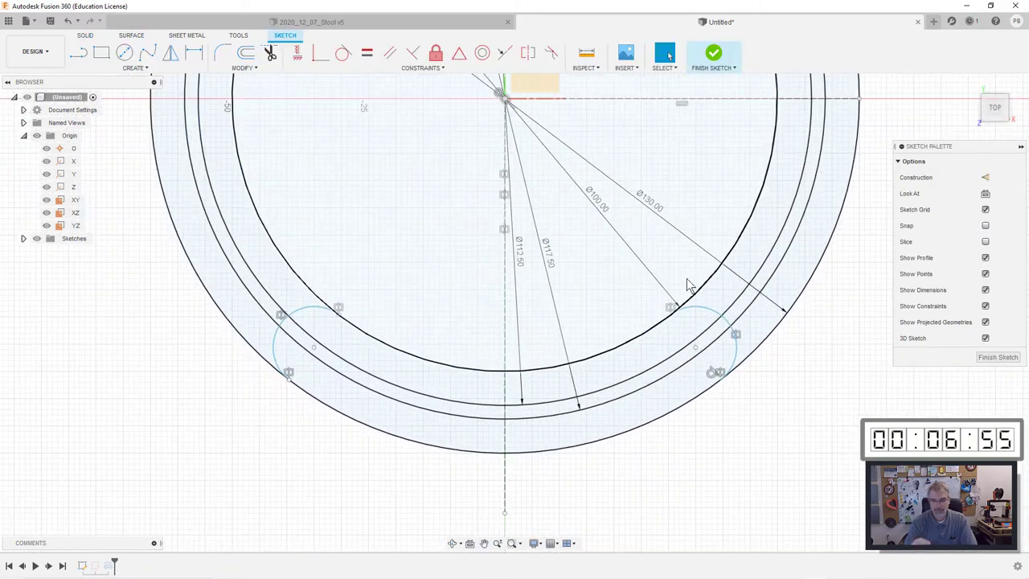
# Step: Draw lines from the sketch origin to the right and left slot ends
pyautogui.press('l')
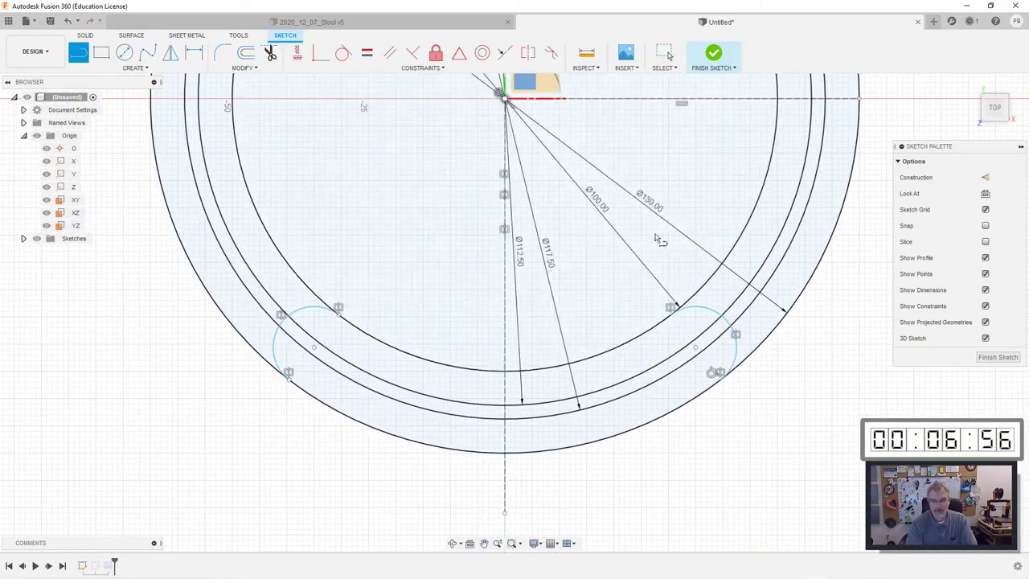
pyautogui.click(501, 95)
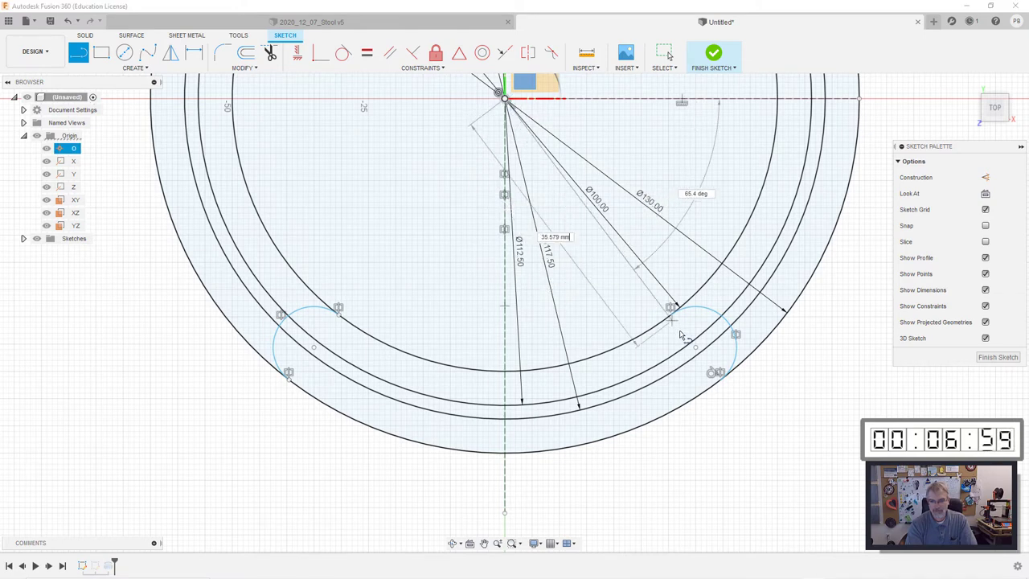
pyautogui.click(718, 373)
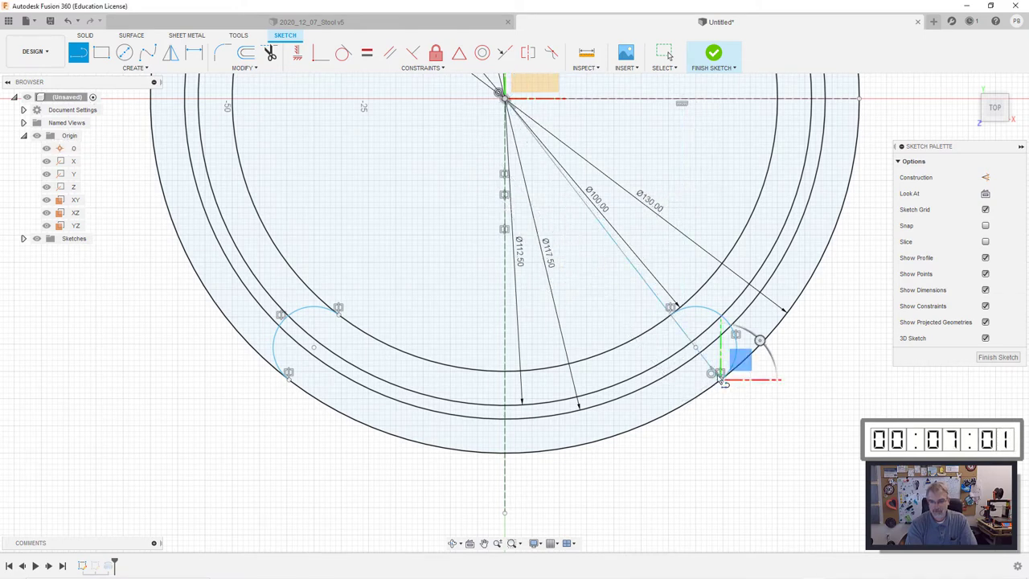
pyautogui.click(502, 94)
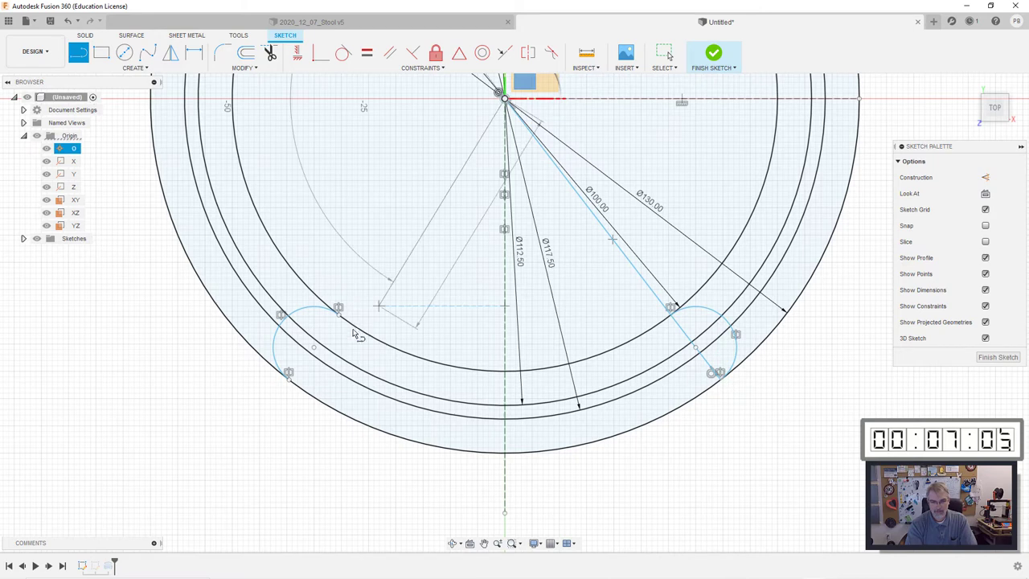
pyautogui.click(288, 376)
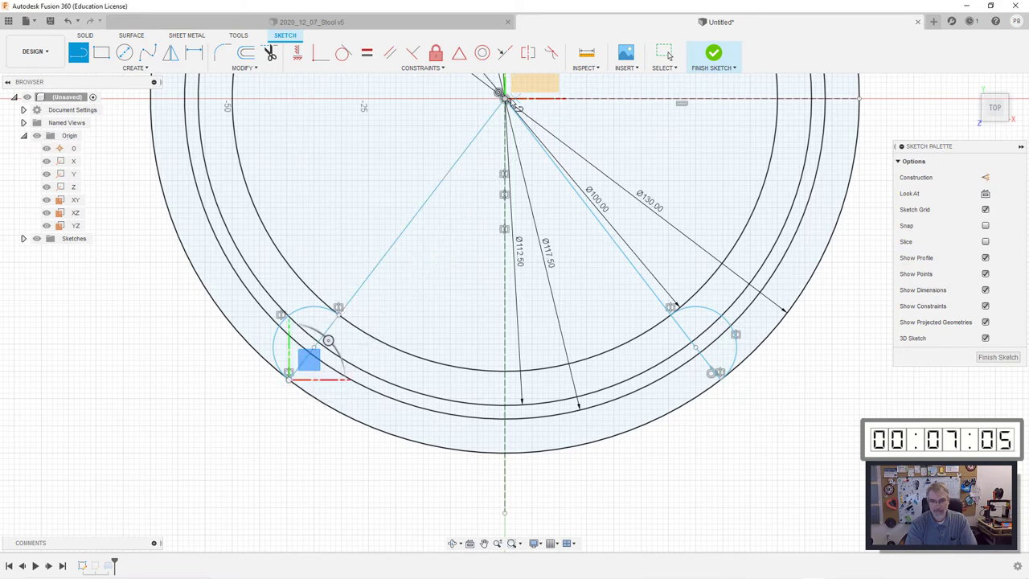
# Step: Draw a radial line from the origin at 90+2 = 92 degrees
pyautogui.click(505, 97)
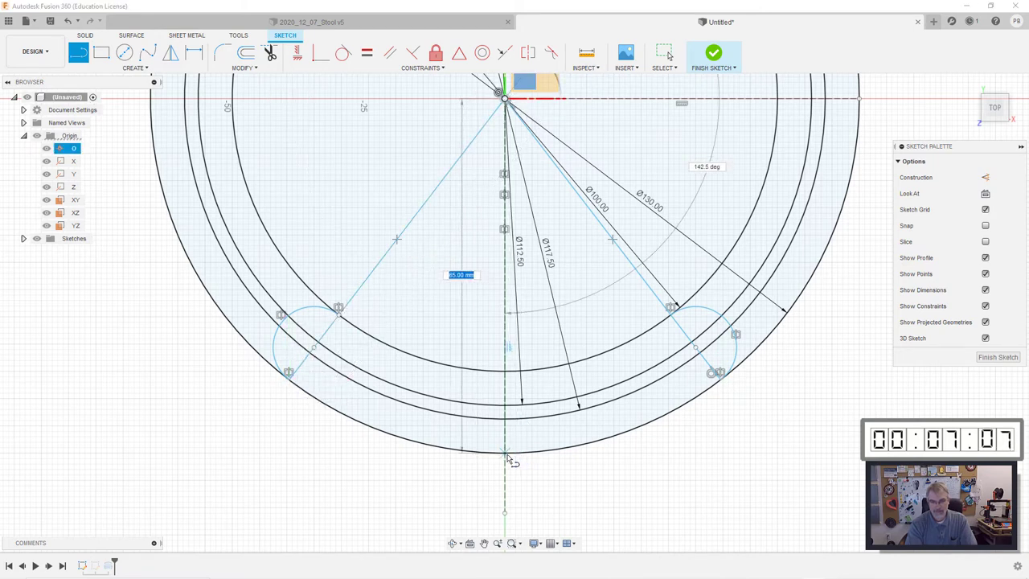
pyautogui.press('Tab')
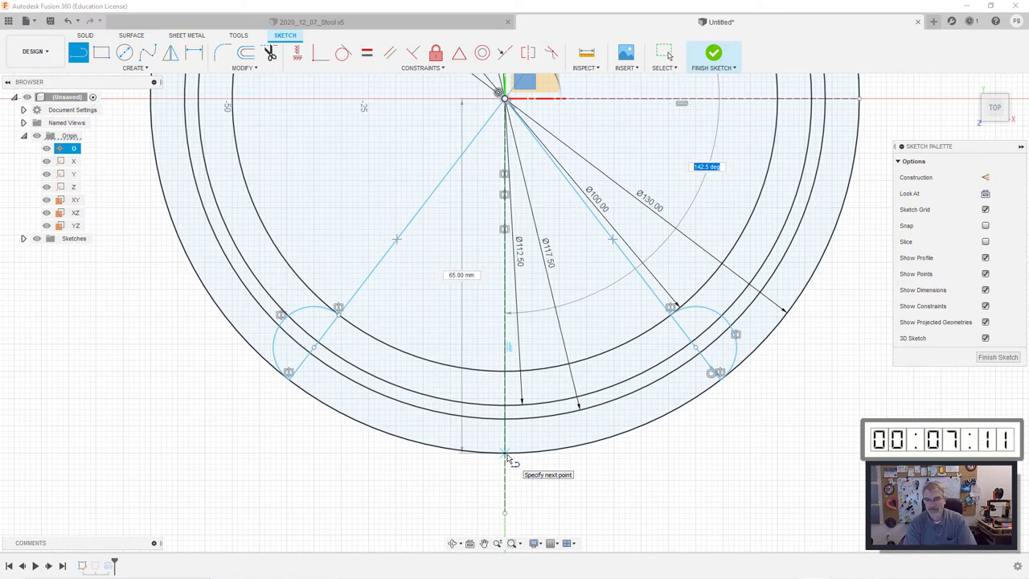
pyautogui.press('Escape')
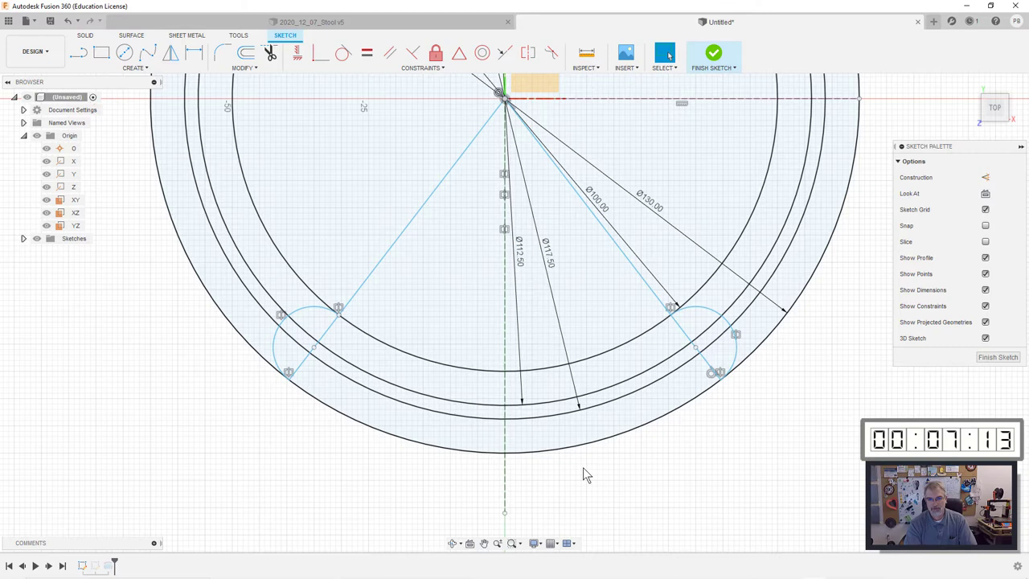
pyautogui.press('l')
pyautogui.click(505, 97)
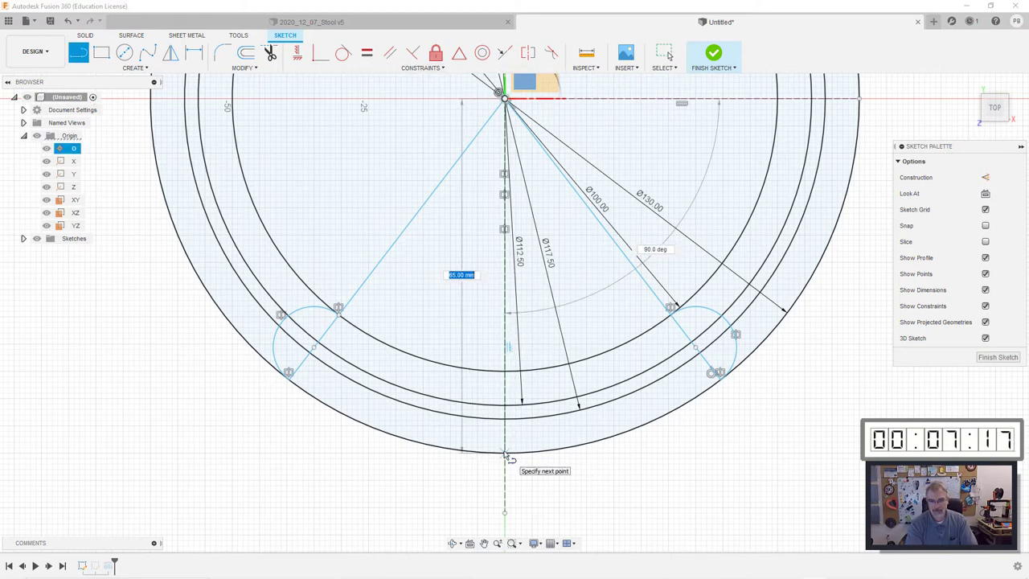
pyautogui.press('Tab')
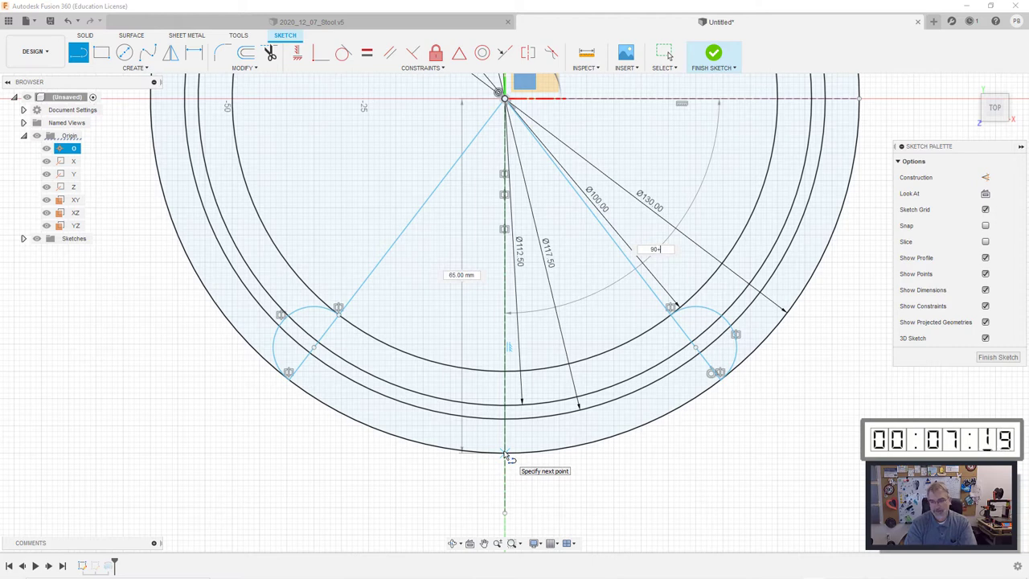
pyautogui.write('90+2')
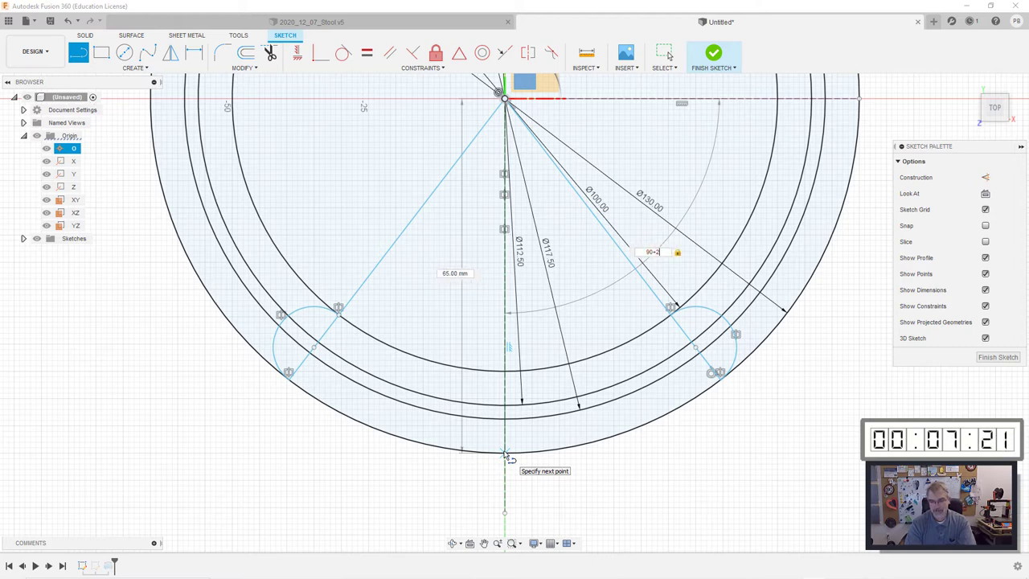
pyautogui.press('Return')
pyautogui.press('Escape')
# Step: Start a radial line from the origin at 90+75/2 degrees
pyautogui.press('l')
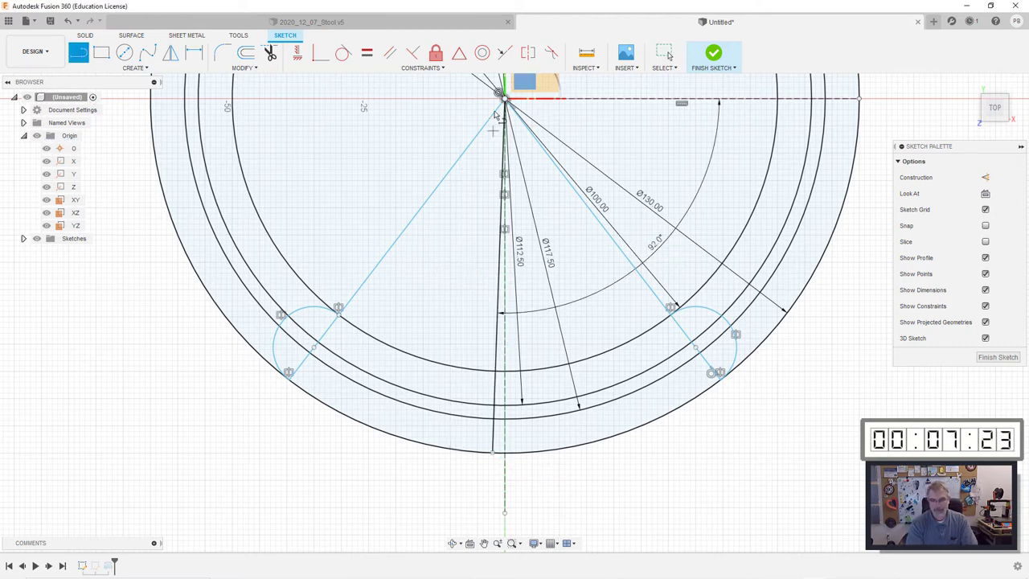
pyautogui.click(504, 97)
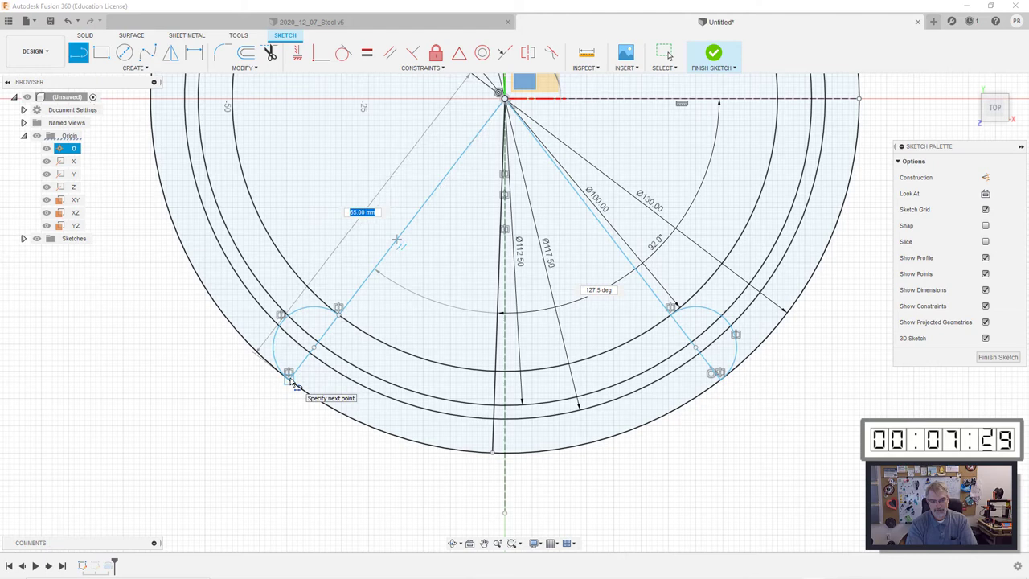
pyautogui.press('Tab')
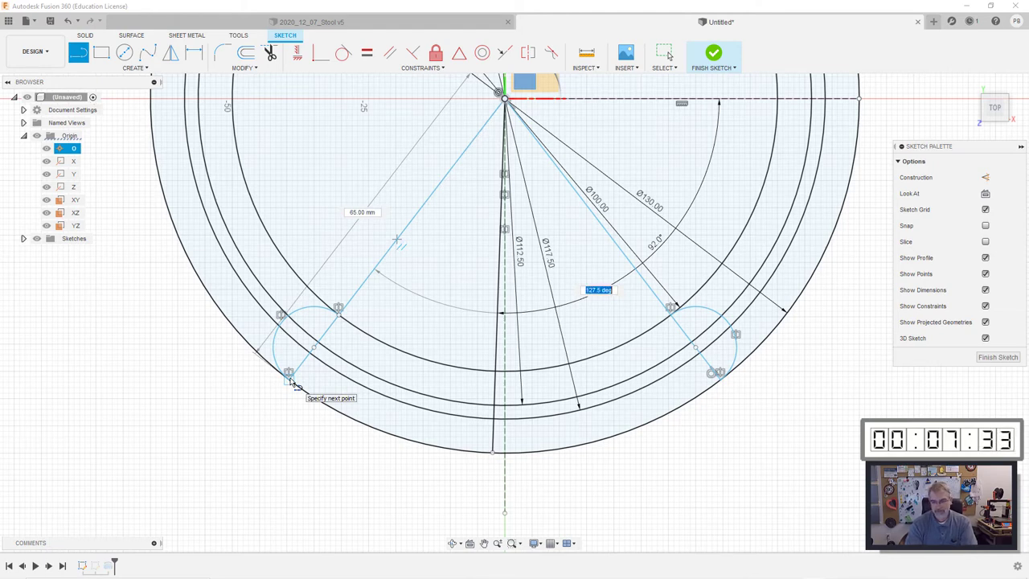
pyautogui.write('90+75/2')
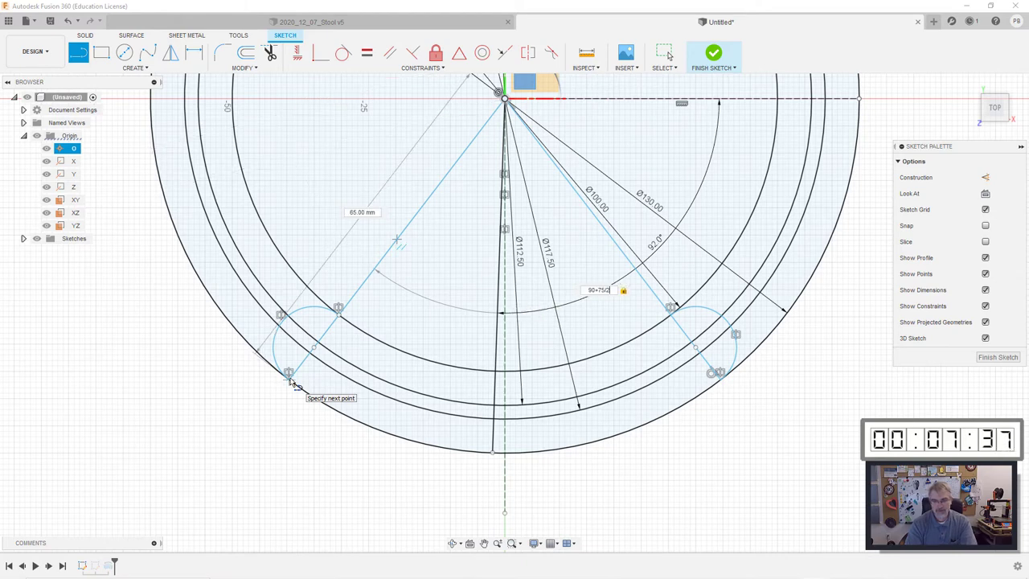
pyautogui.press('Tab')
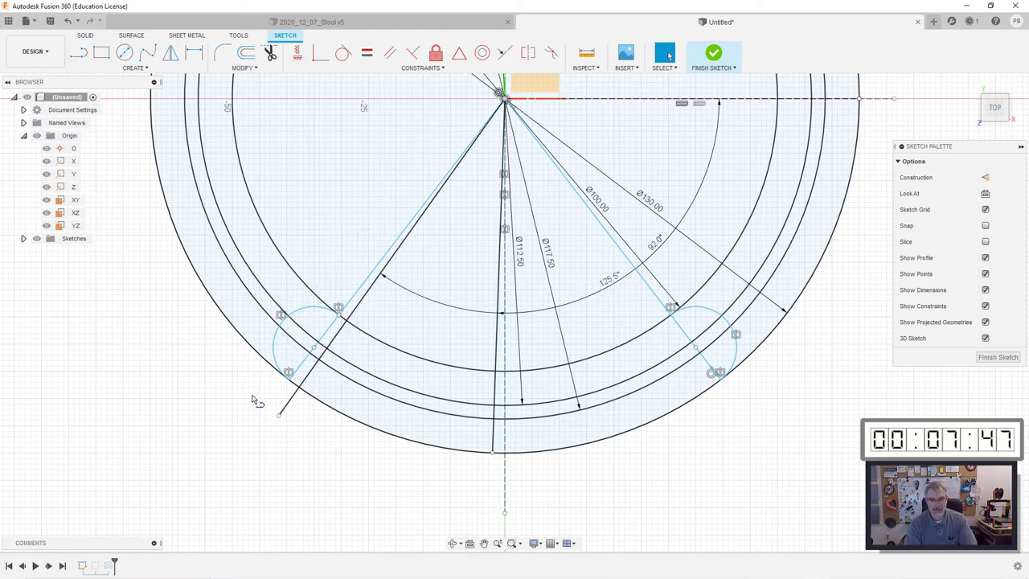
# Step: Commit the 90+75/2 degree line and trim its tail beyond the outer circle
pyautogui.press('Return')
pyautogui.press('t')
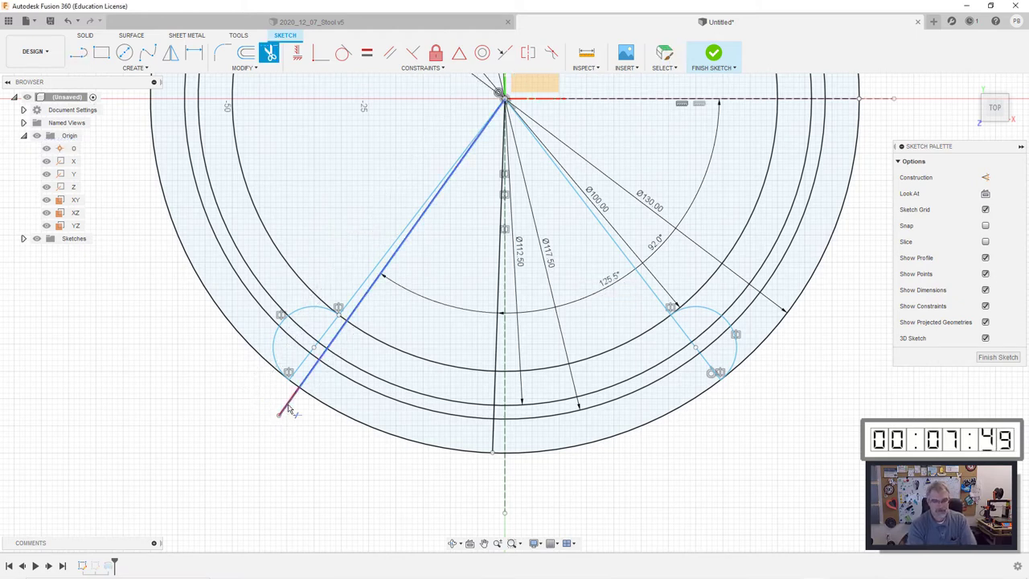
pyautogui.click(285, 407)
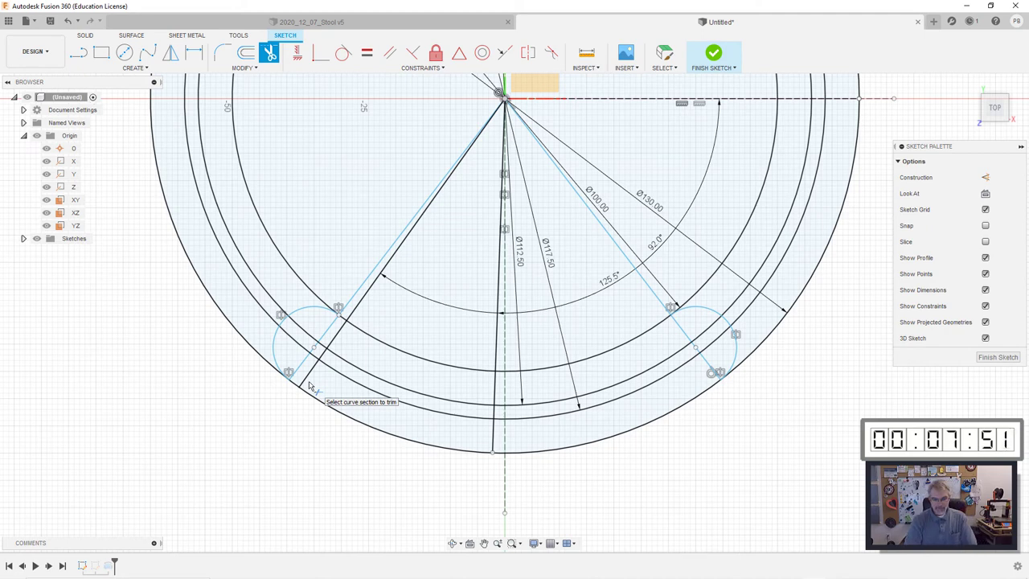
# Step: Draw a radial line from the origin at (90+75)/2 degrees
pyautogui.press('l')
pyautogui.click(499, 94)
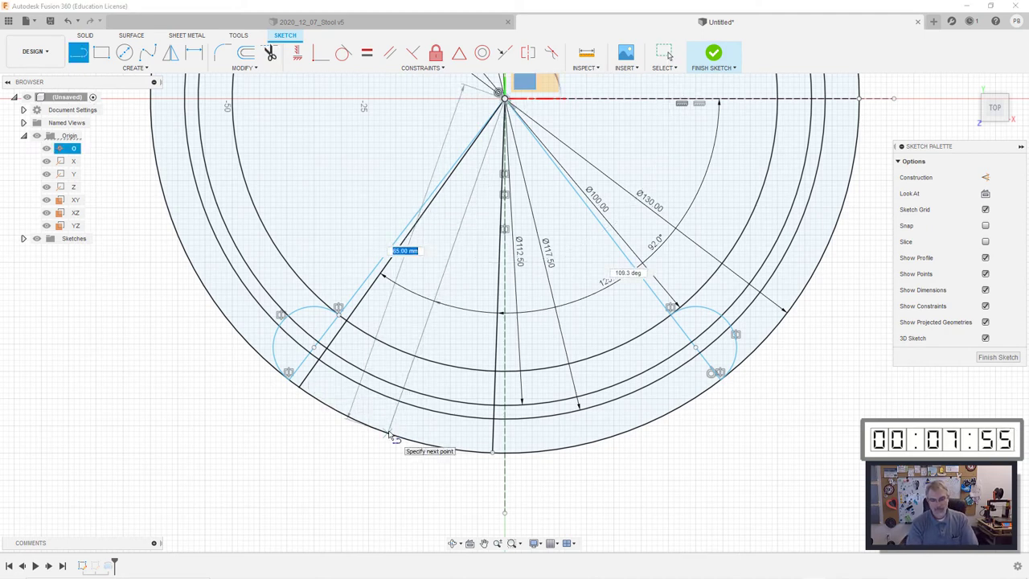
pyautogui.press('Tab')
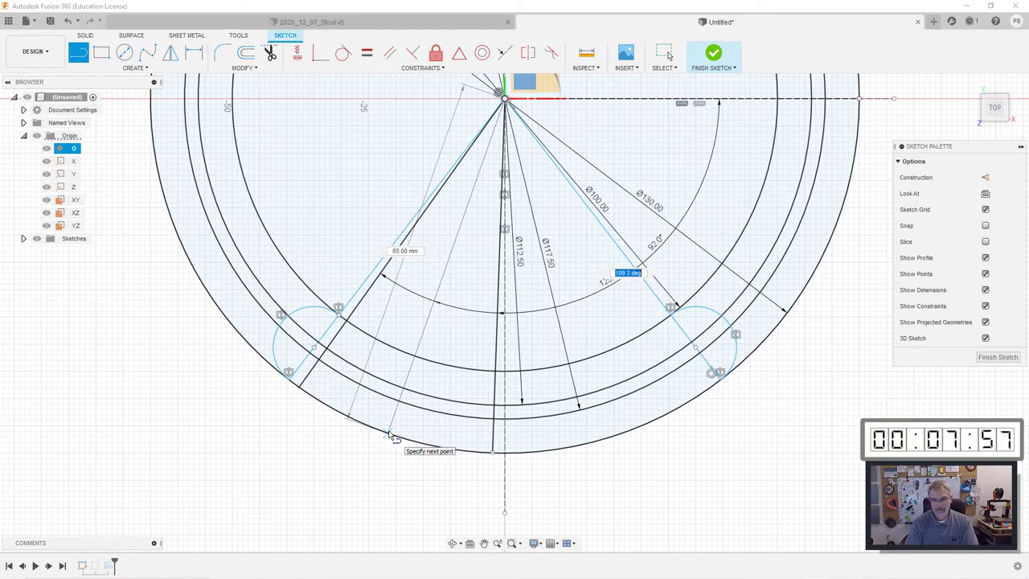
pyautogui.write('(90+75')
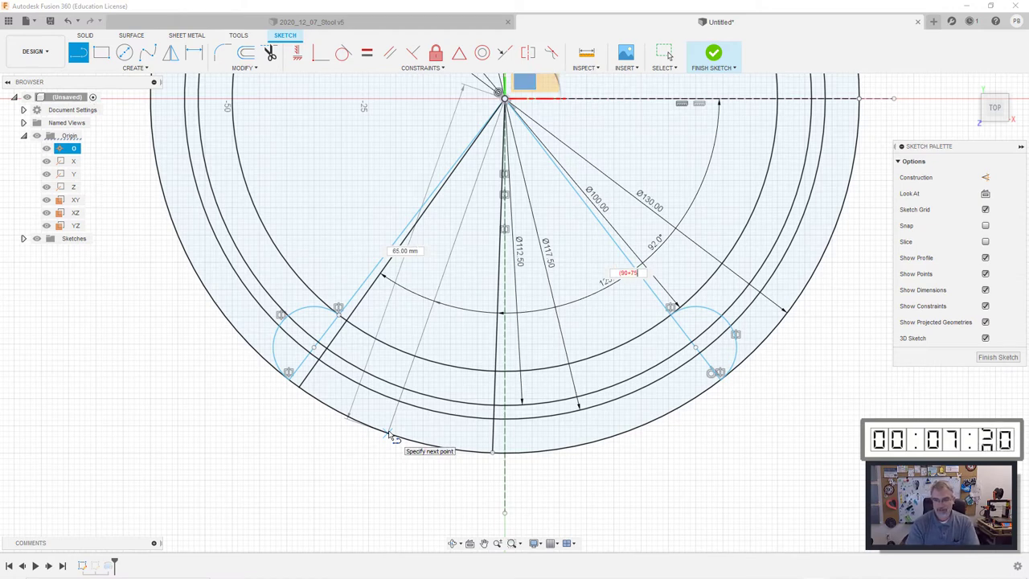
pyautogui.write(')/2')
pyautogui.press('Tab')
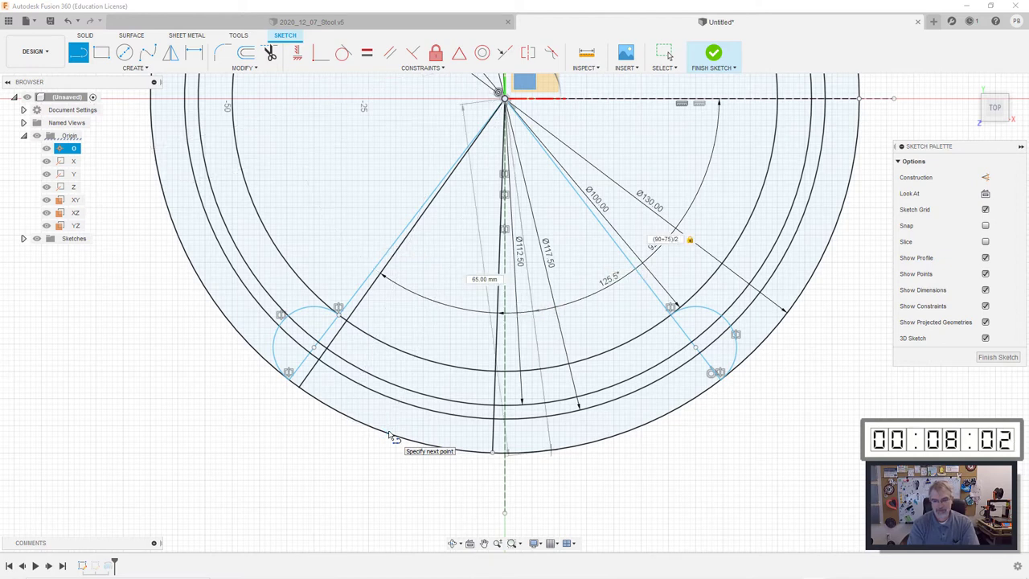
pyautogui.press('Tab')
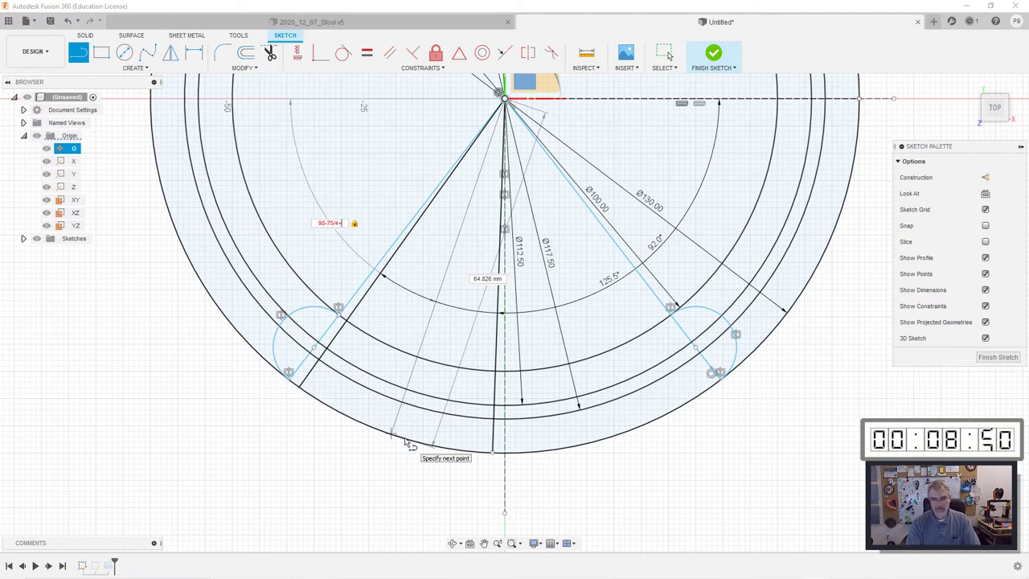
pyautogui.press('Tab')
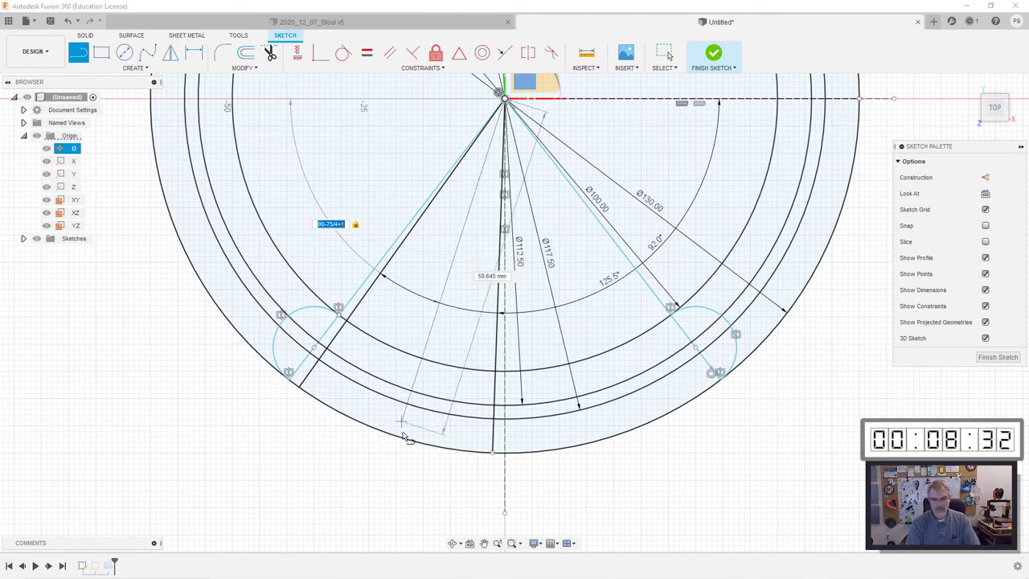
pyautogui.press('Return')
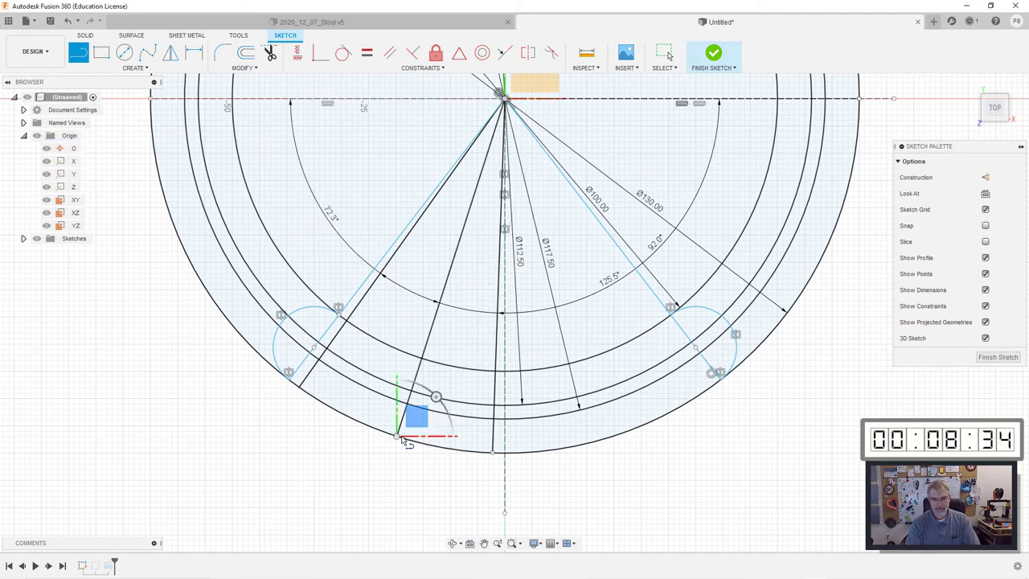
# Step: Draw a radial line from the origin at 90+75/4 degrees
pyautogui.click(499, 93)
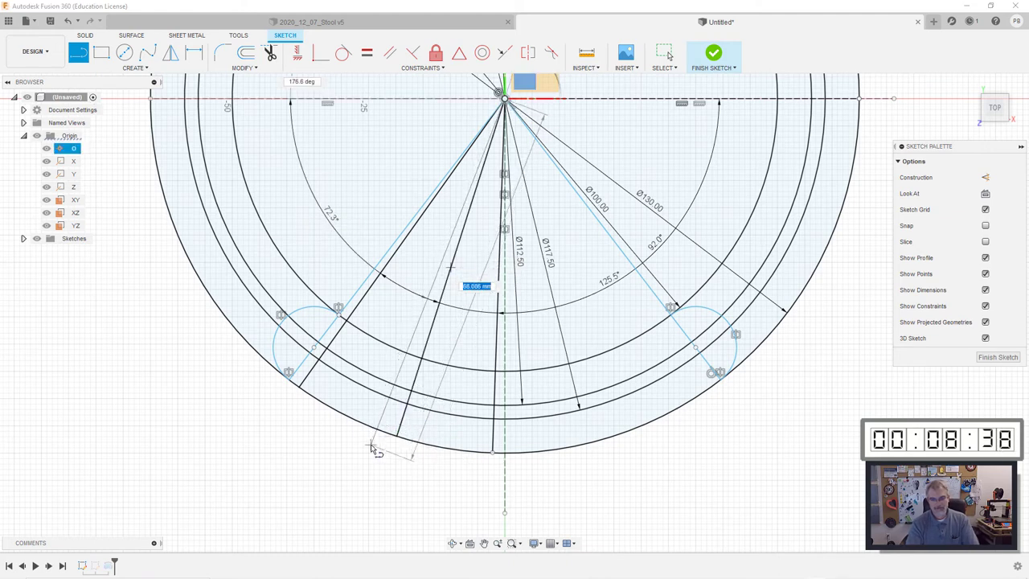
pyautogui.press('Tab')
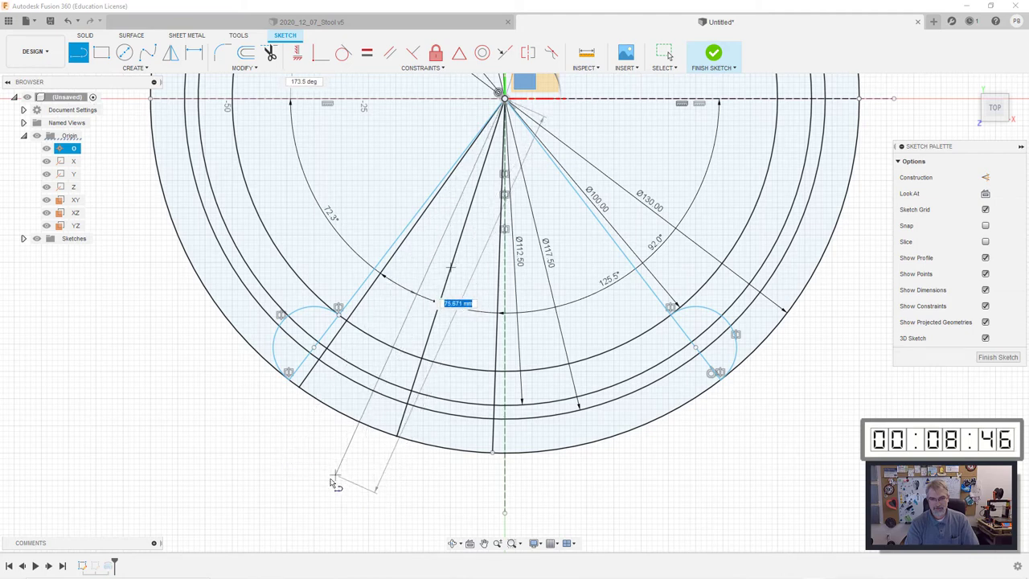
pyautogui.press('Tab')
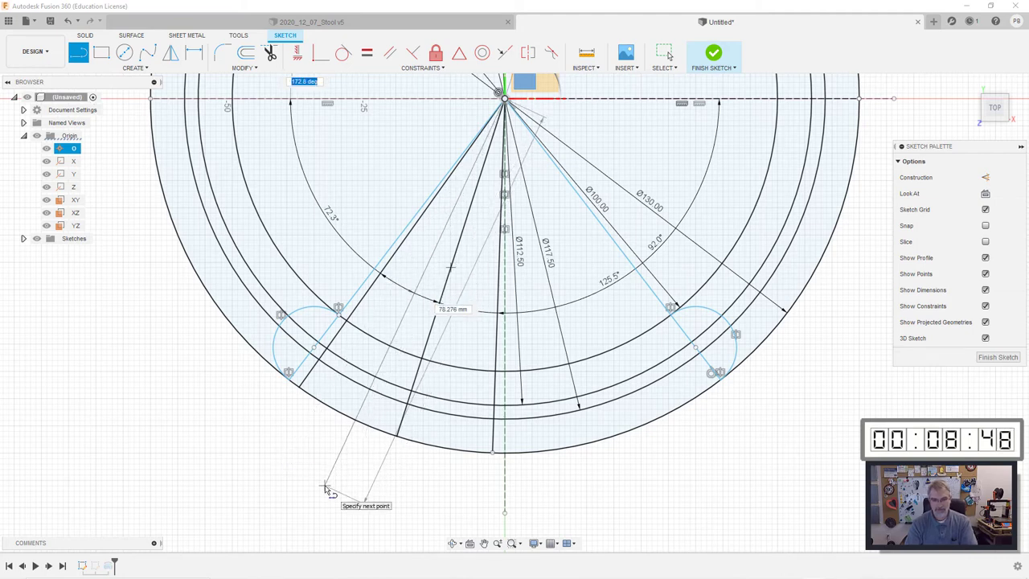
pyautogui.write('90+7')
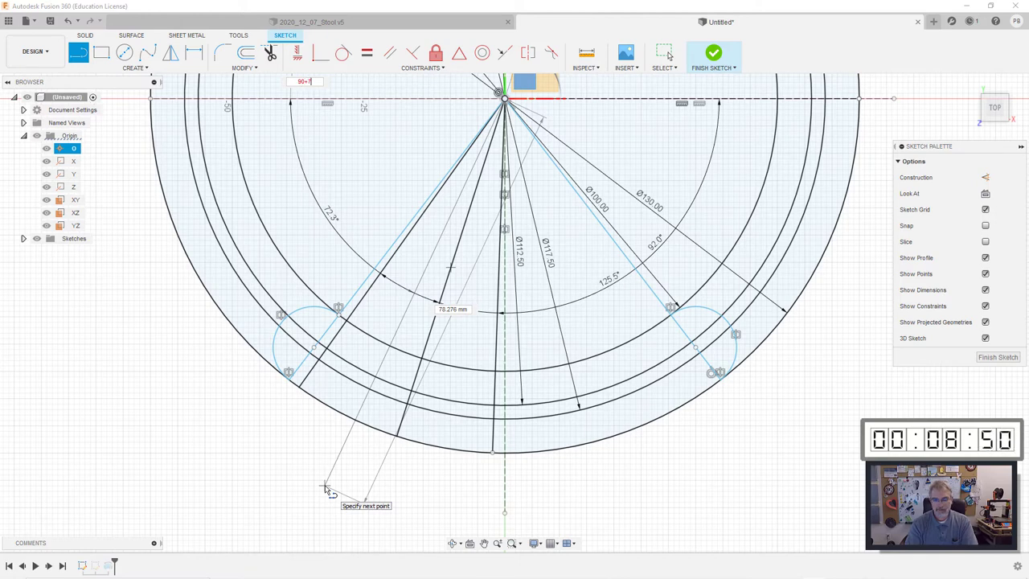
pyautogui.write('5/4-1')
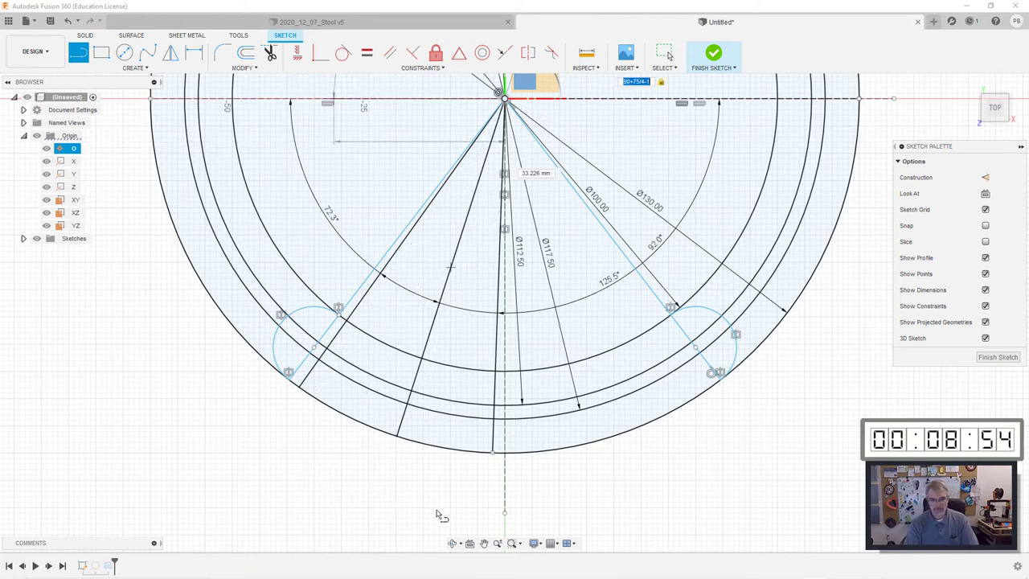
pyautogui.doubleClick(747, 368)
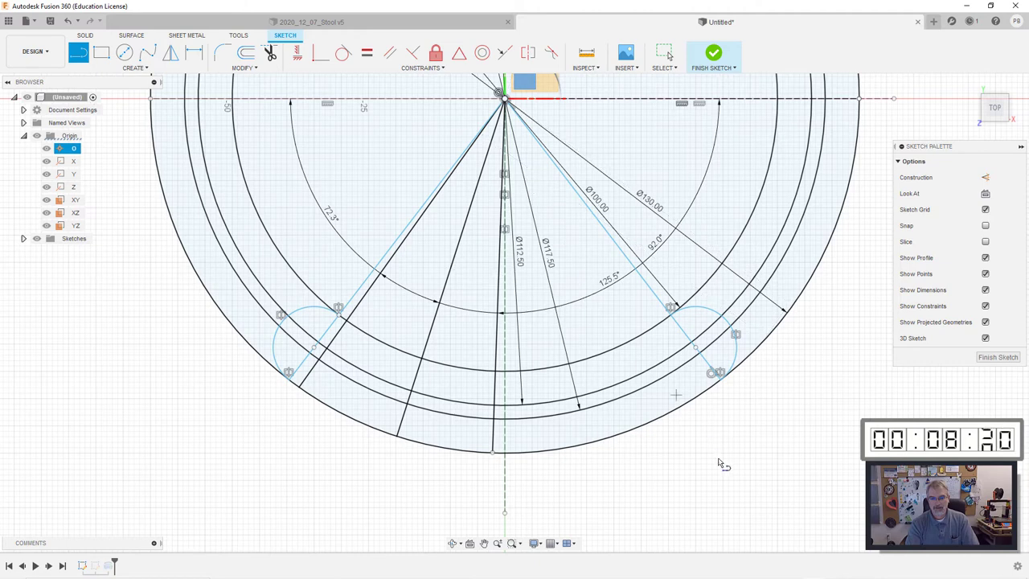
pyautogui.press('Escape')
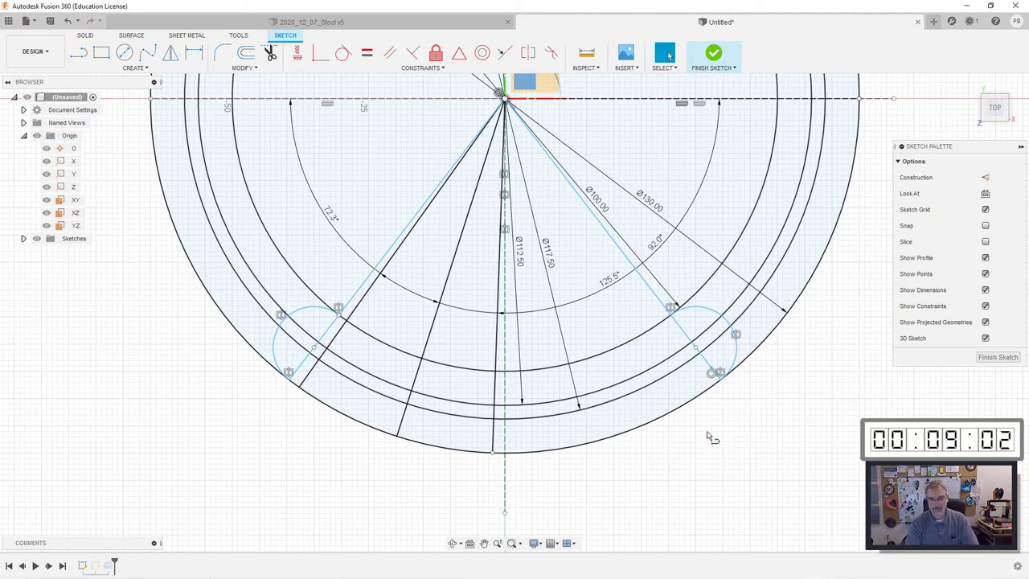
# Step: Add a 65 mm radial line from the top vertex at 90+75/4+1 degrees
pyautogui.press('l')
pyautogui.click(505, 100)
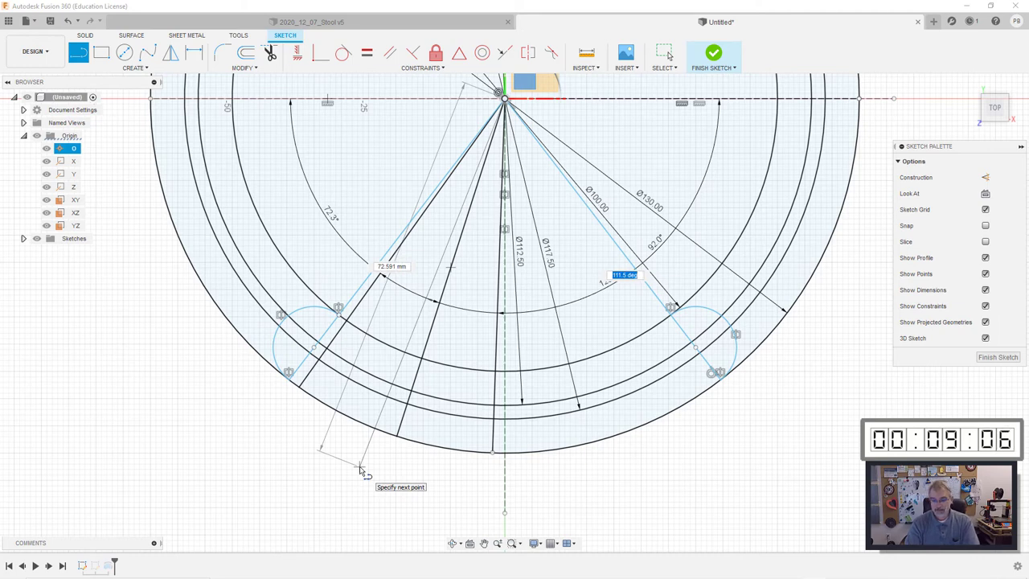
pyautogui.press('Tab')
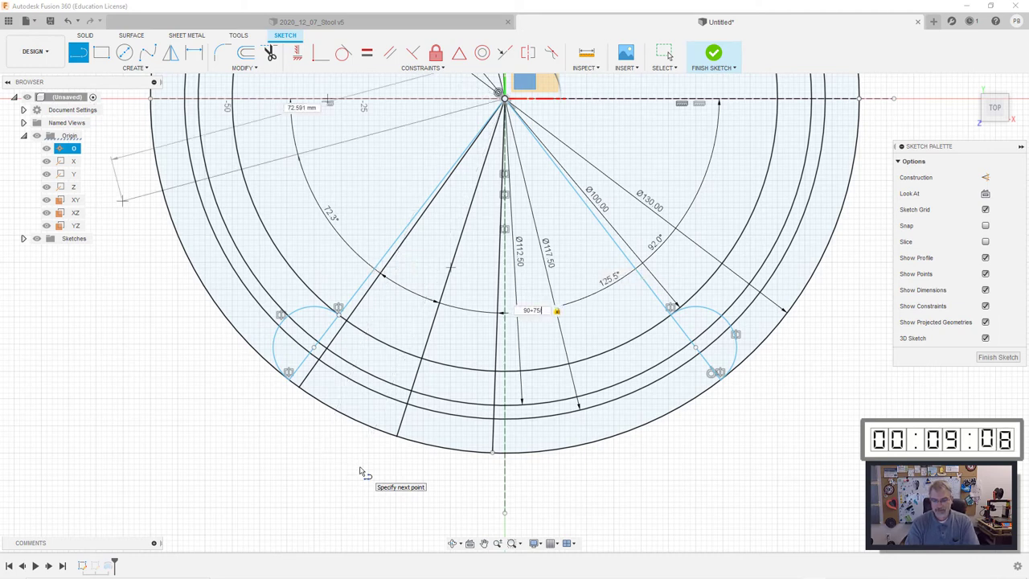
pyautogui.press('Tab')
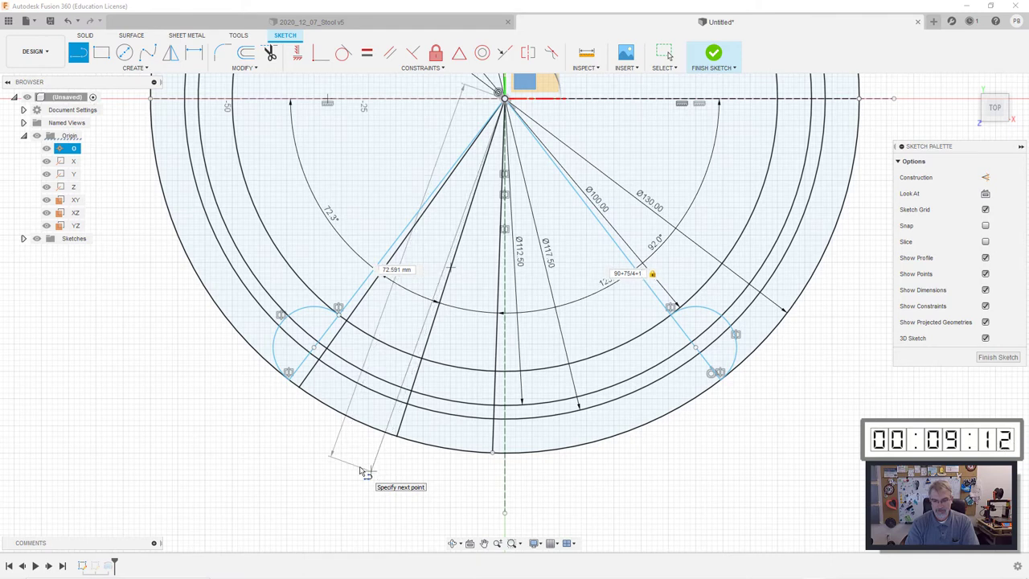
pyautogui.press('Tab')
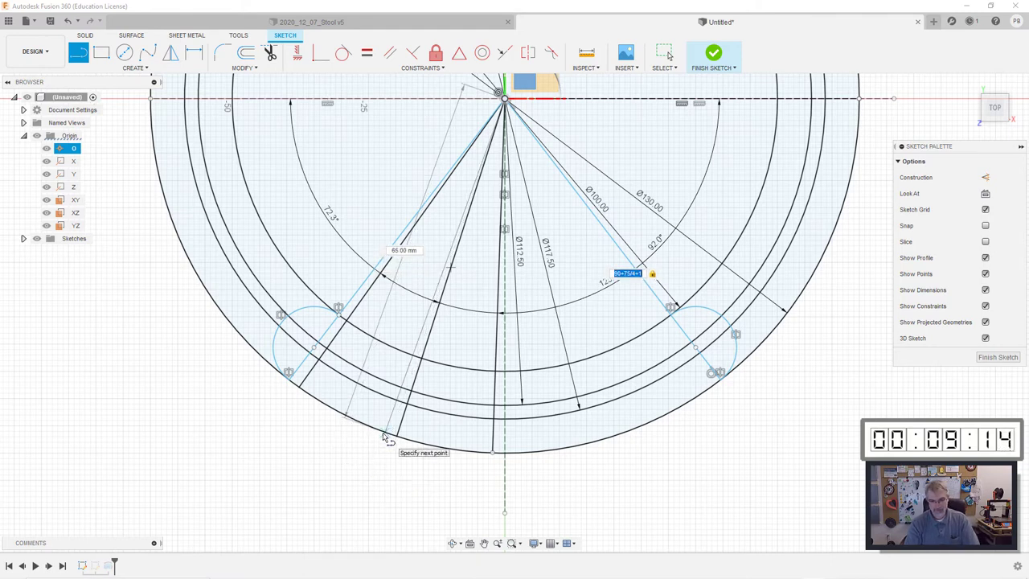
pyautogui.press('Return')
pyautogui.press('Escape')
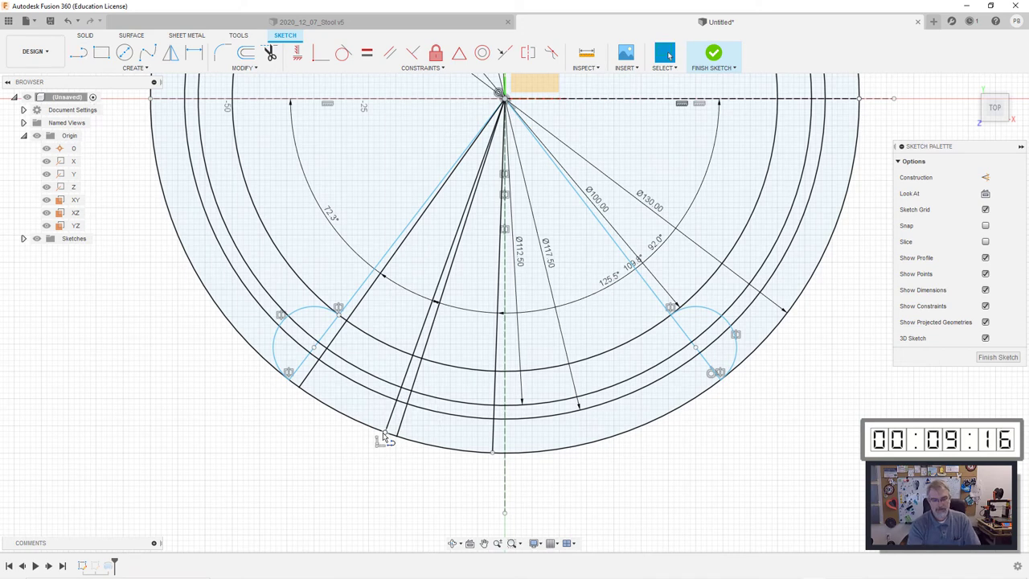
# Step: Trim the excess segments off the left sloping lines and the centre line
pyautogui.press('t')
pyautogui.click(368, 302)
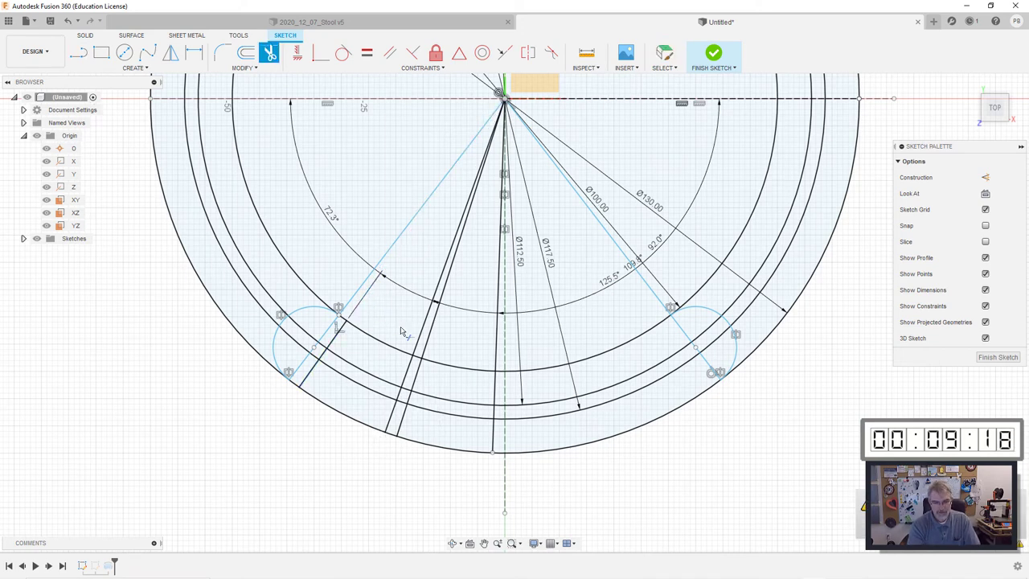
pyautogui.click(428, 344)
pyautogui.click(431, 347)
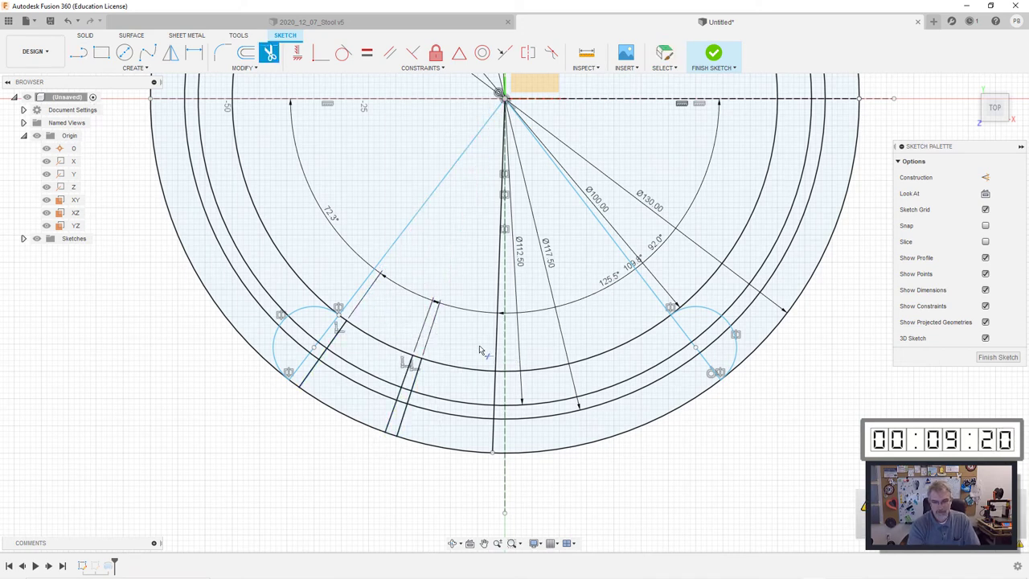
pyautogui.click(506, 354)
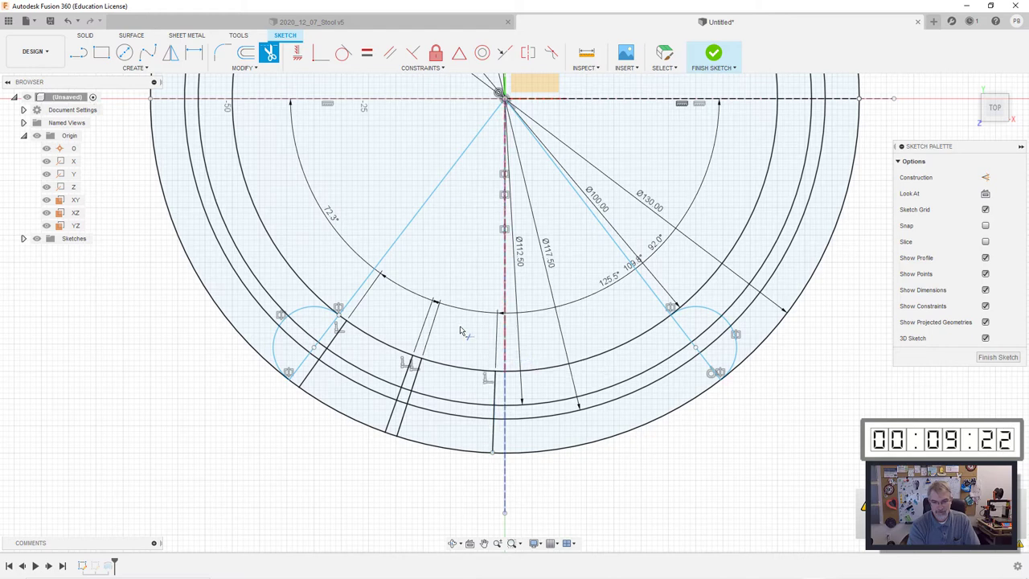
pyautogui.press('Escape')
# Step: Mirror the three slot lines across the vertical centre line and finish the sketch
pyautogui.press('s')
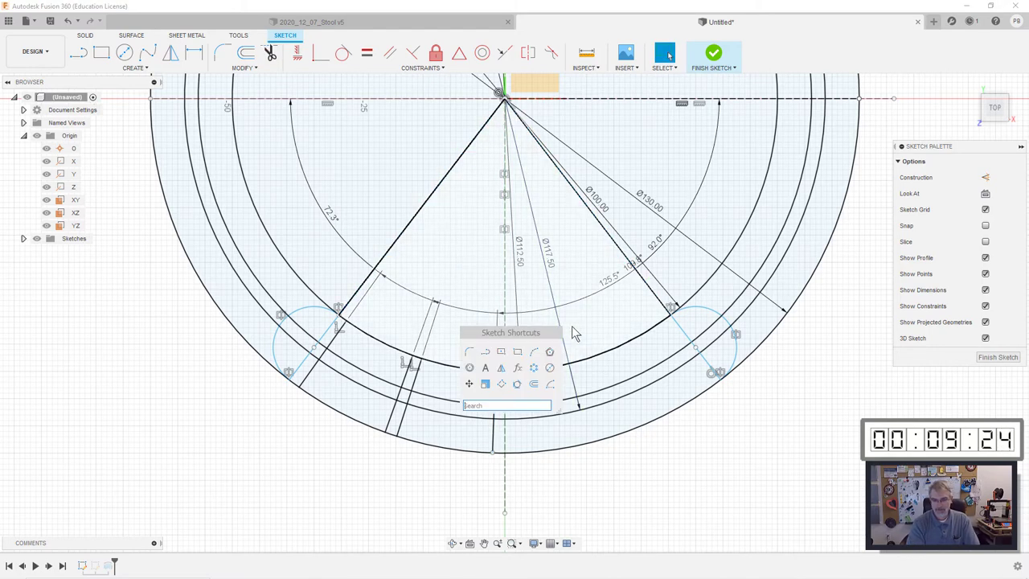
pyautogui.click(502, 368)
pyautogui.click(504, 346)
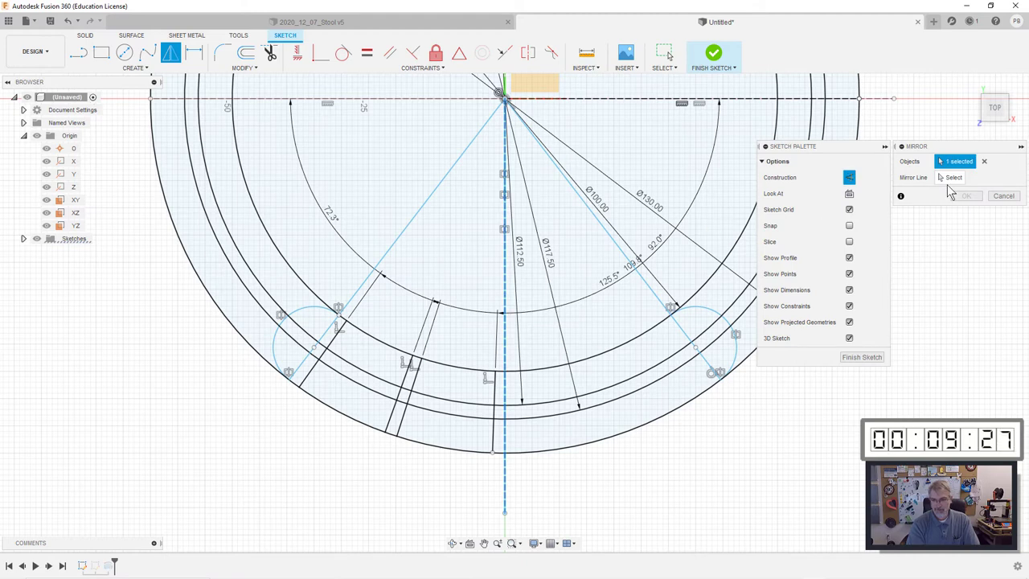
pyautogui.click(983, 160)
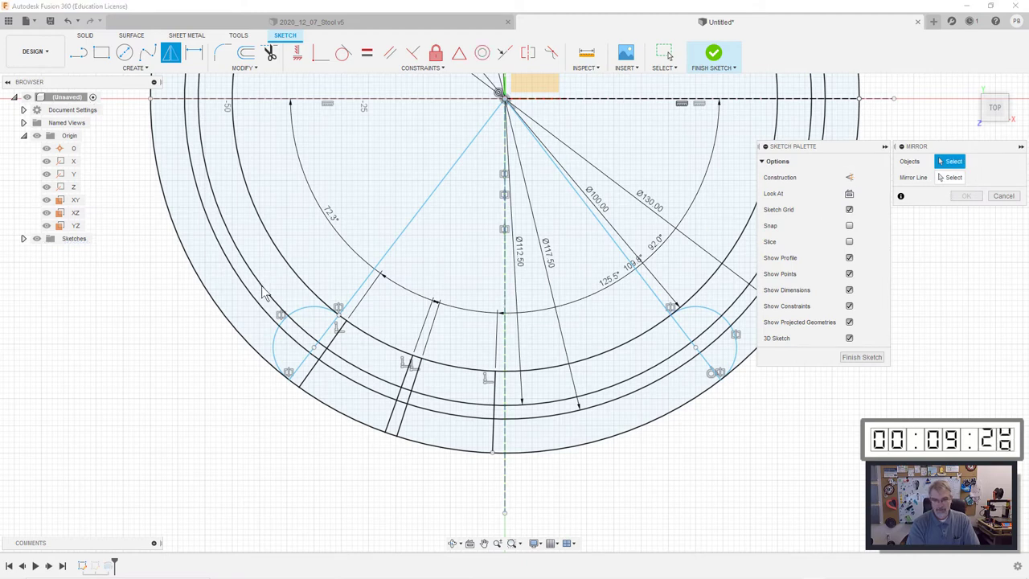
pyautogui.click(333, 339)
pyautogui.click(412, 384)
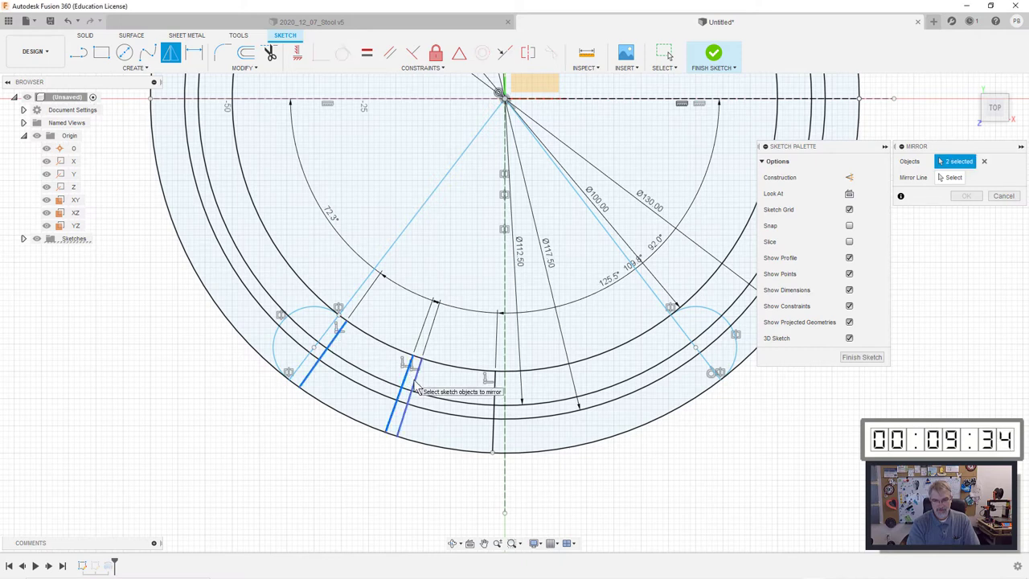
pyautogui.click(494, 408)
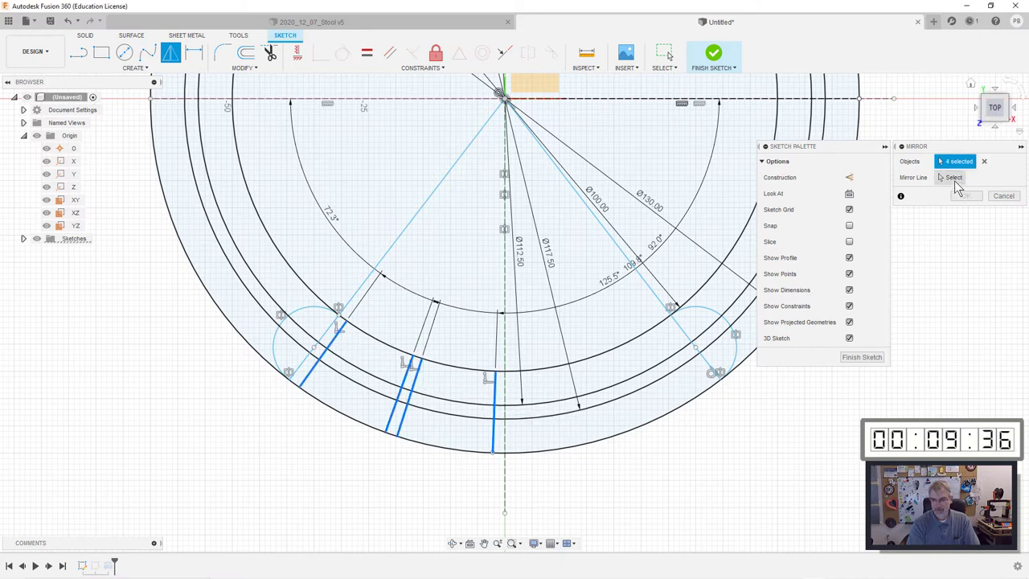
pyautogui.click(954, 178)
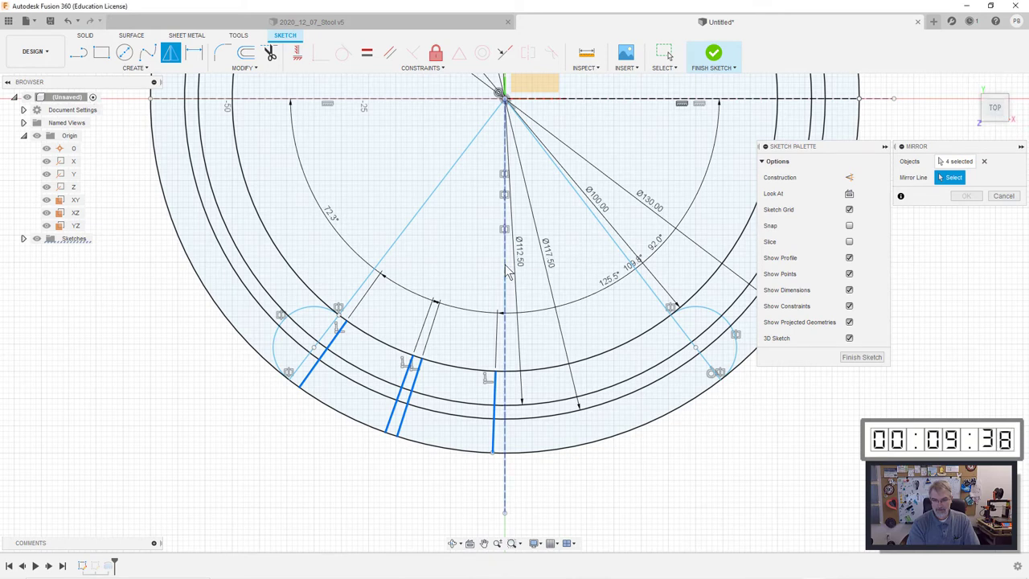
pyautogui.click(505, 271)
pyautogui.click(958, 195)
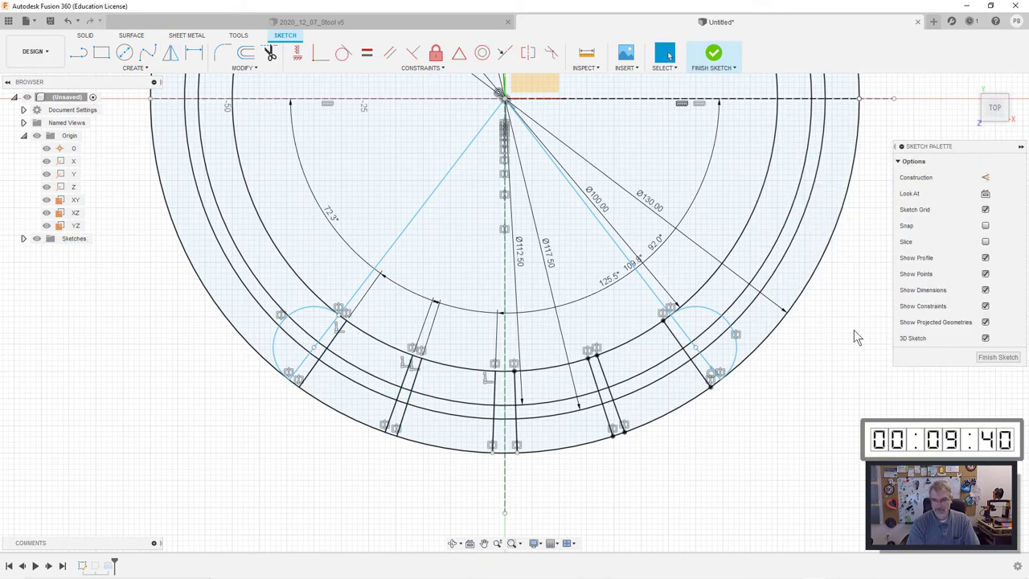
pyautogui.click(996, 356)
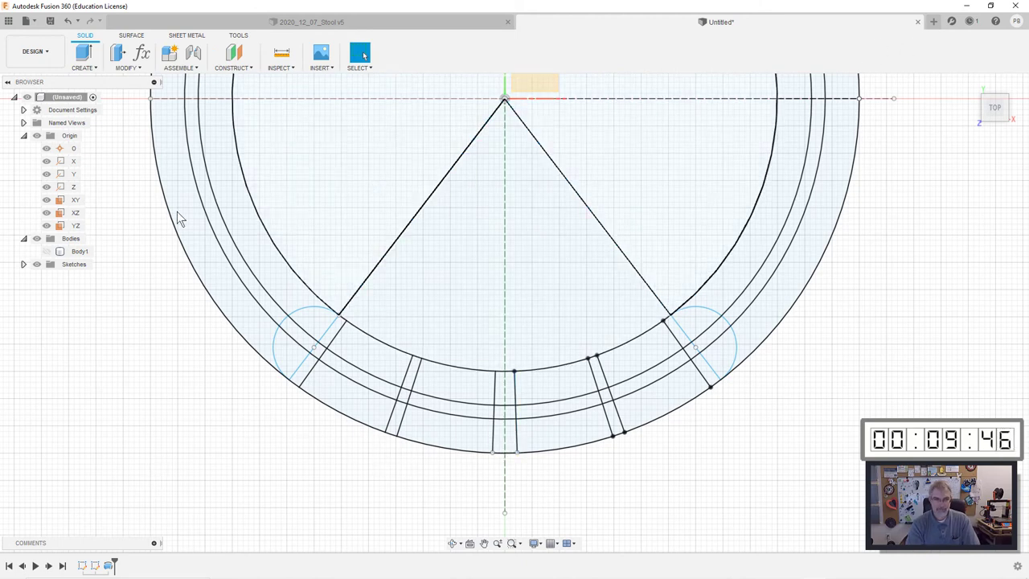
# Step: Return to the home view with Body1 hidden
pyautogui.click(47, 251)
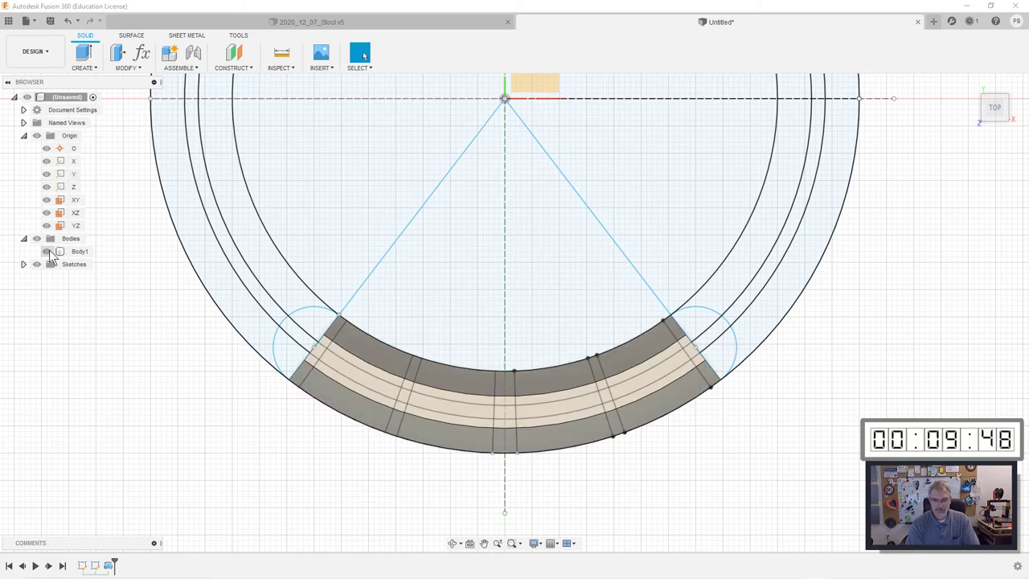
pyautogui.click(973, 90)
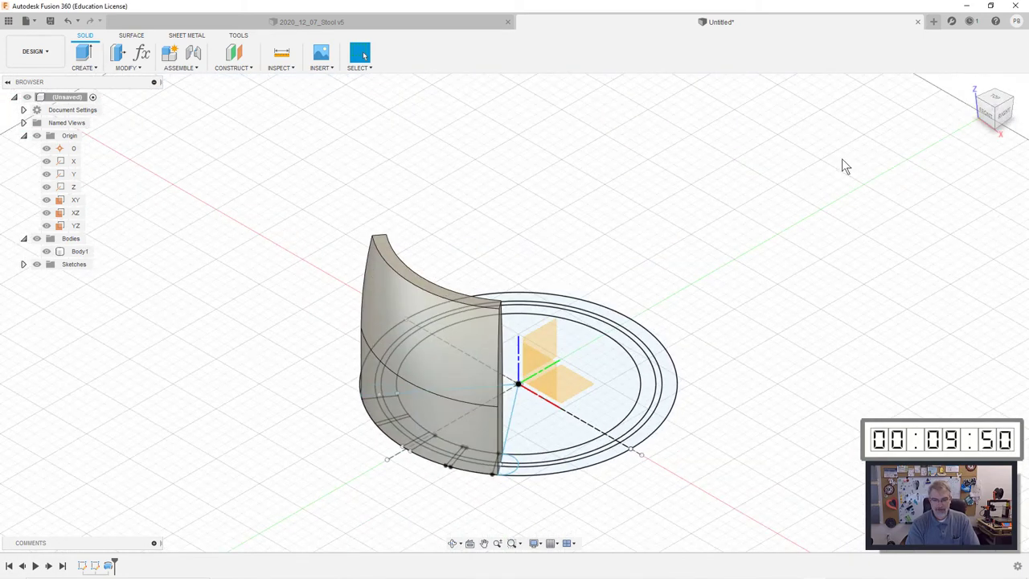
pyautogui.click(47, 252)
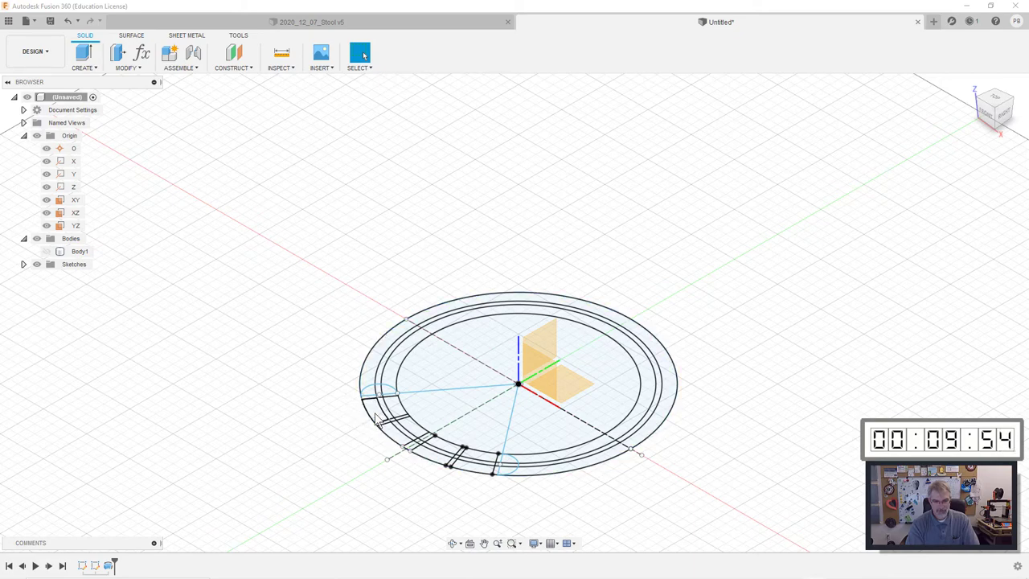
pyautogui.scroll(4, 373, 419)
# Step: Start extruding the ring profiles, then cancel the extrusion
pyautogui.press('e')
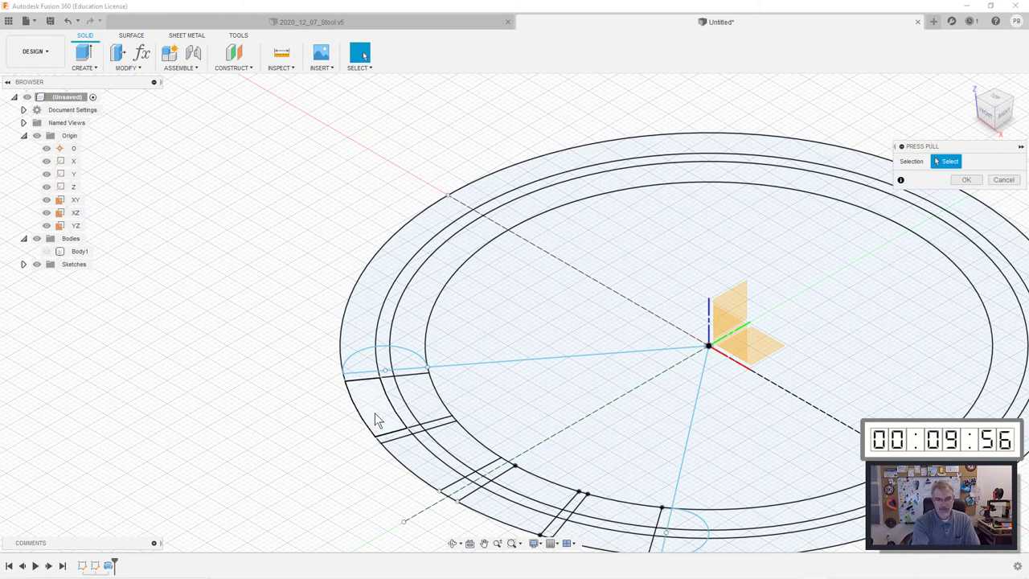
pyautogui.click(375, 414)
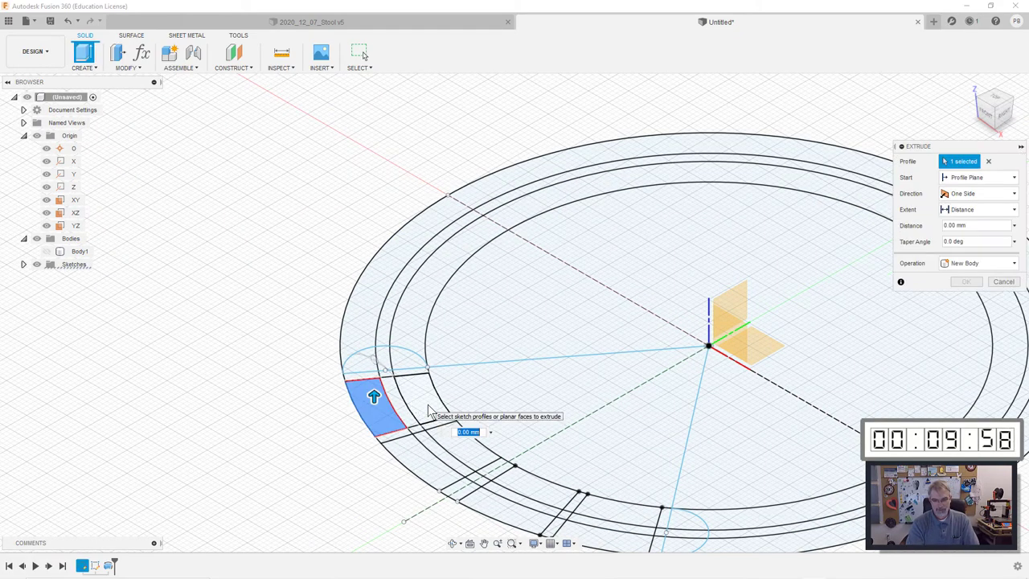
pyautogui.click(417, 398)
pyautogui.click(450, 451)
pyautogui.click(453, 440)
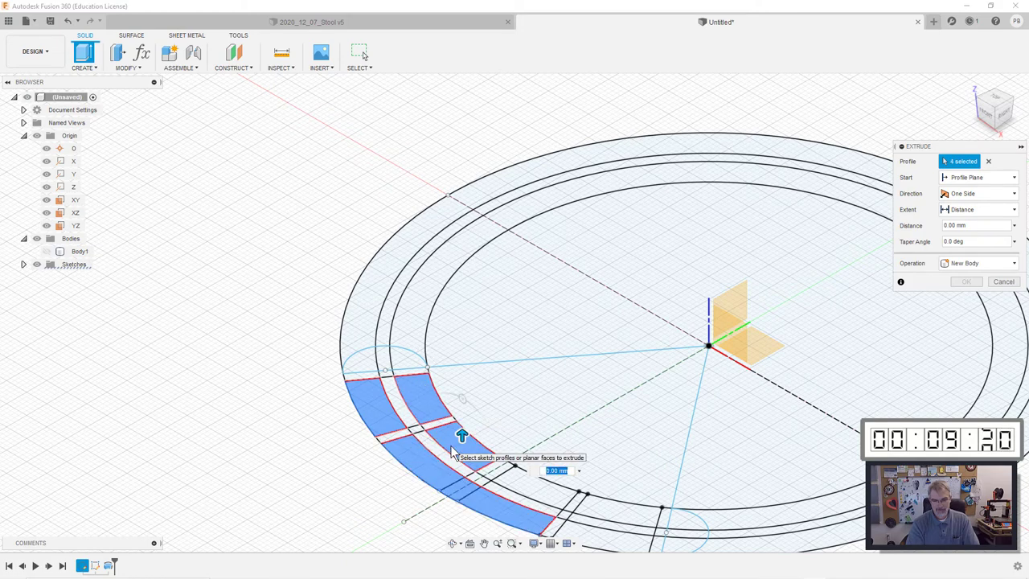
pyautogui.scroll(3, 452, 454)
pyautogui.moveTo(466, 430); pyautogui.dragTo(471, 230, button='middle')
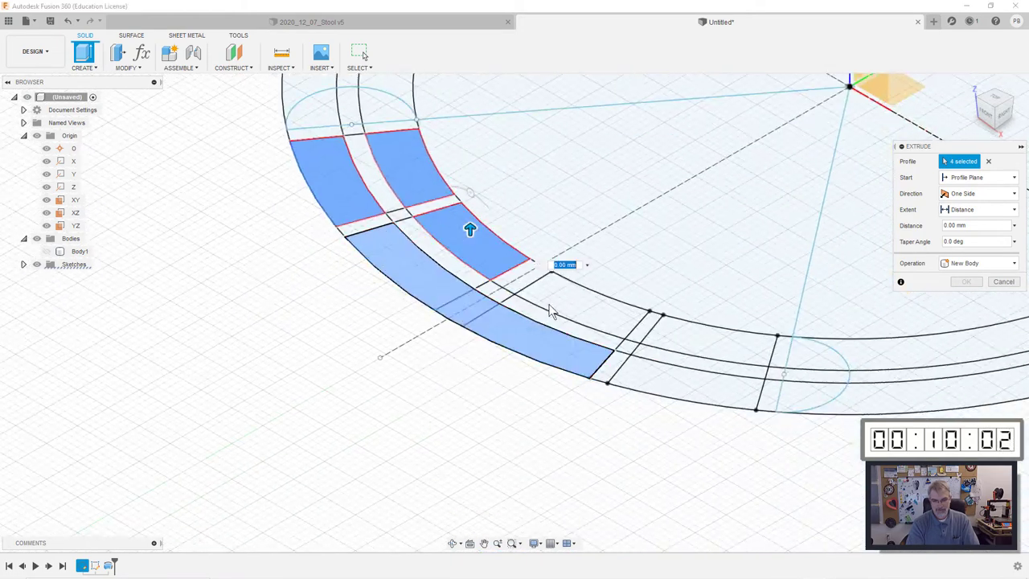
pyautogui.click(554, 310)
pyautogui.click(661, 372)
pyautogui.click(684, 357)
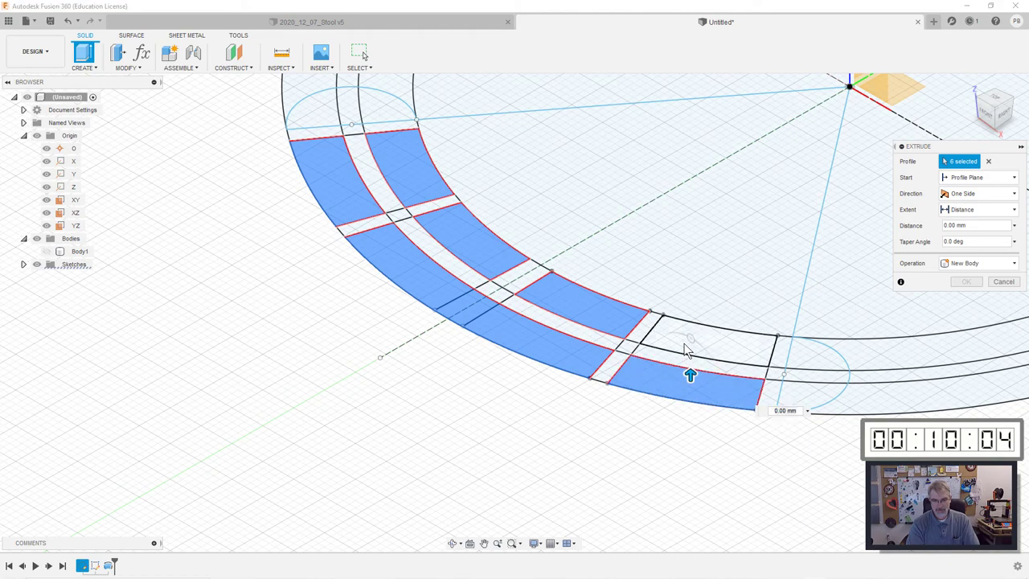
pyautogui.scroll(5, 484, 323)
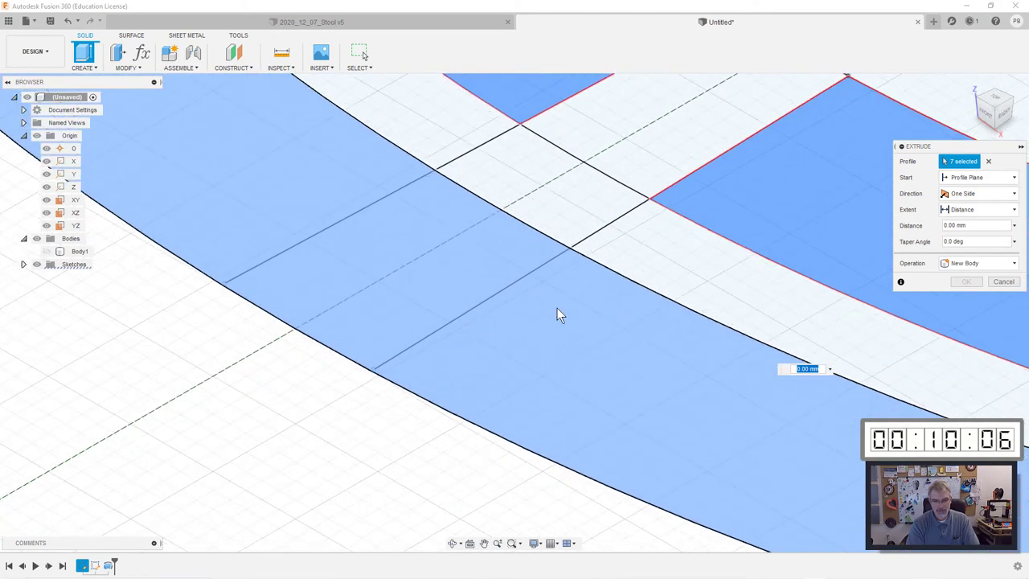
pyautogui.scroll(2, 555, 314)
pyautogui.click(1003, 282)
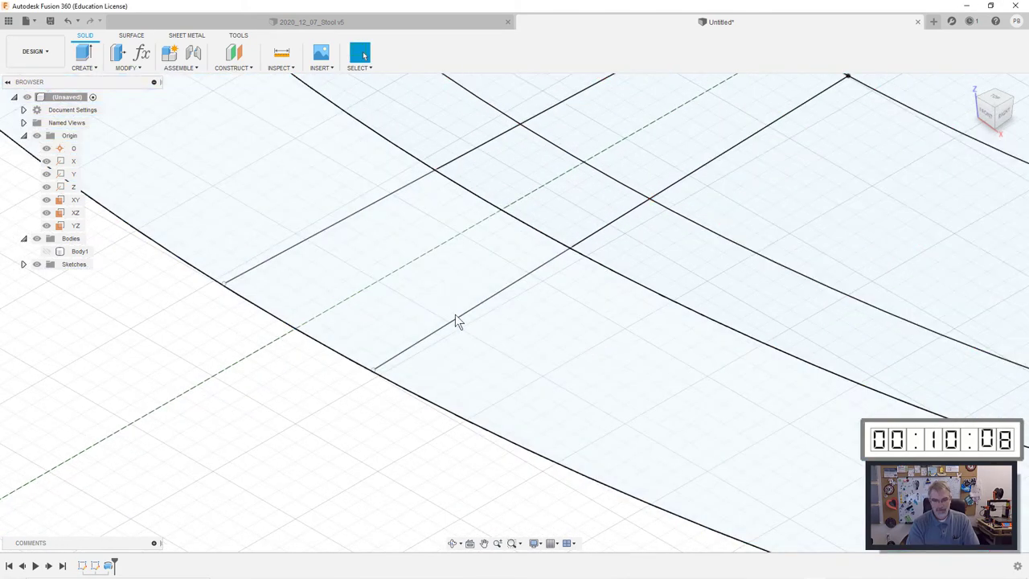
# Step: Browse the Modify commands, then select the sketch feature in the timeline
pyautogui.click(455, 320)
pyautogui.click(129, 67)
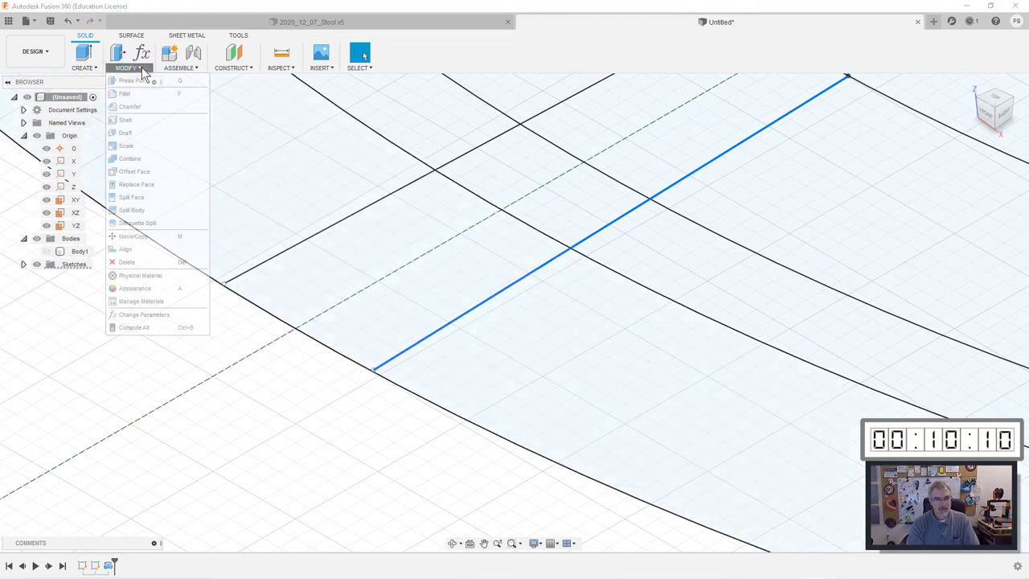
pyautogui.click(193, 69)
pyautogui.click(522, 241)
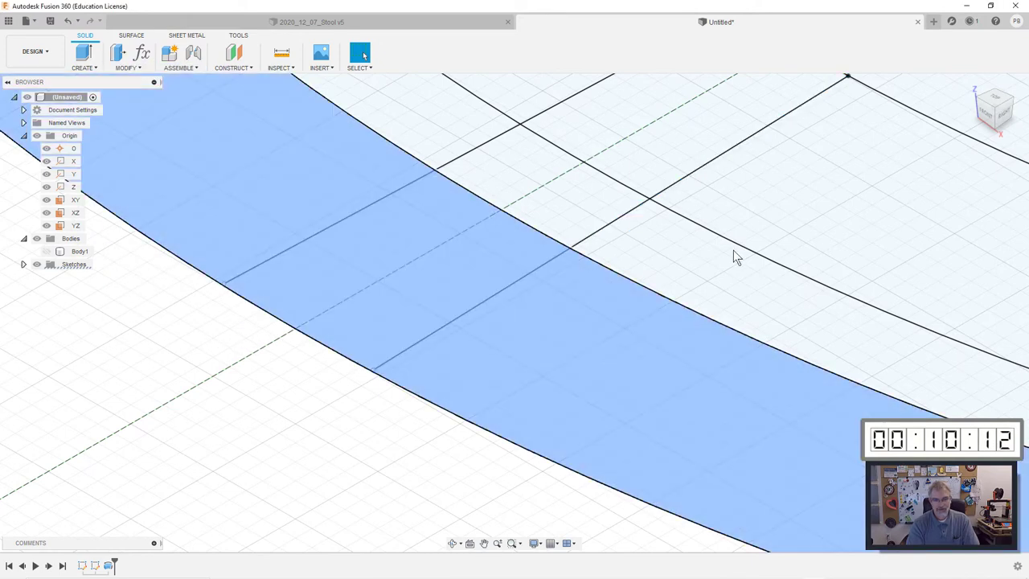
pyautogui.rightClick(83, 566)
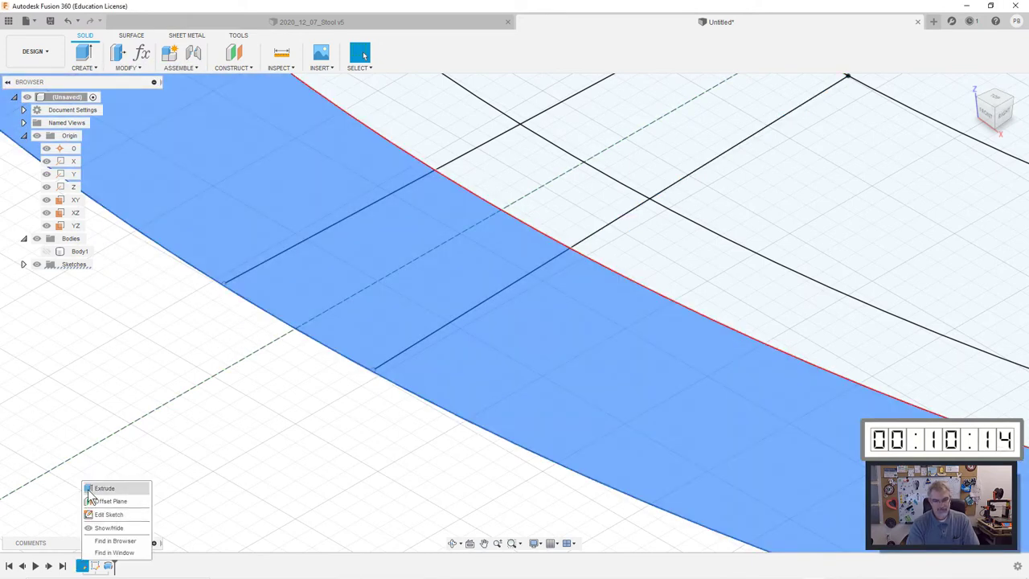
pyautogui.click(421, 483)
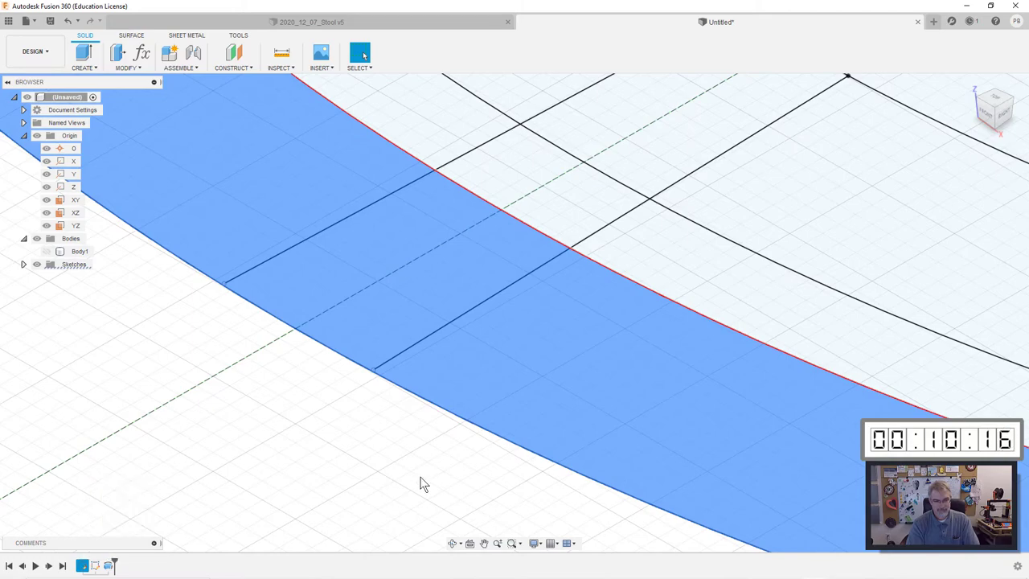
pyautogui.scroll(-3, 789, 242)
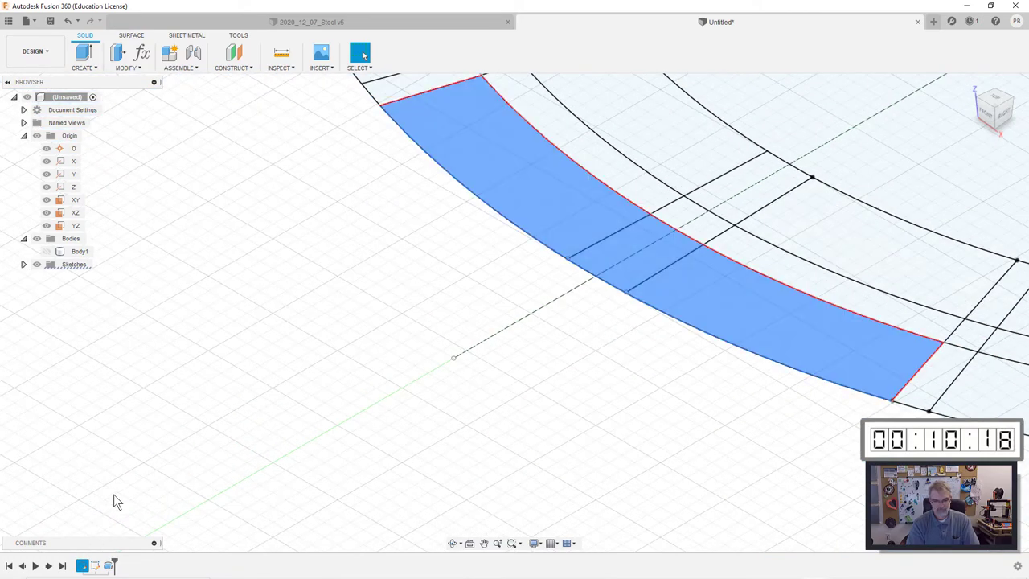
pyautogui.click(82, 566)
# Step: Reopen the base sketch, convert the vertical slot line to construction geometry, and finish
pyautogui.rightClick(83, 566)
pyautogui.click(110, 457)
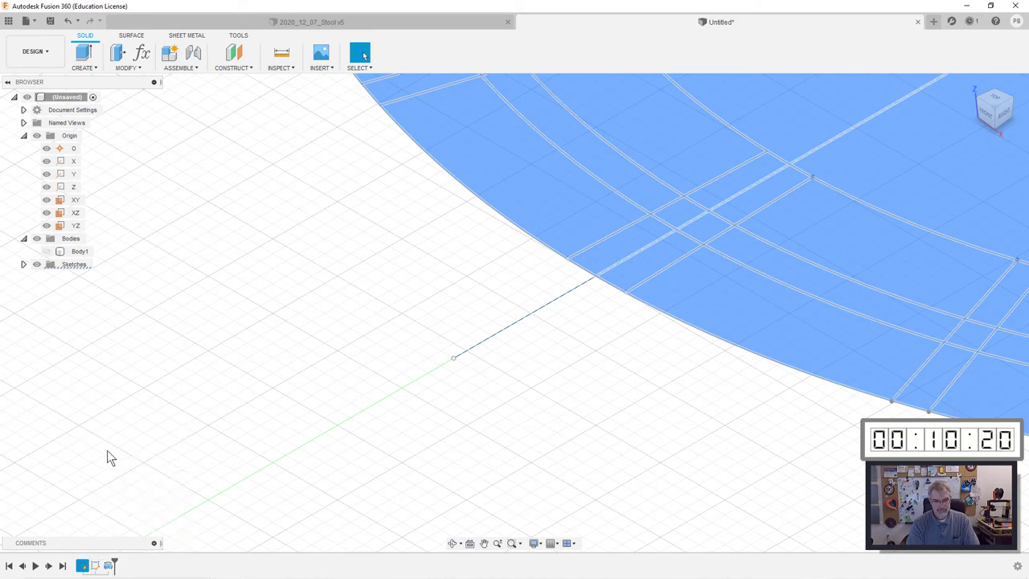
pyautogui.click(695, 290)
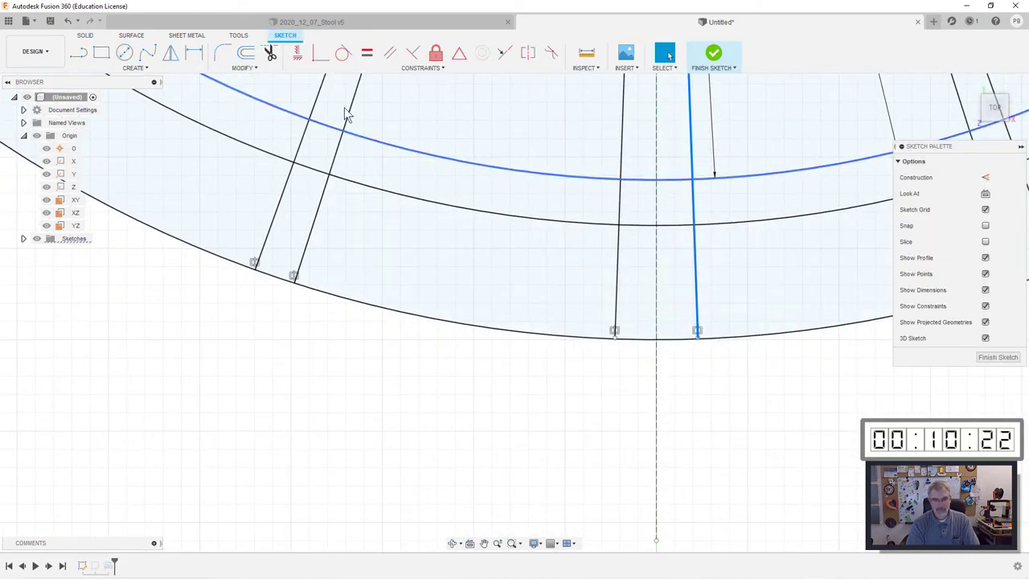
pyautogui.click(245, 67)
pyautogui.click(233, 115)
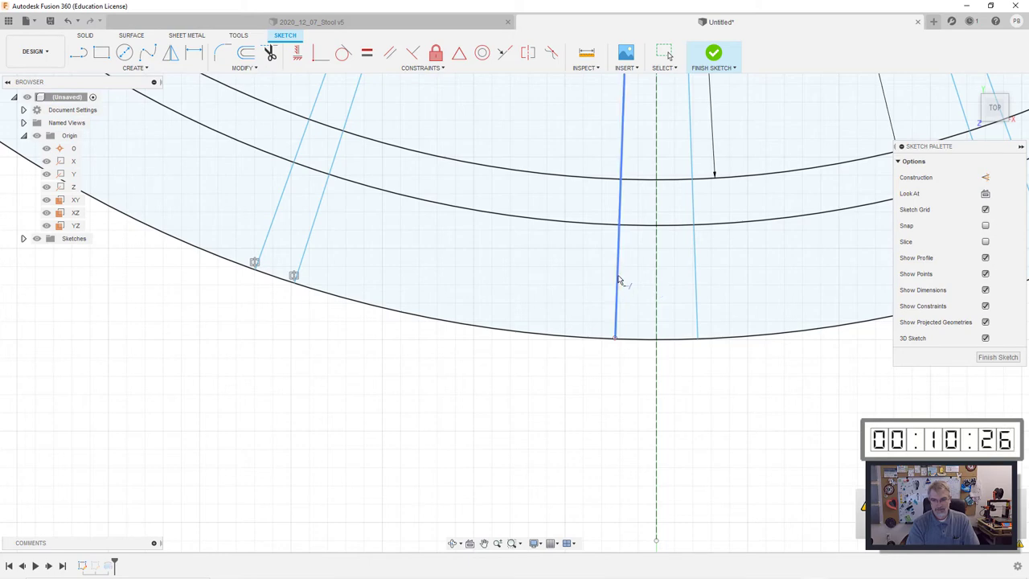
pyautogui.click(999, 356)
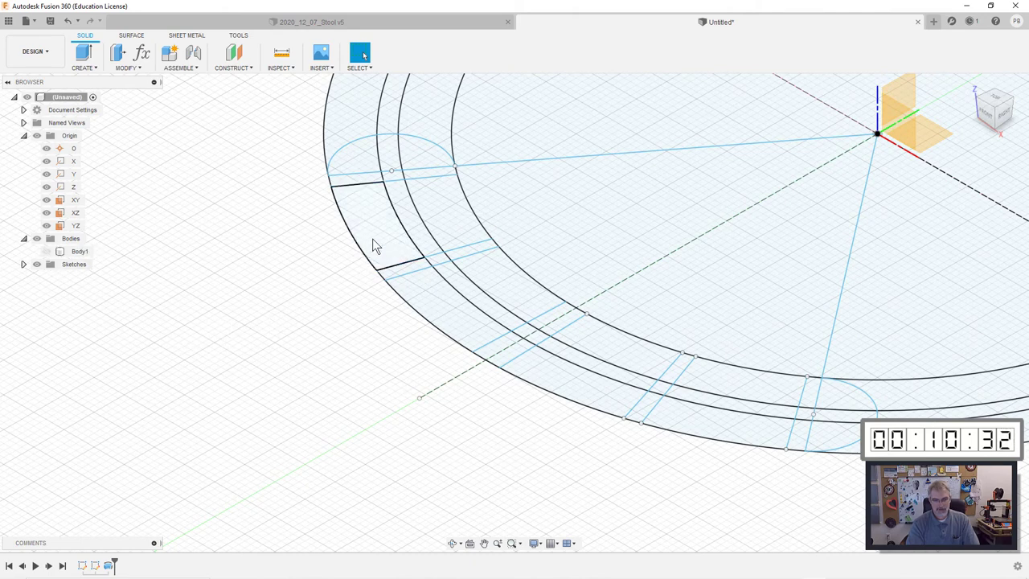
# Step: Select the eight ring-segment profiles
pyautogui.click(374, 238)
pyautogui.click(447, 242)
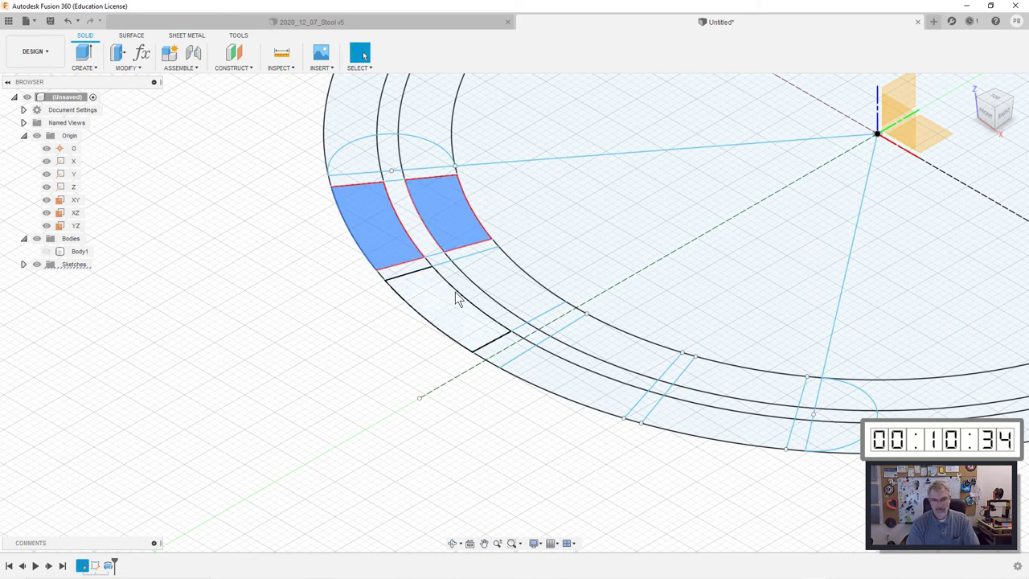
pyautogui.click(455, 294)
pyautogui.click(494, 287)
pyautogui.click(551, 378)
pyautogui.click(616, 355)
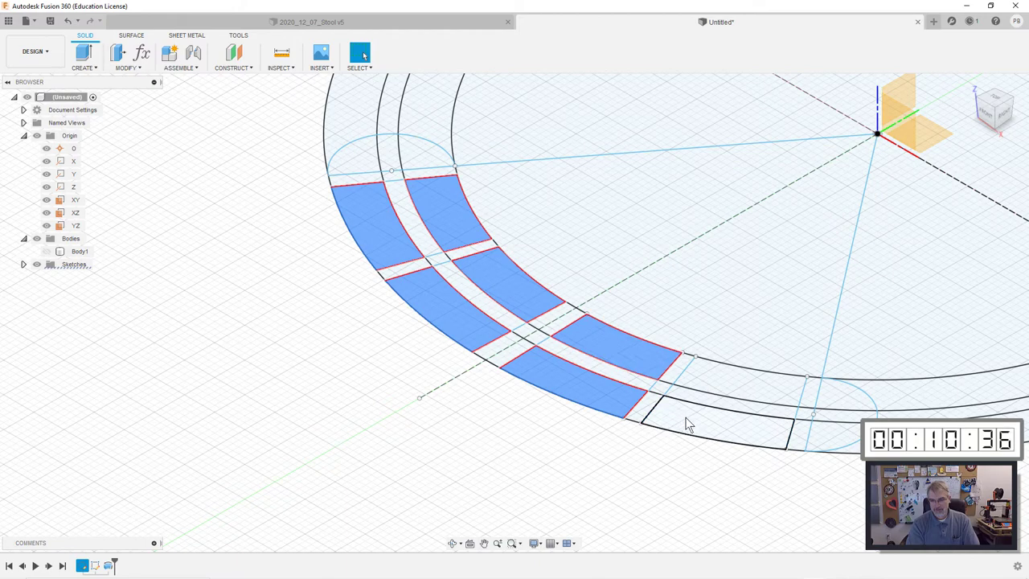
pyautogui.click(684, 422)
pyautogui.click(723, 391)
# Step: Cut-extrude the selected profiles 83 mm up through the shown Body1 wall
pyautogui.press('e')
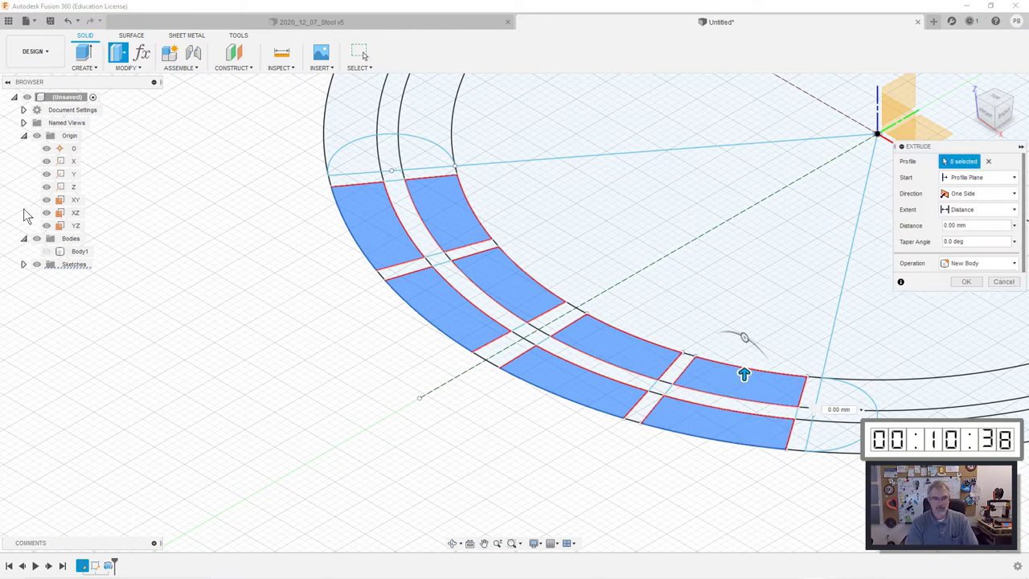
pyautogui.click(46, 251)
pyautogui.scroll(-3, 340, 372)
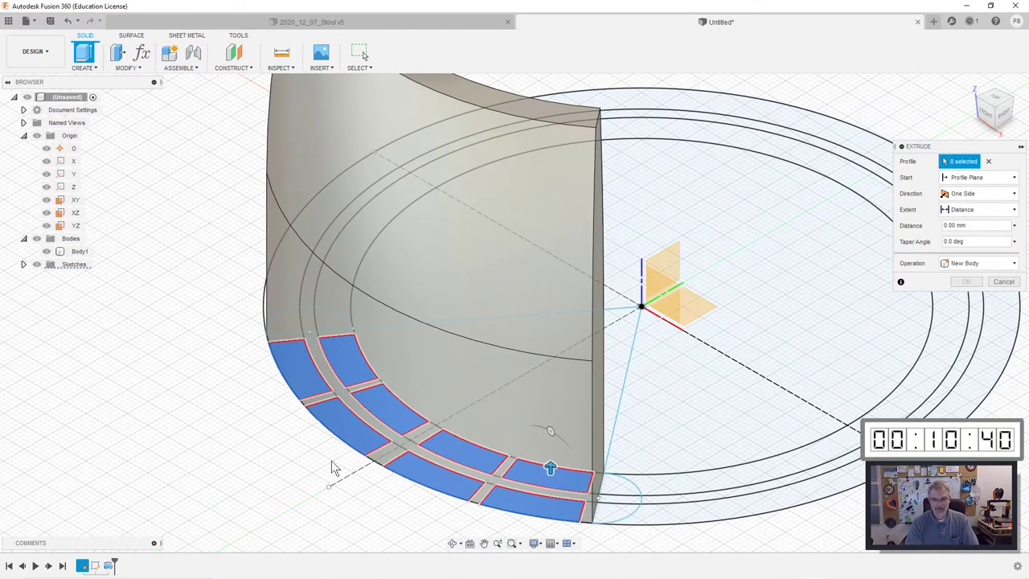
pyautogui.moveTo(550, 466); pyautogui.dragTo(565, 54)
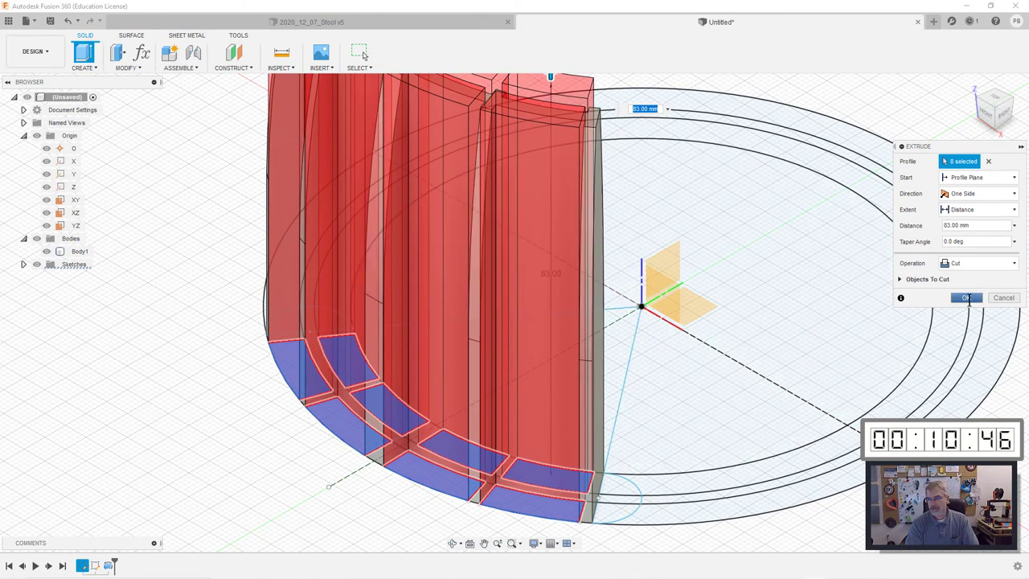
pyautogui.click(967, 298)
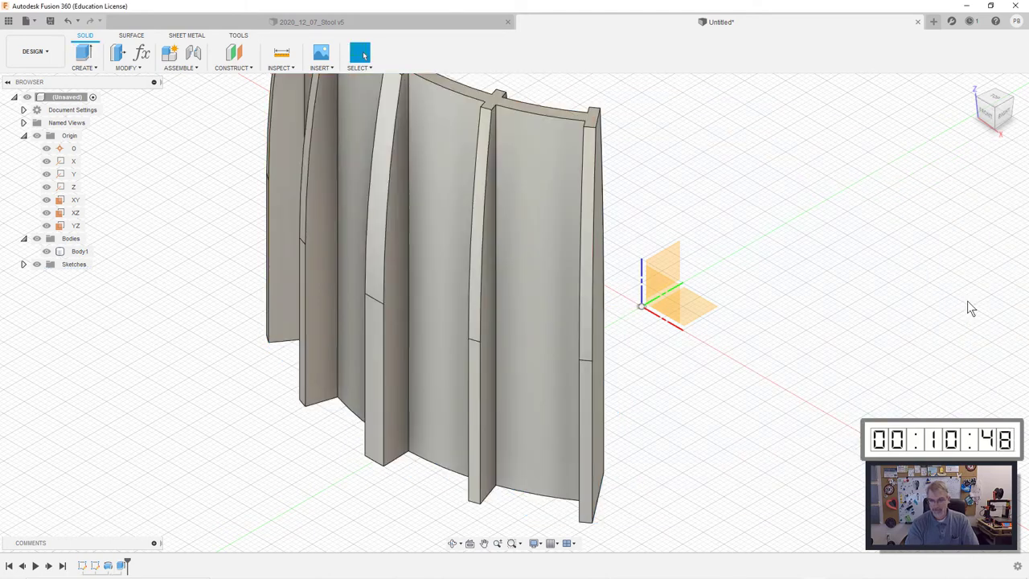
pyautogui.keyDown('shift'); pyautogui.moveTo(856, 341); pyautogui.dragTo(815, 367, button='middle'); pyautogui.keyUp('shift')
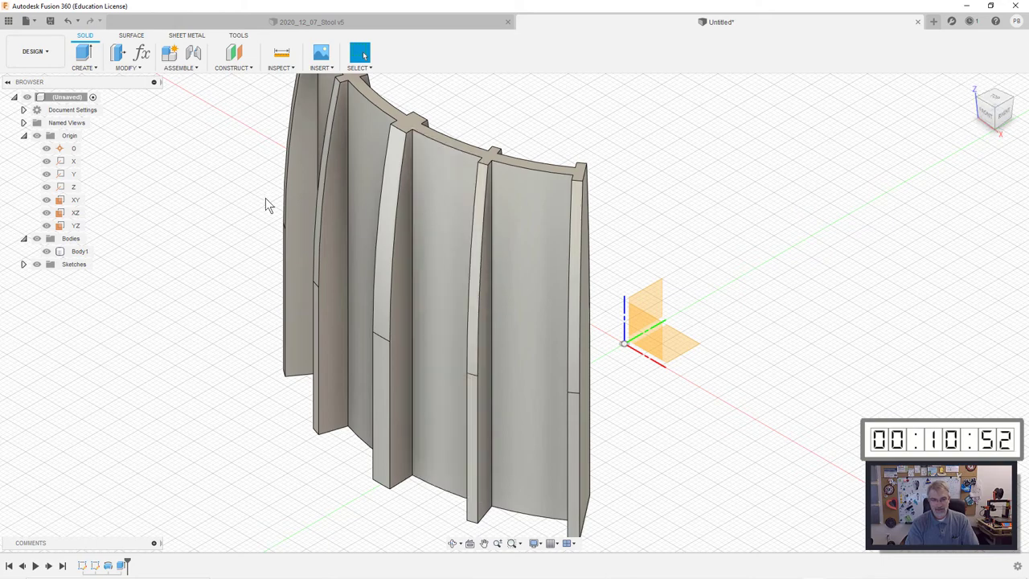
# Step: Show Sketch1, hide the wall body, and zoom in on the band's rounded end
pyautogui.click(23, 264)
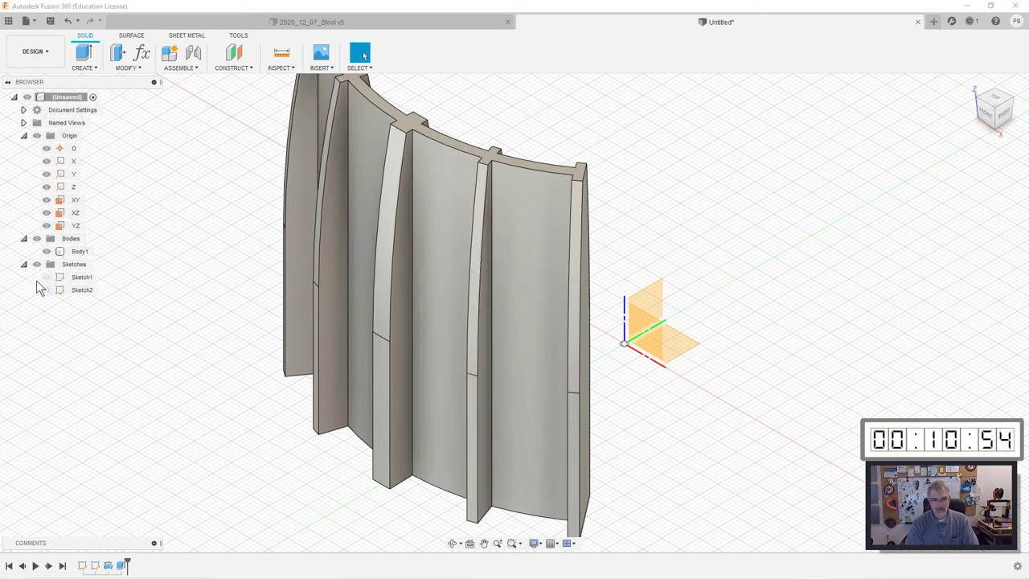
pyautogui.click(45, 276)
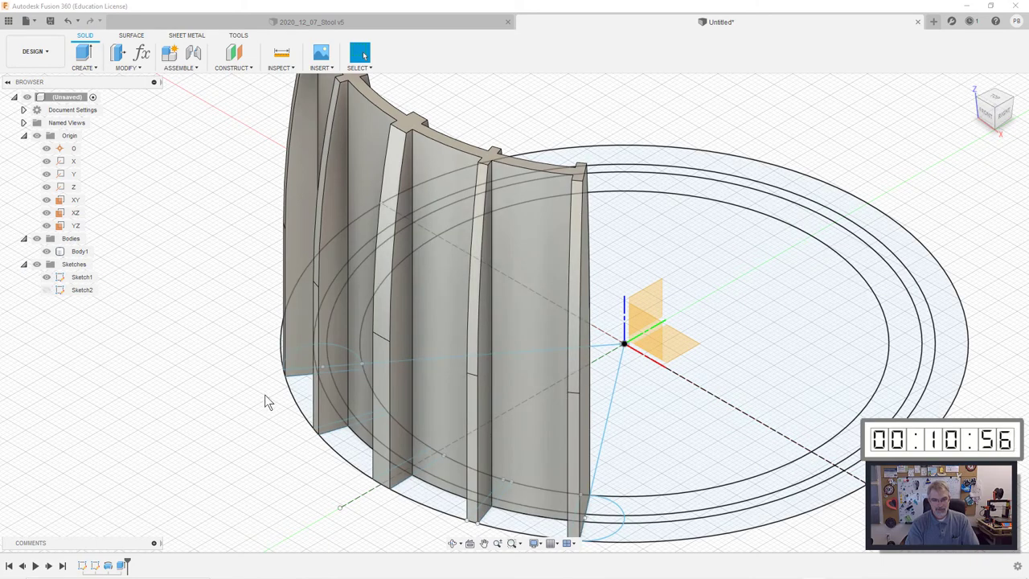
pyautogui.click(47, 251)
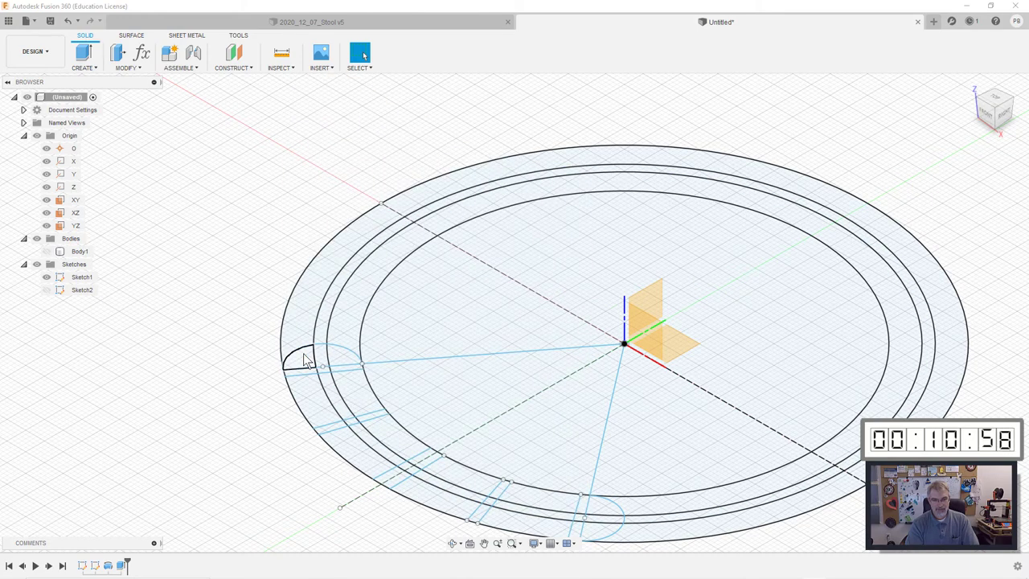
pyautogui.scroll(3, 301, 346)
pyautogui.moveTo(298, 333); pyautogui.dragTo(285, 229, button='middle')
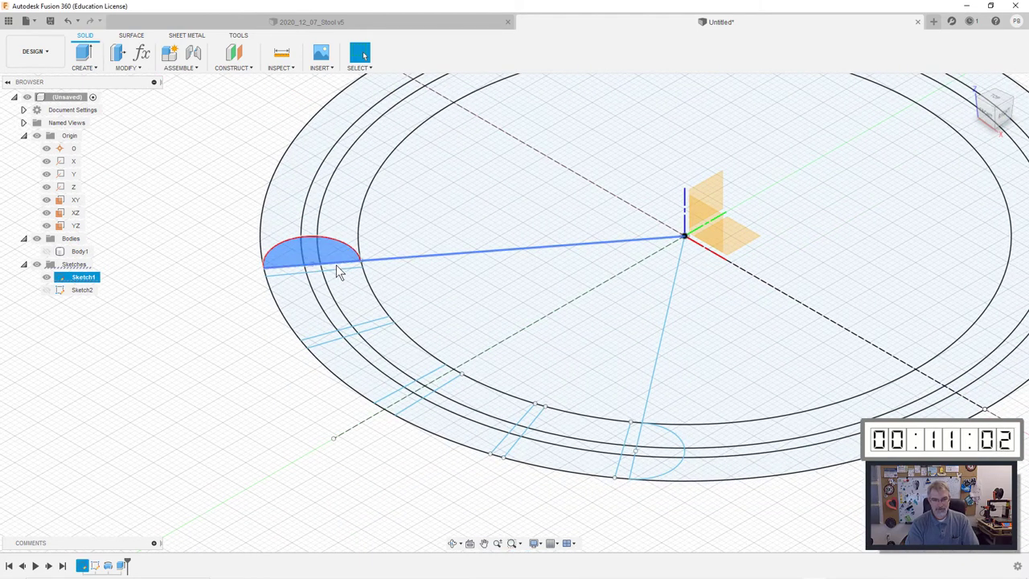
pyautogui.scroll(3, 336, 269)
pyautogui.scroll(1, 336, 271)
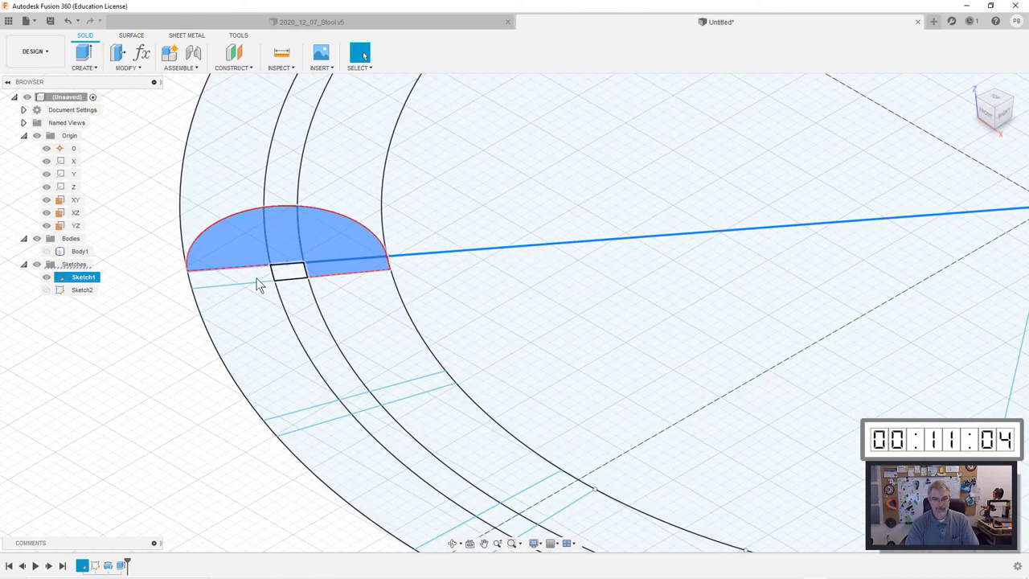
# Step: Select the band regions along the first part of the curved band
pyautogui.click(267, 338)
pyautogui.click(310, 340)
pyautogui.click(413, 367)
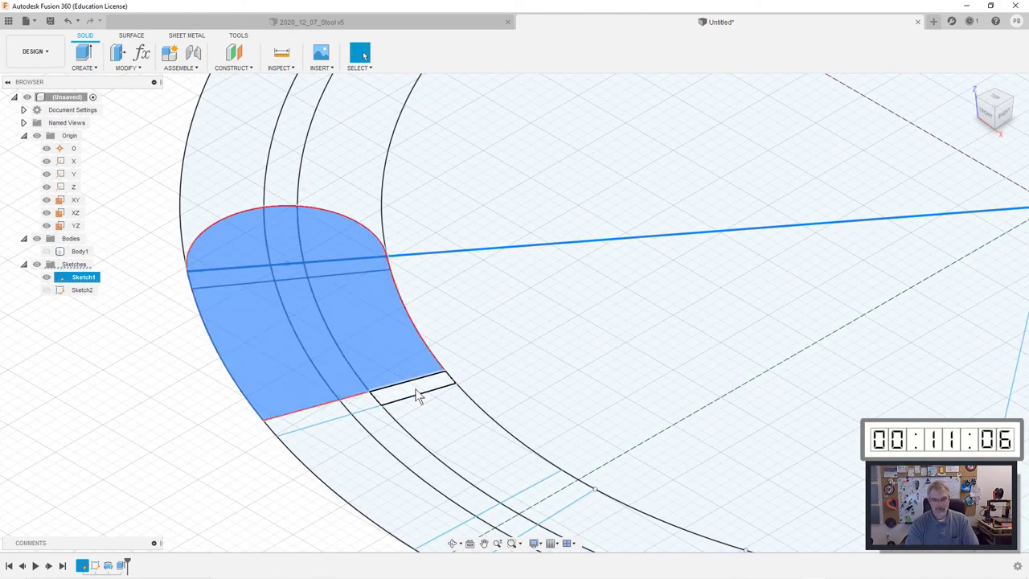
pyautogui.click(338, 418)
pyautogui.click(344, 447)
pyautogui.click(391, 448)
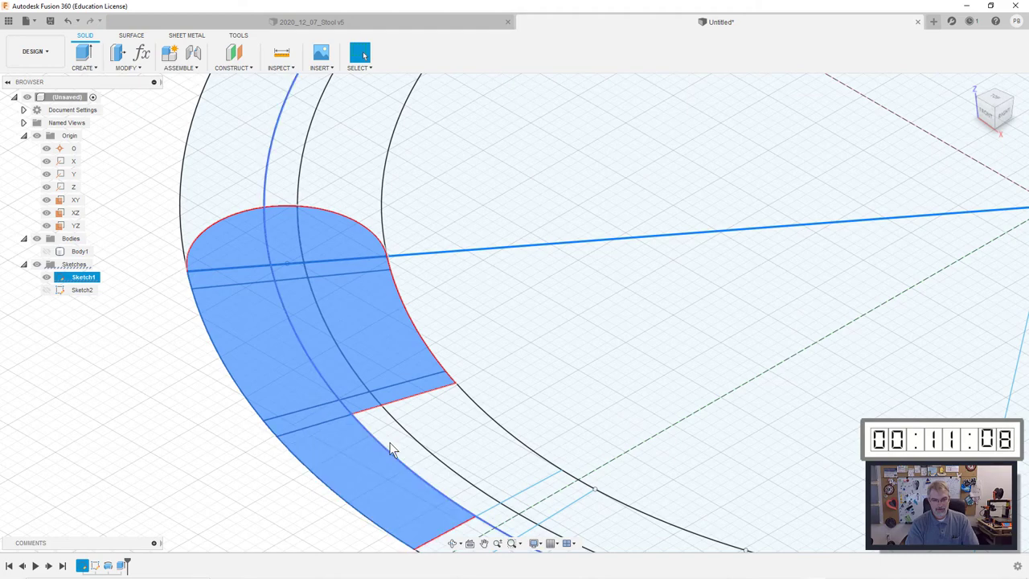
pyautogui.scroll(-3, 447, 383)
pyautogui.scroll(4, 431, 284)
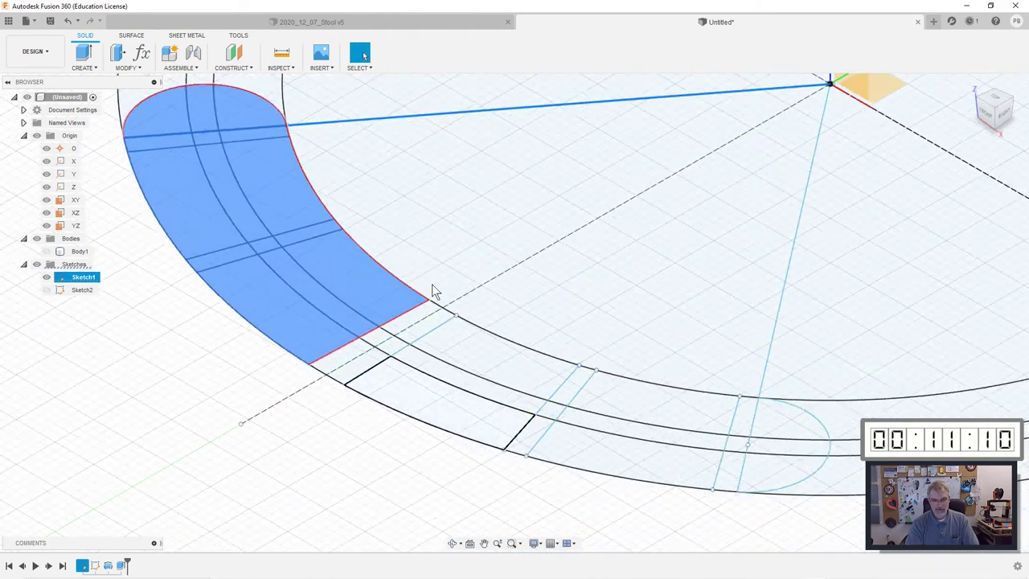
pyautogui.click(370, 366)
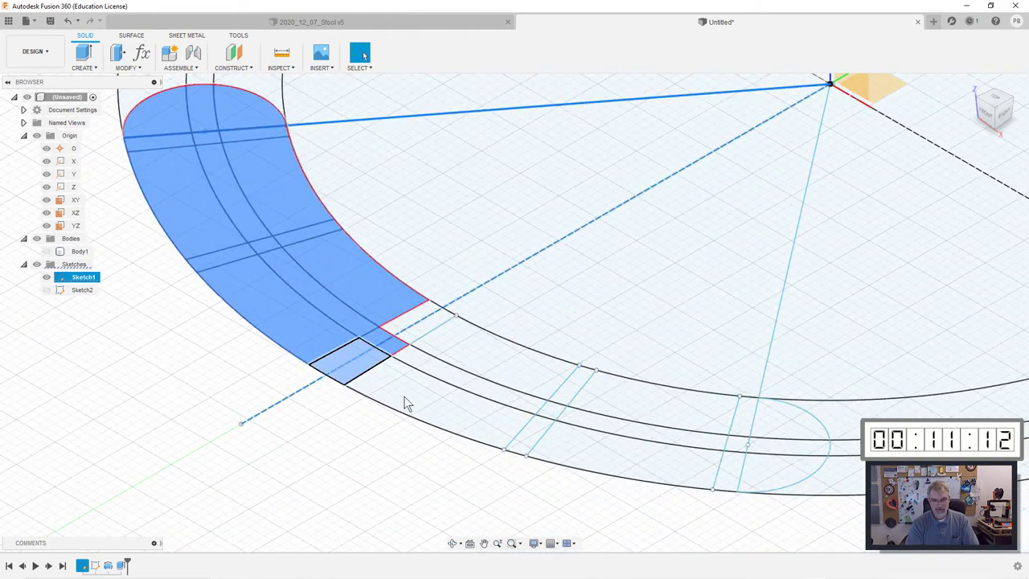
pyautogui.click(408, 399)
pyautogui.click(443, 363)
pyautogui.click(452, 356)
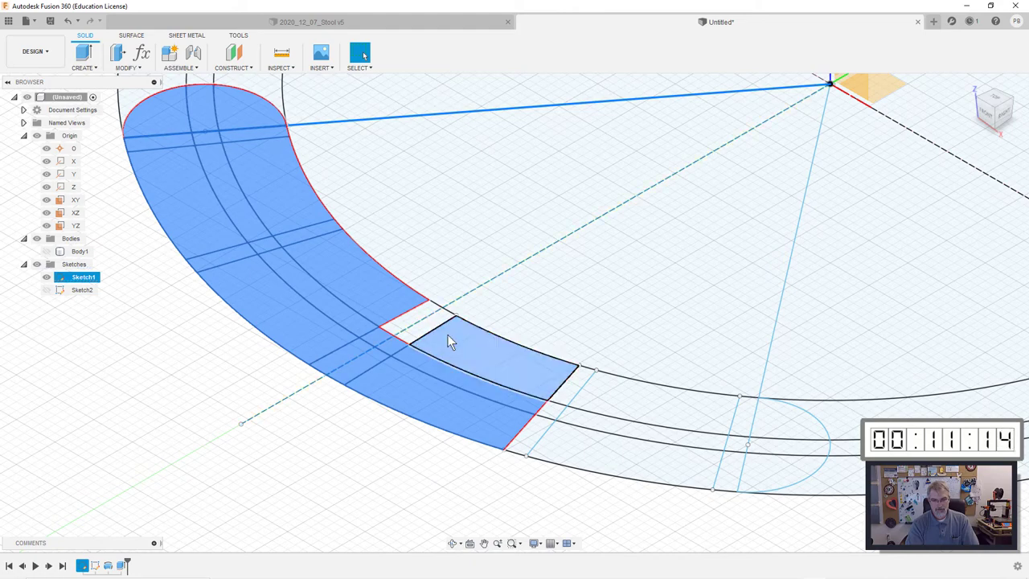
pyautogui.scroll(5, 434, 337)
pyautogui.scroll(-2, 434, 337)
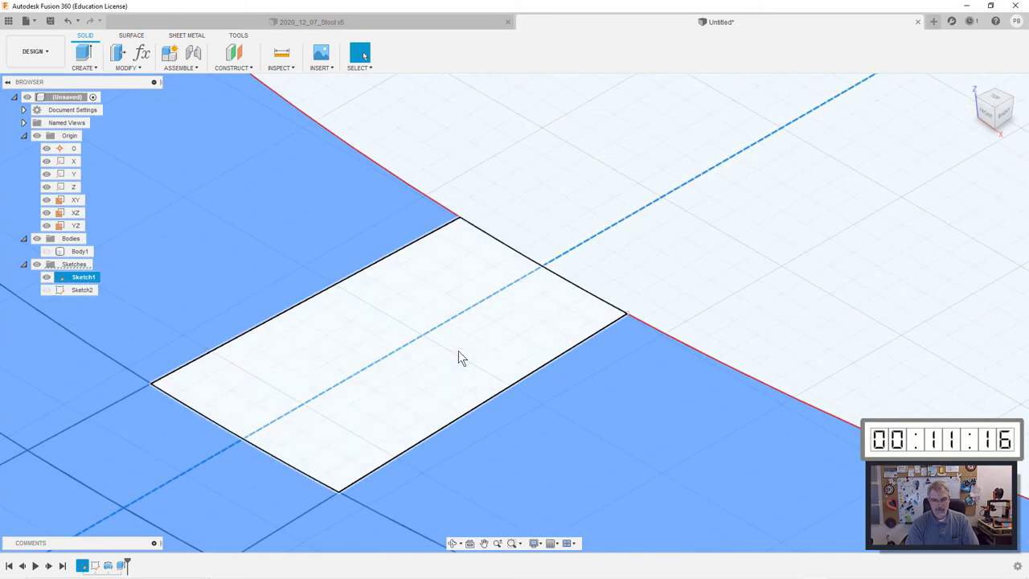
# Step: Add the small rectangles, remaining segments and both rounded-end halves to the selection
pyautogui.click(458, 352)
pyautogui.scroll(-3, 458, 352)
pyautogui.scroll(3, 482, 338)
pyautogui.click(424, 258)
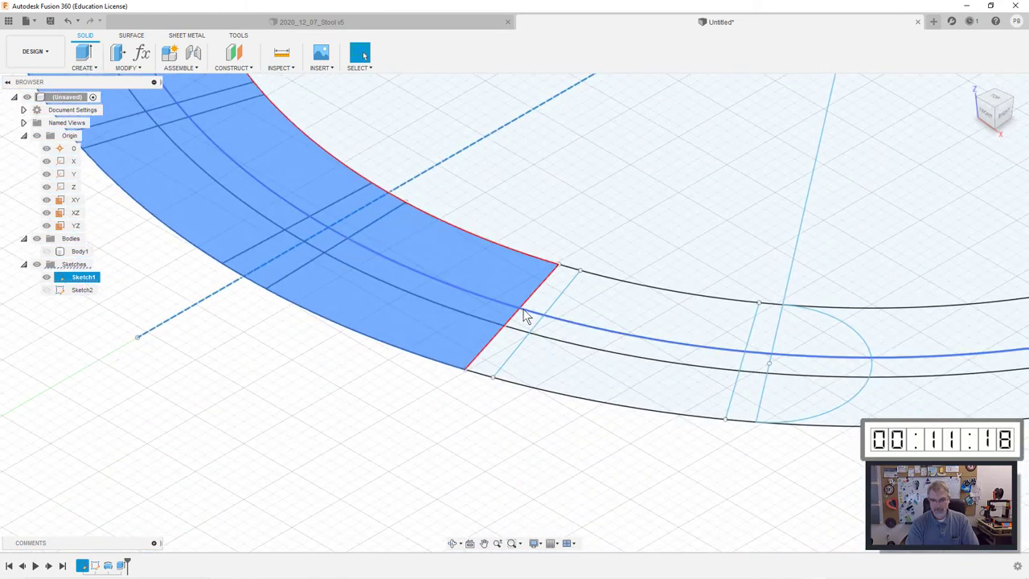
pyautogui.click(506, 357)
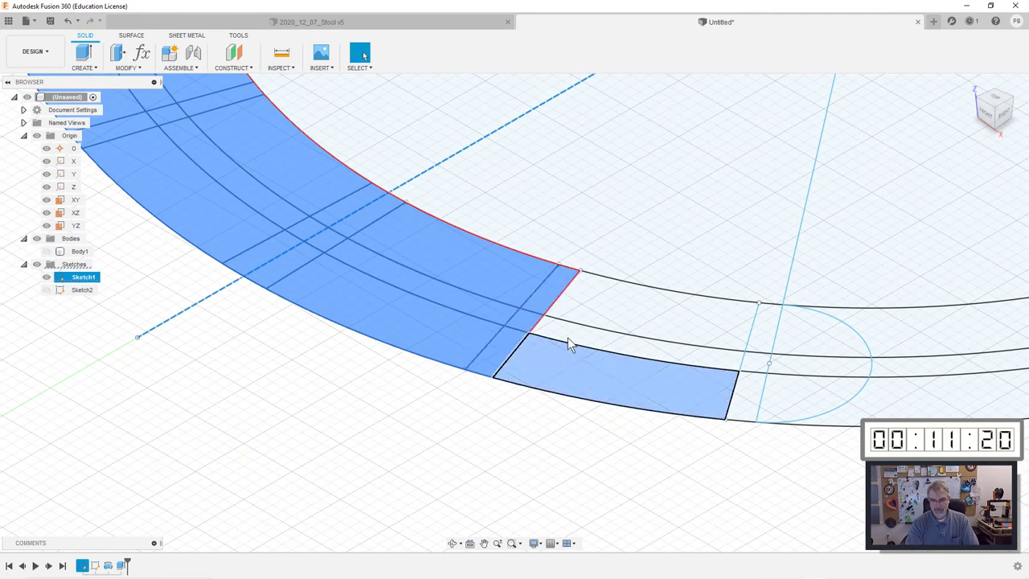
pyautogui.click(567, 337)
pyautogui.click(729, 326)
pyautogui.click(762, 340)
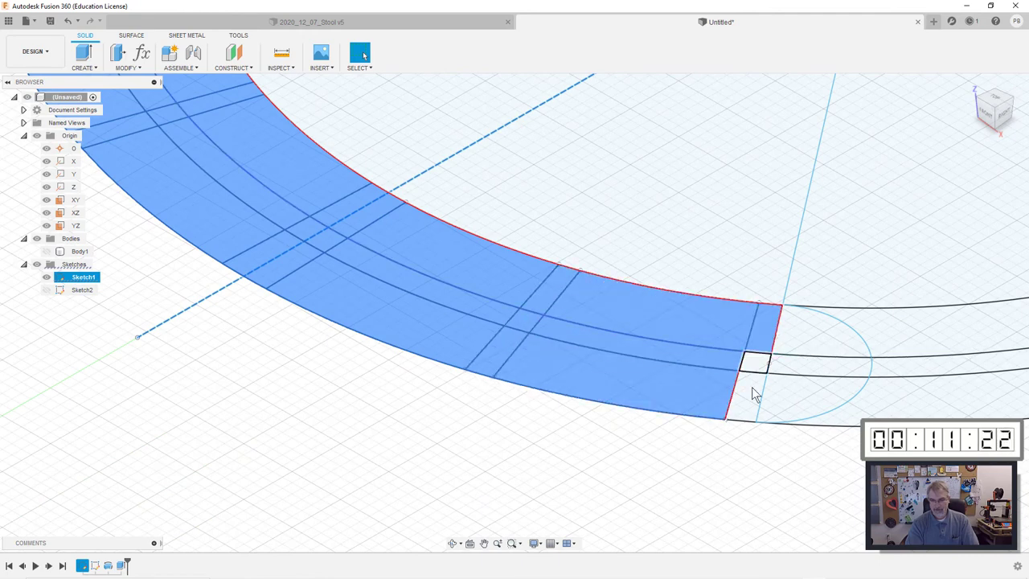
pyautogui.click(758, 391)
pyautogui.click(792, 390)
pyautogui.click(805, 363)
pyautogui.click(806, 356)
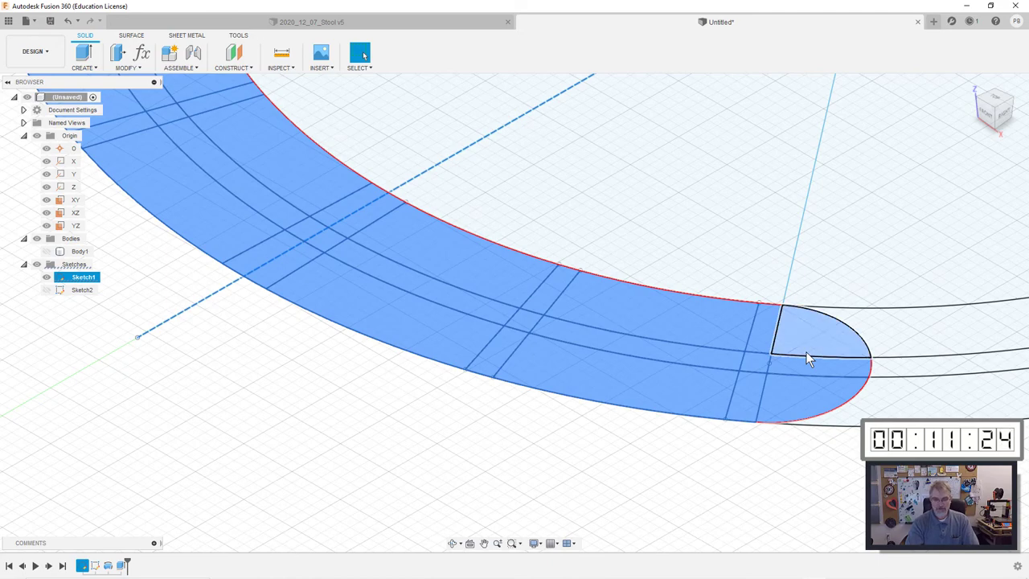
# Step: Extrude the 33 base-band profiles 5 mm as a Join onto Body1
pyautogui.press('q')
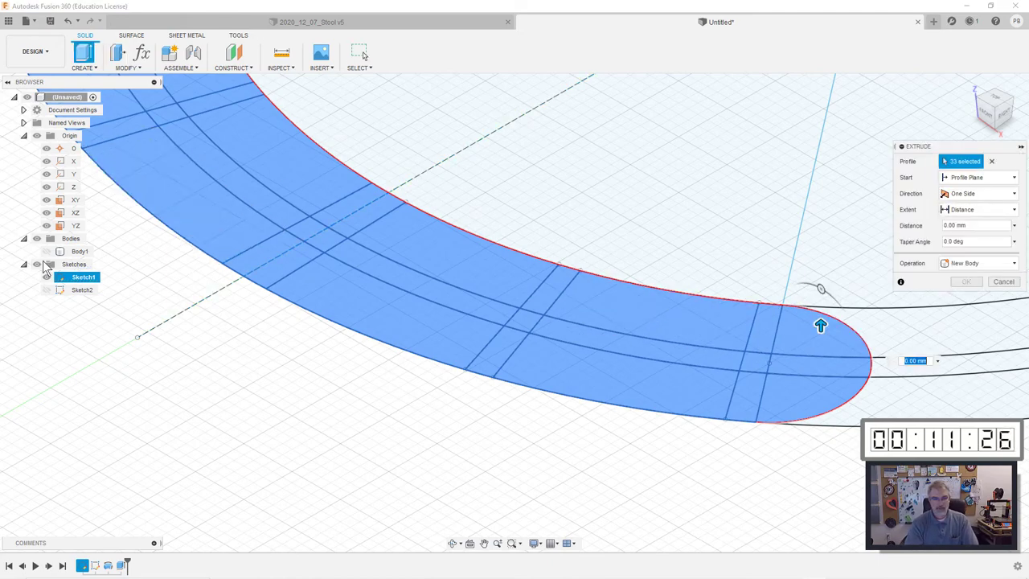
pyautogui.click(46, 251)
pyautogui.moveTo(393, 337); pyautogui.dragTo(256, 394, button='middle')
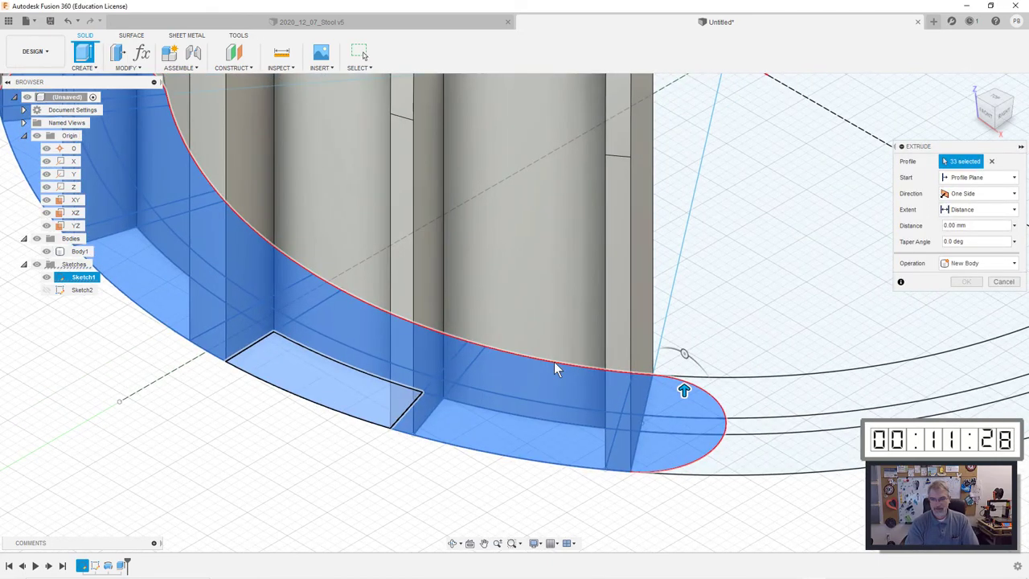
pyautogui.click(956, 226)
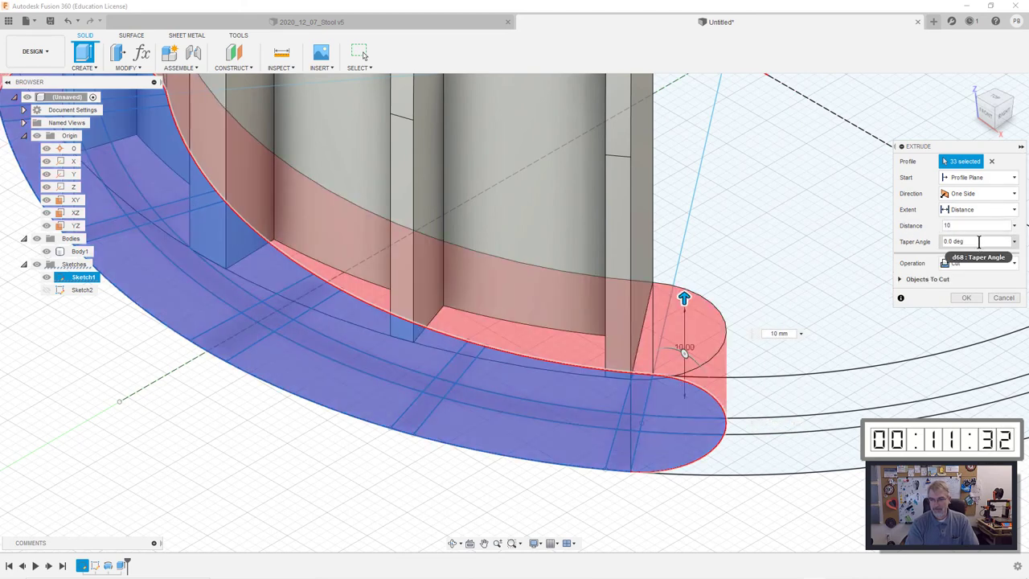
pyautogui.click(977, 262)
pyautogui.click(975, 282)
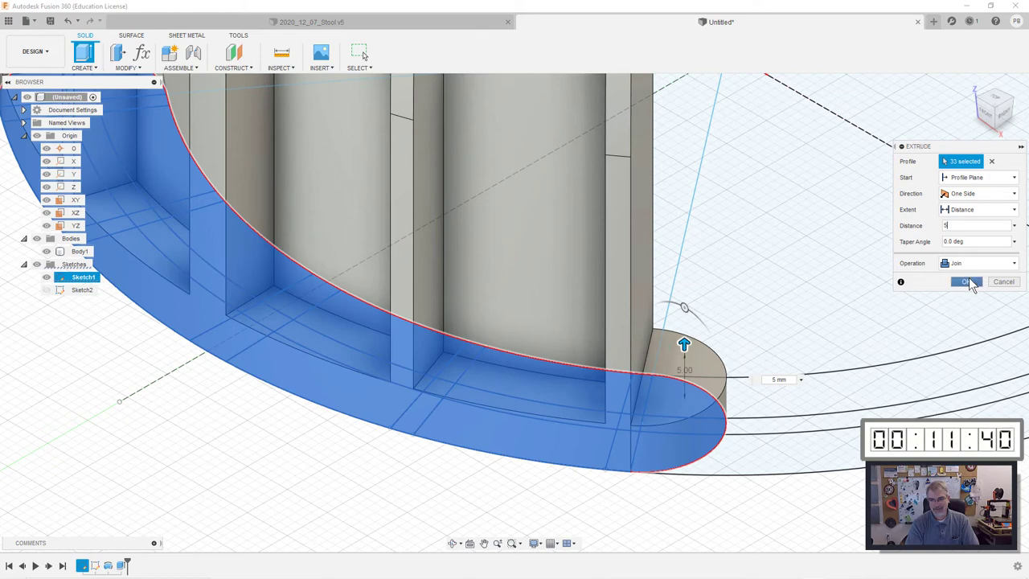
pyautogui.click(968, 279)
# Step: Hide Sketch1 and Sketch2, check the fins, and return to the home isometric view
pyautogui.scroll(-5, 821, 330)
pyautogui.keyDown('shift'); pyautogui.moveTo(802, 214); pyautogui.dragTo(562, 242, button='middle'); pyautogui.keyUp('shift')
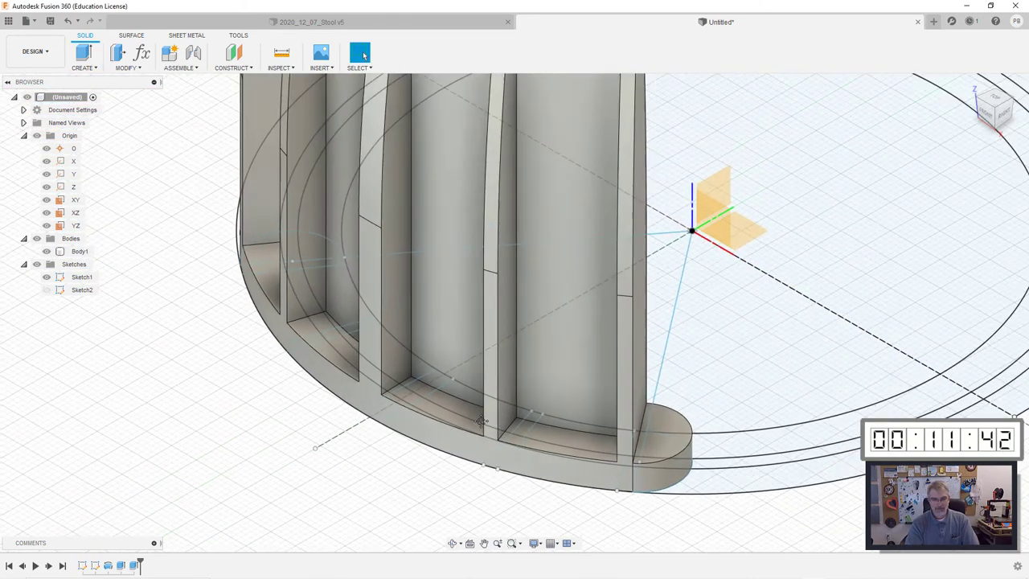
pyautogui.scroll(3, 562, 241)
pyautogui.click(46, 289)
pyautogui.click(46, 277)
pyautogui.moveTo(185, 402)
pyautogui.keyDown('shift'); pyautogui.mouseDown(button='middle')
pyautogui.moveTo(213, 418)
pyautogui.moveTo(236, 388)
pyautogui.mouseUp(button='middle'); pyautogui.keyUp('shift')
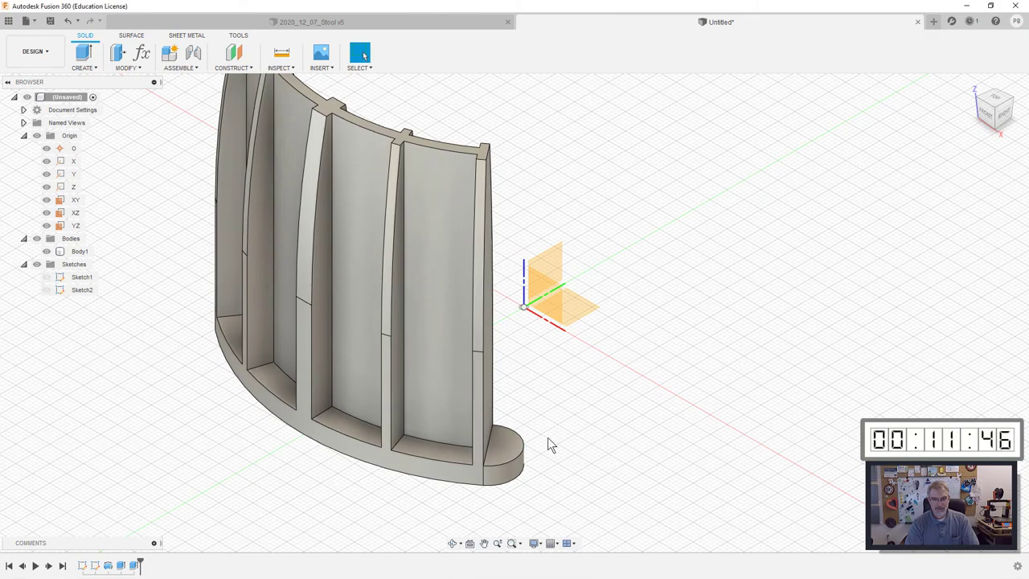
pyautogui.keyDown('shift'); pyautogui.moveTo(547, 446); pyautogui.dragTo(611, 401, button='middle'); pyautogui.keyUp('shift')
pyautogui.keyDown('shift'); pyautogui.moveTo(967, 115); pyautogui.dragTo(993, 84, button='middle'); pyautogui.keyUp('shift')
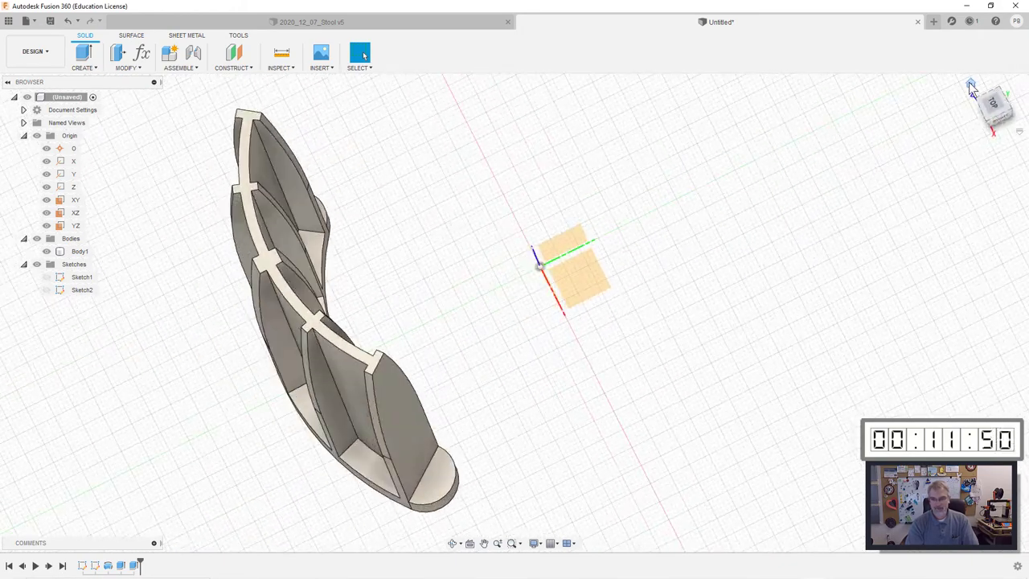
pyautogui.click(970, 84)
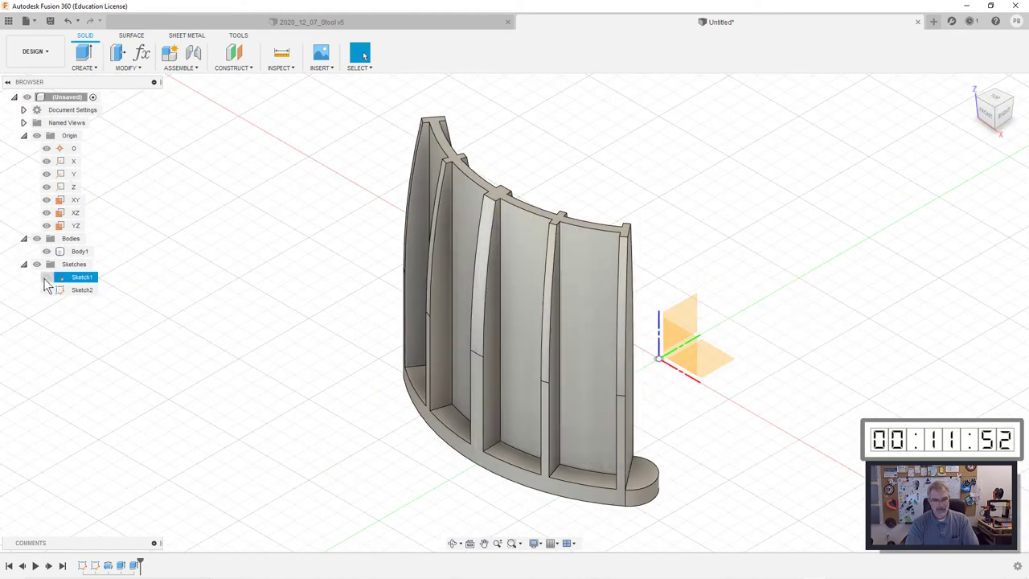
pyautogui.click(50, 252)
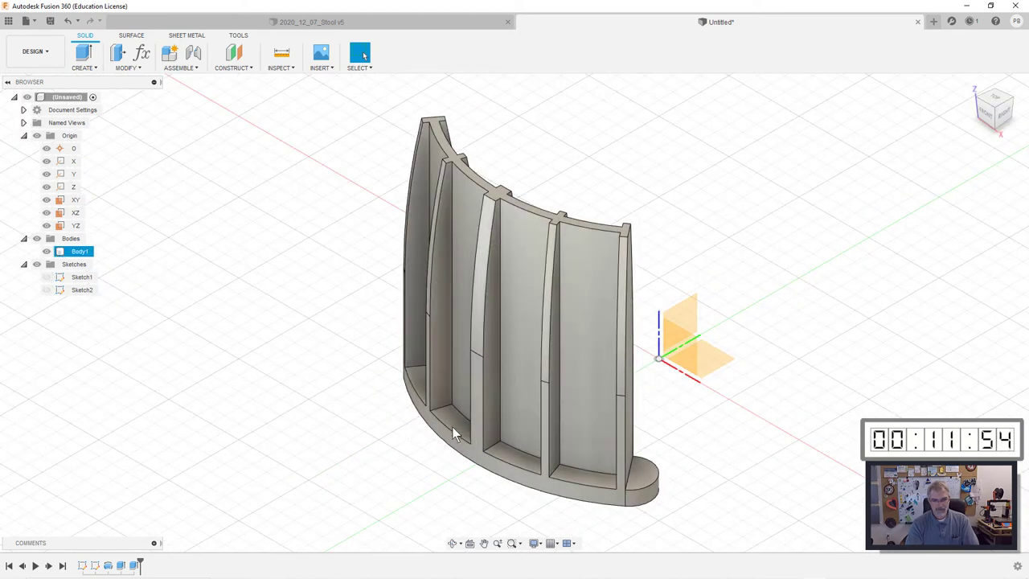
# Step: Start a new sketch on the body's bottom face
pyautogui.click(461, 430)
pyautogui.rightClick(461, 430)
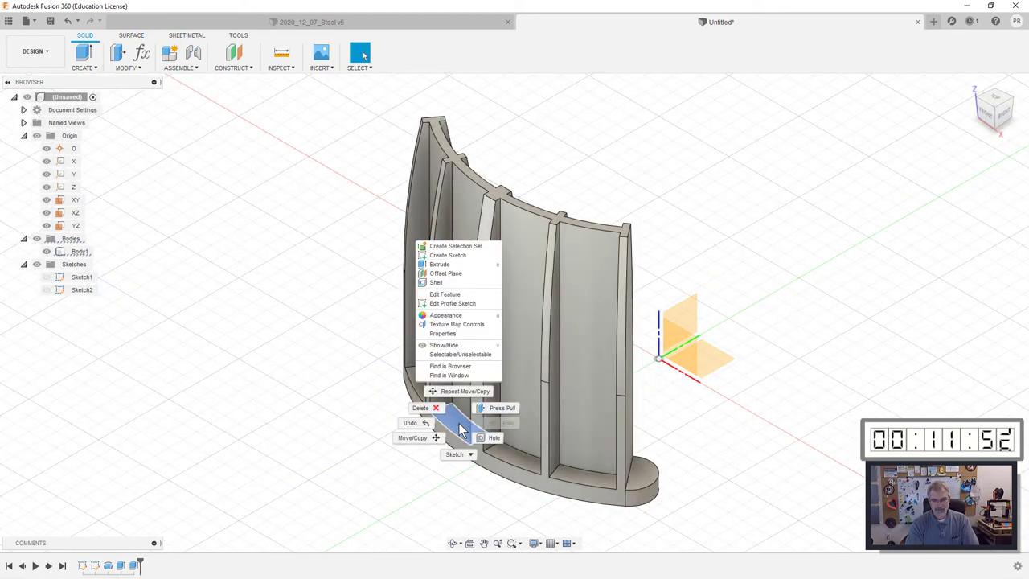
pyautogui.click(440, 255)
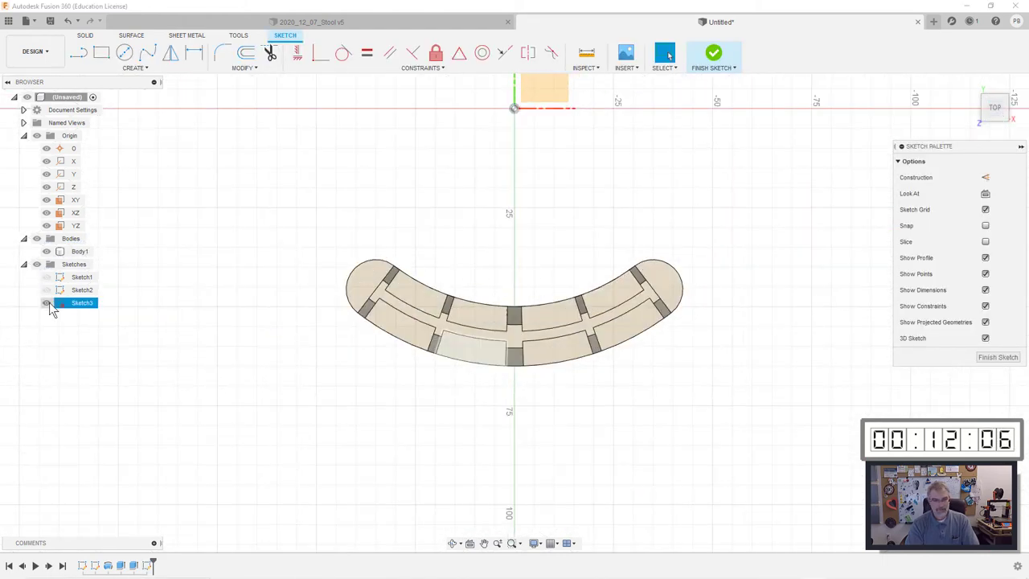
pyautogui.scroll(2, 454, 337)
pyautogui.scroll(3, 454, 337)
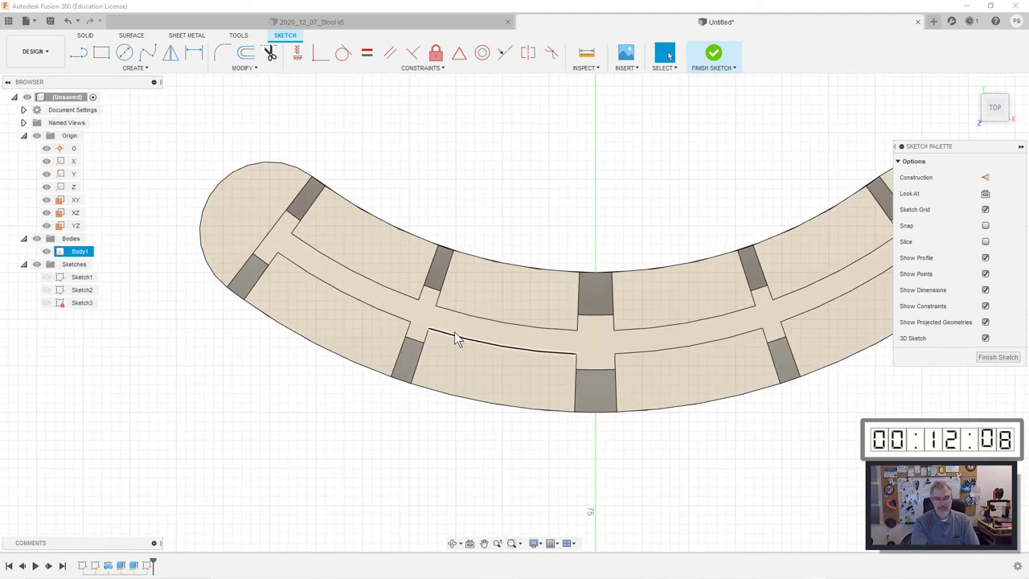
# Step: Place a 2 mm centre-diameter circle inside an upper pocket of the flange
pyautogui.press('s')
pyautogui.click(464, 372)
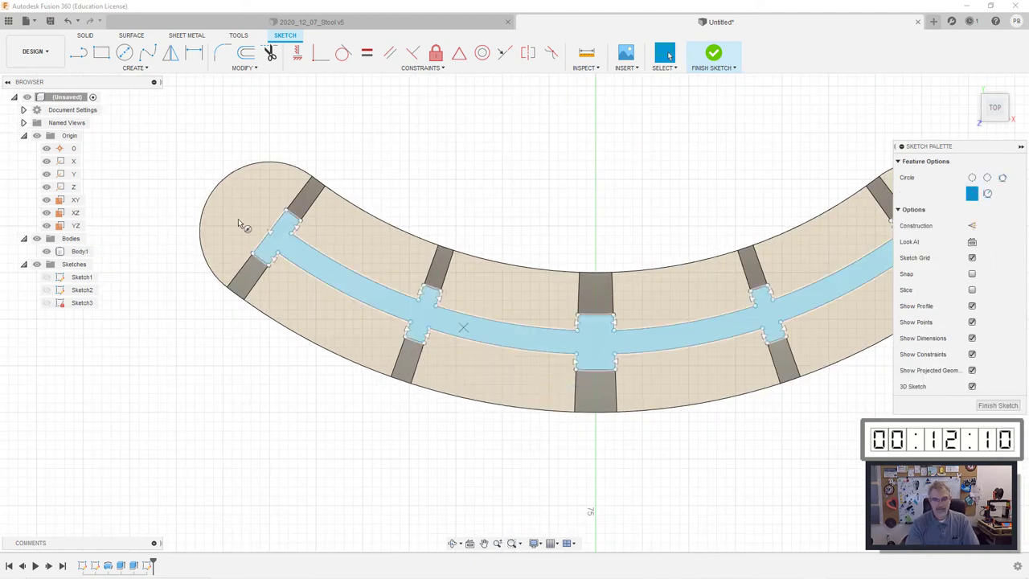
pyautogui.click(358, 233)
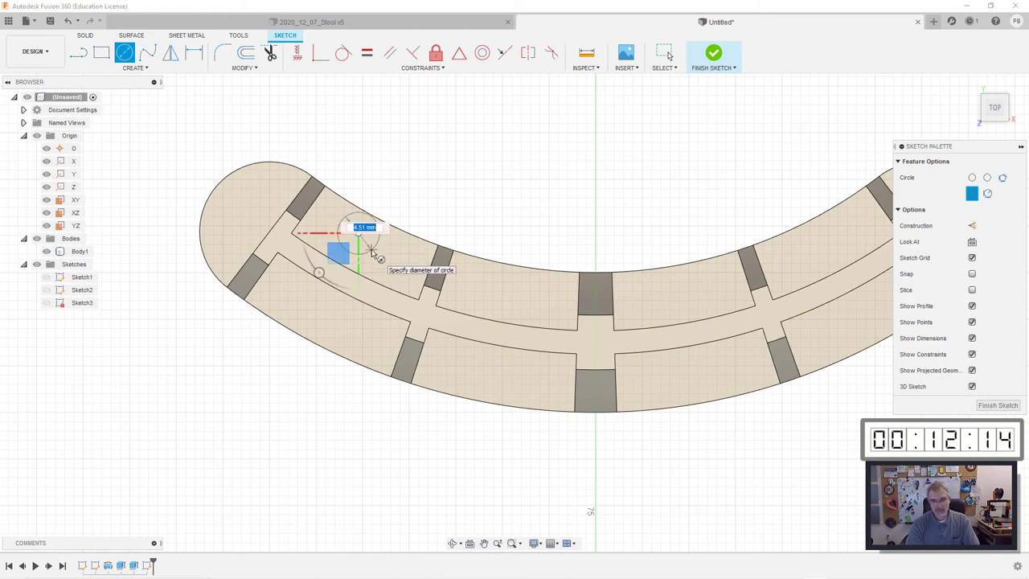
pyautogui.press('Tab')
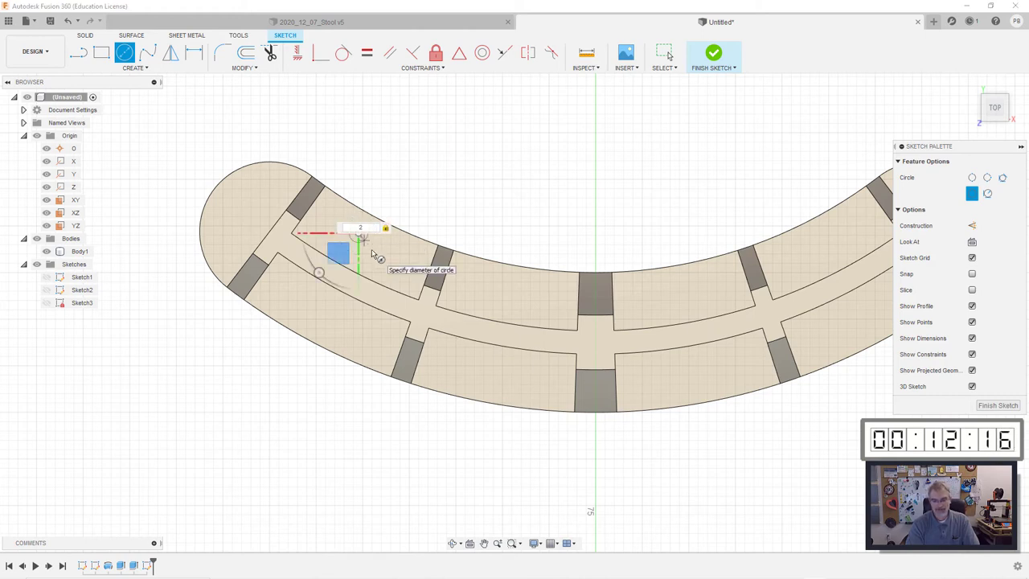
pyautogui.press('Escape')
pyautogui.press('s')
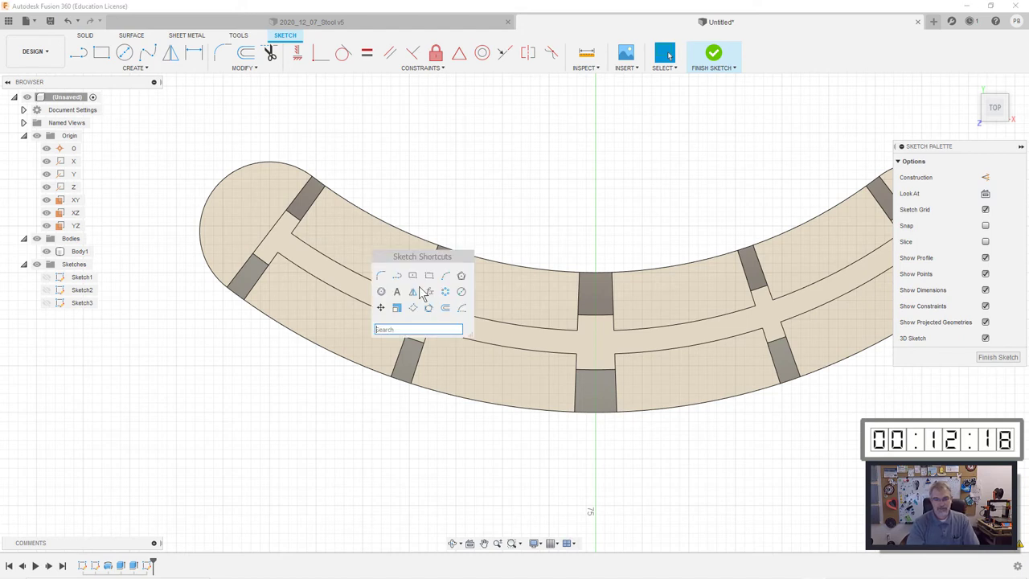
pyautogui.click(461, 292)
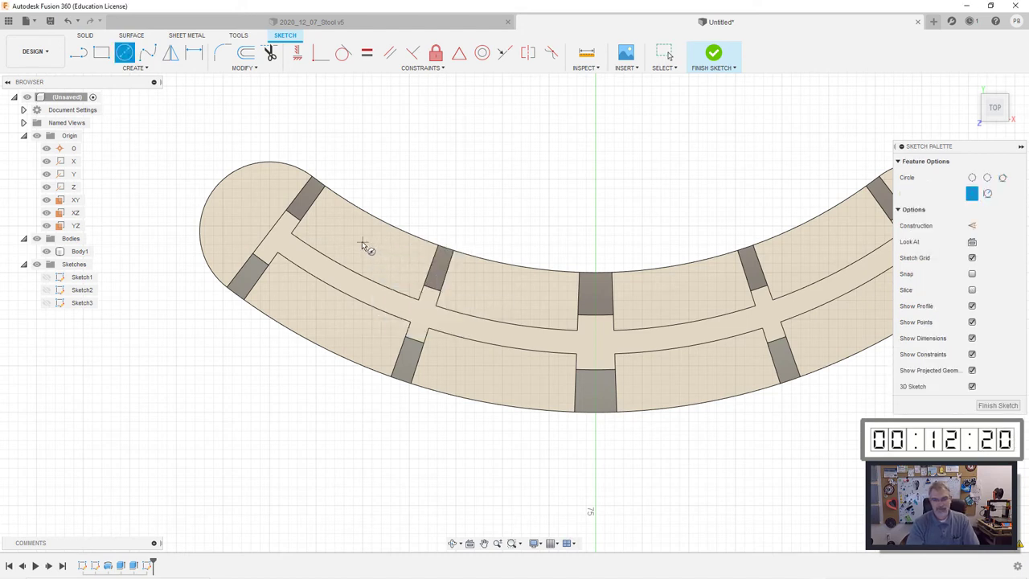
pyautogui.click(361, 241)
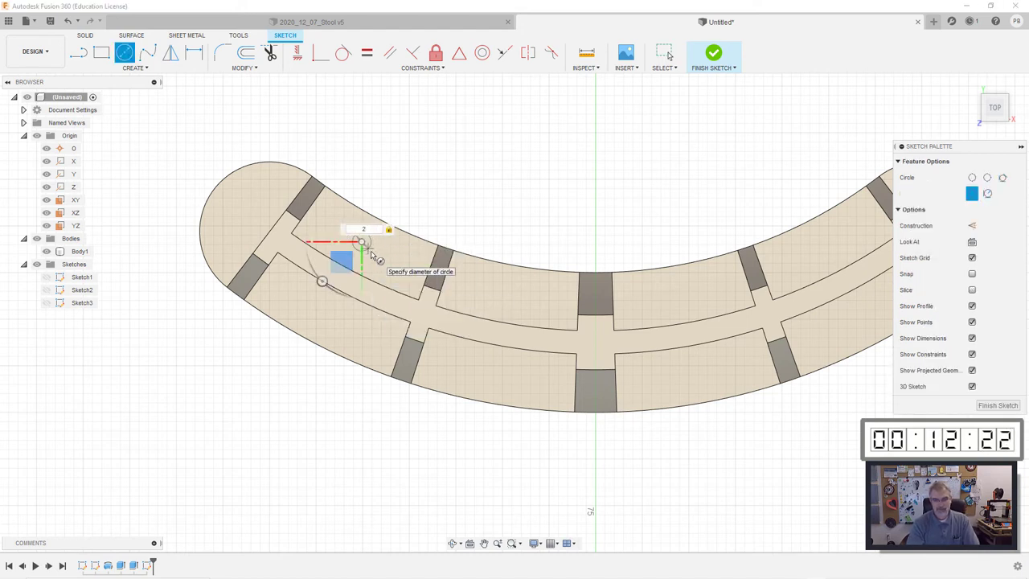
pyautogui.press('Escape')
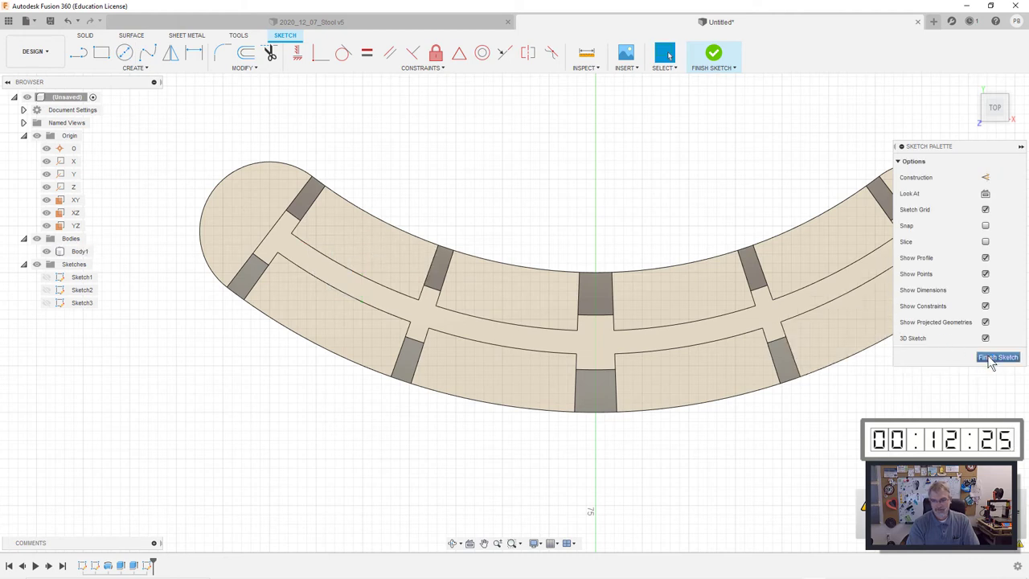
pyautogui.click(46, 251)
pyautogui.click(45, 251)
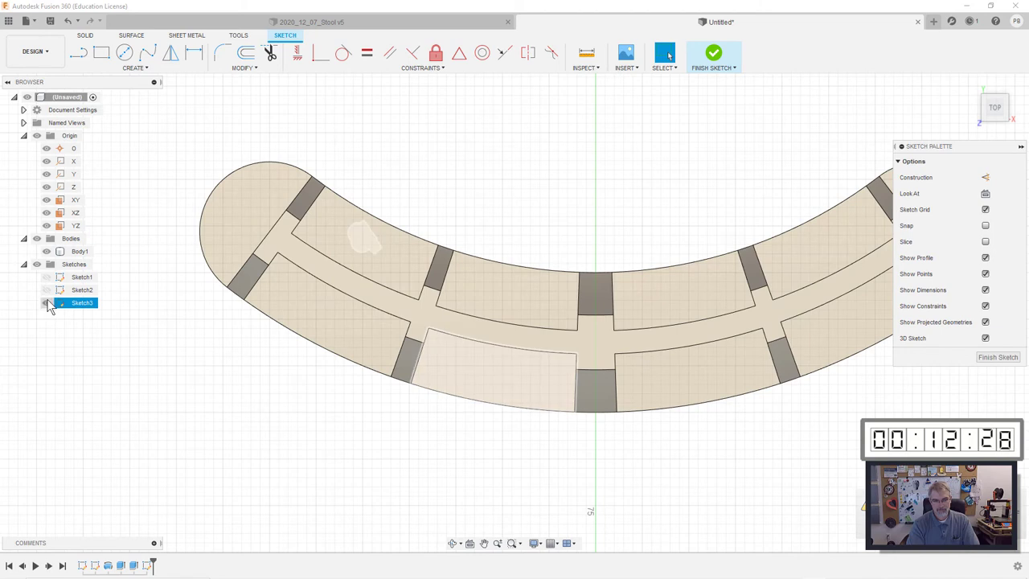
pyautogui.click(80, 250)
pyautogui.scroll(5, 238, 266)
# Step: Nudge the small circle up-left and surround it with a concentric 4 mm circle
pyautogui.click(484, 242)
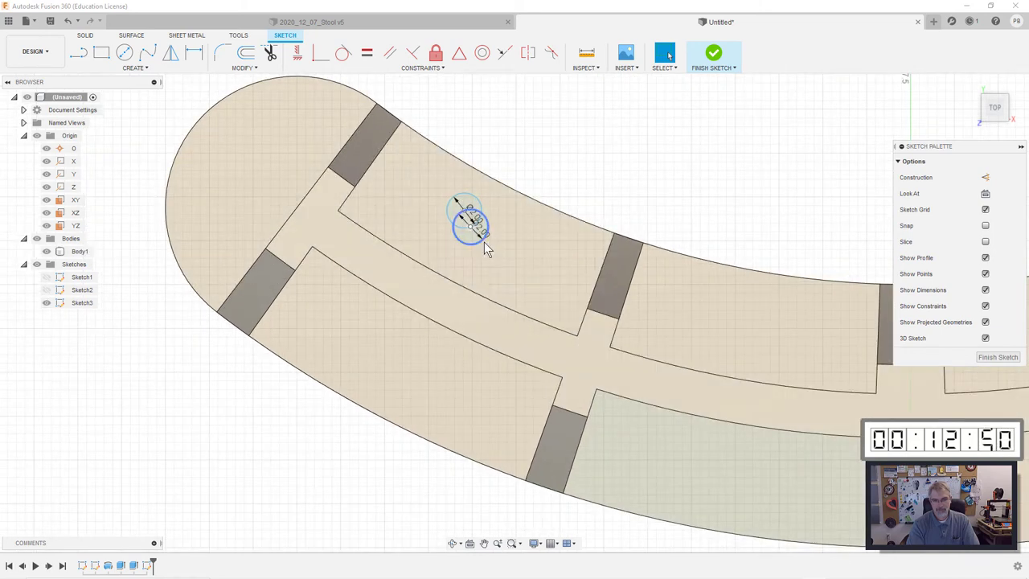
pyautogui.moveTo(484, 242); pyautogui.dragTo(468, 229)
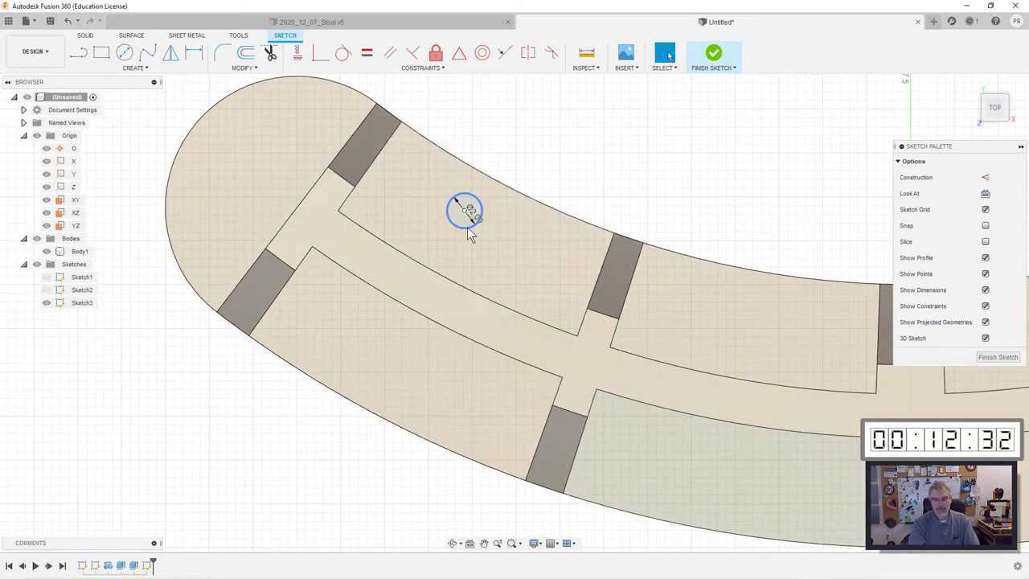
pyautogui.press('s')
pyautogui.click(553, 267)
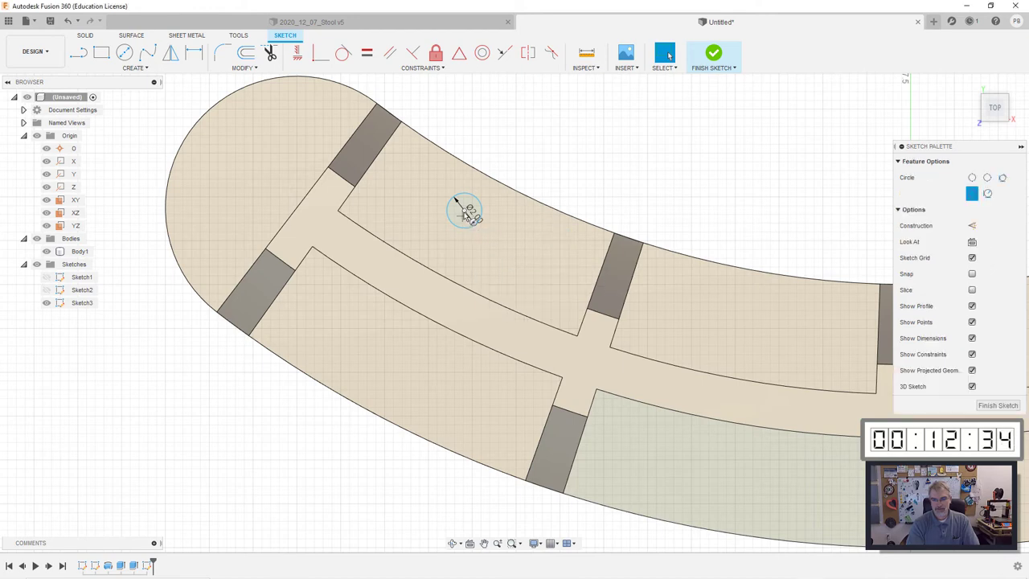
pyautogui.click(465, 211)
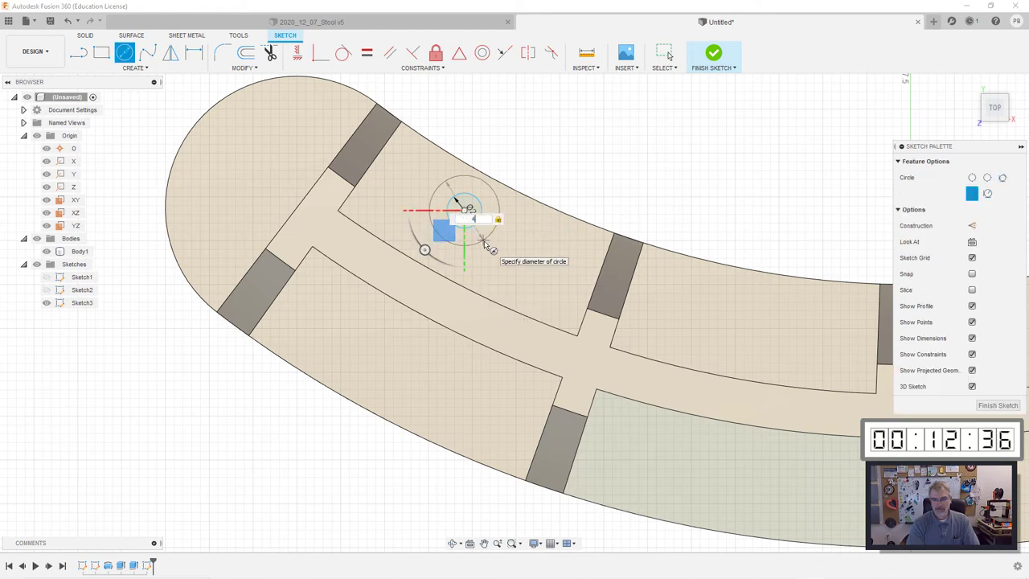
pyautogui.write('4')
pyautogui.press('Return')
pyautogui.press('Escape')
pyautogui.scroll(-2, 450, 277)
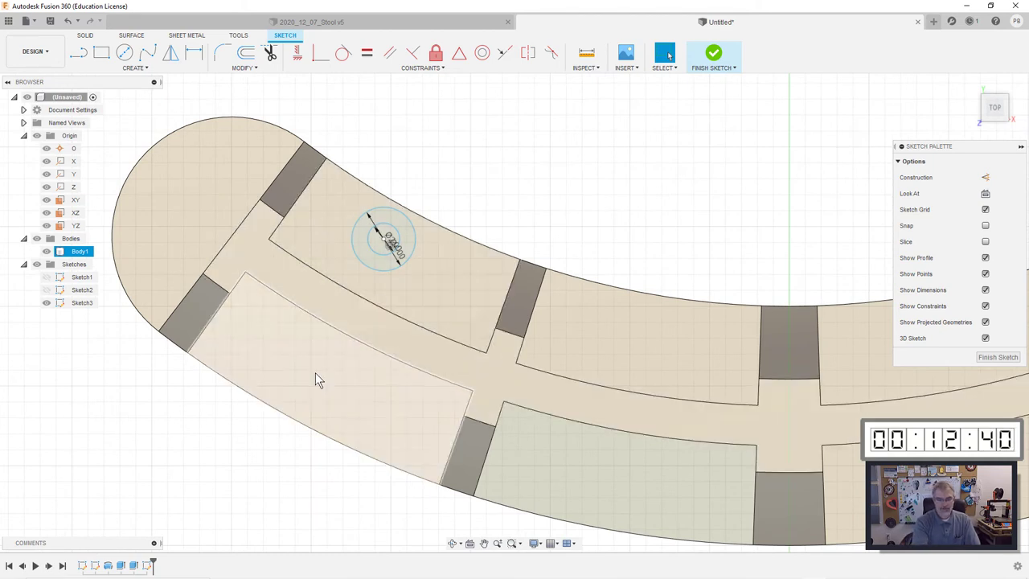
# Step: Add a second 2 mm circle in the lower section with a concentric 4 mm circle
pyautogui.press('s')
pyautogui.press('c')
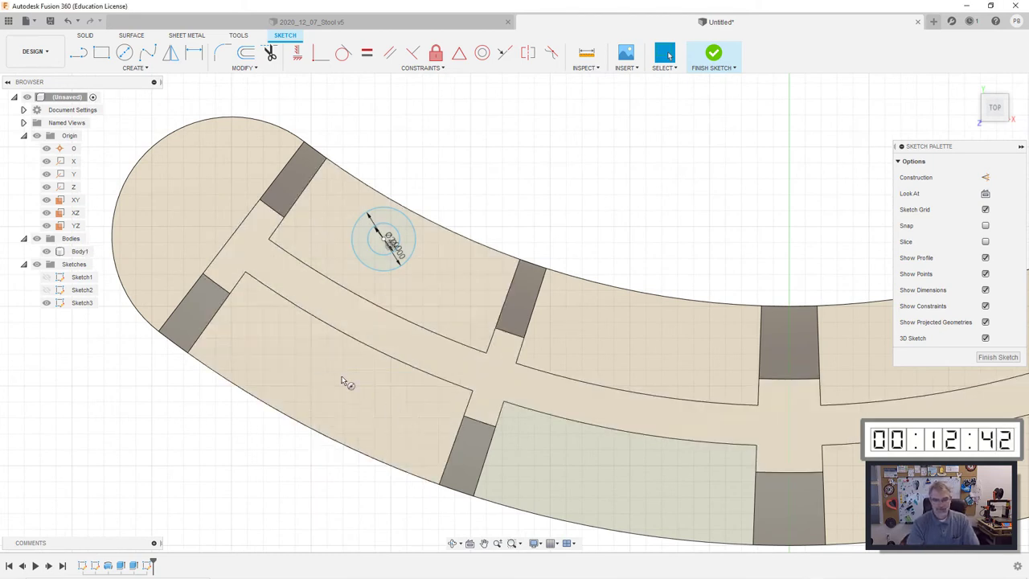
pyautogui.click(317, 372)
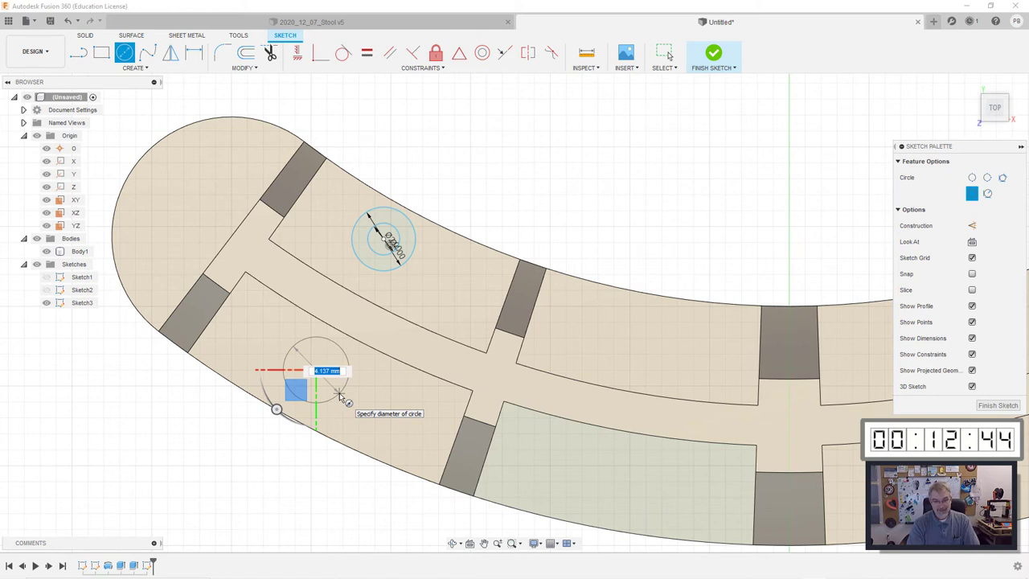
pyautogui.write('2')
pyautogui.press('Return')
pyautogui.press('s')
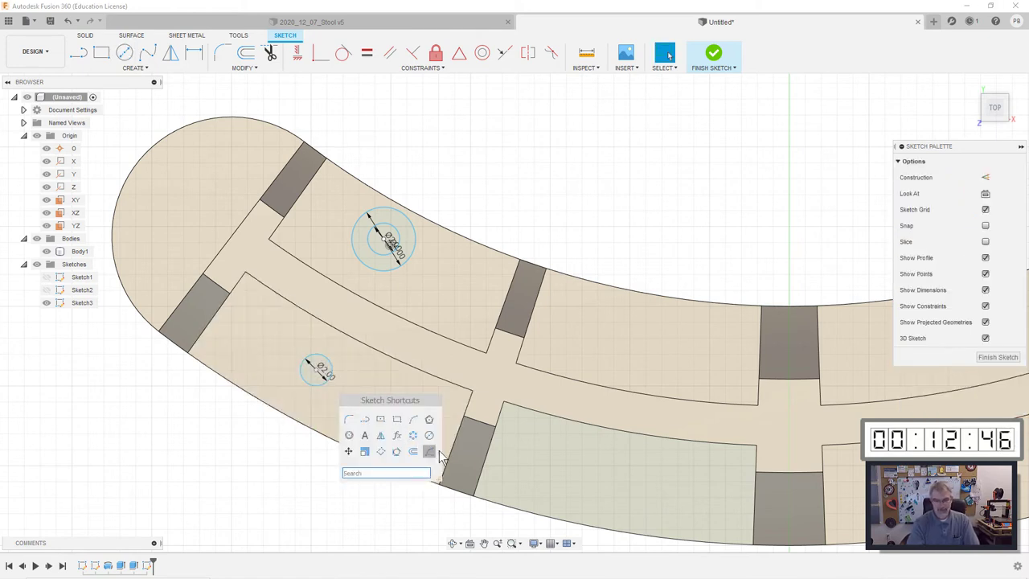
pyautogui.click(435, 452)
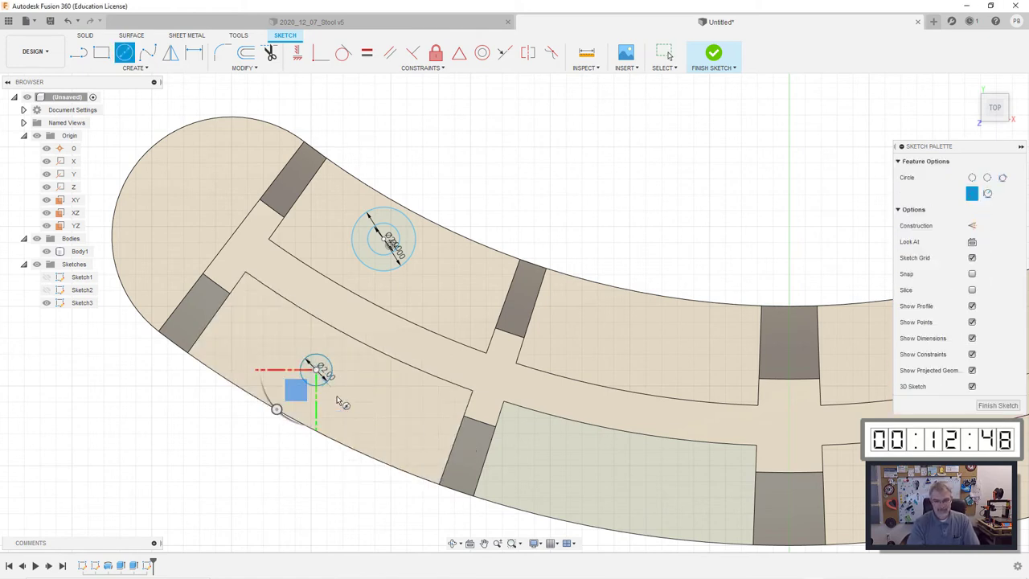
pyautogui.click(316, 370)
pyautogui.write('4')
pyautogui.press('Return')
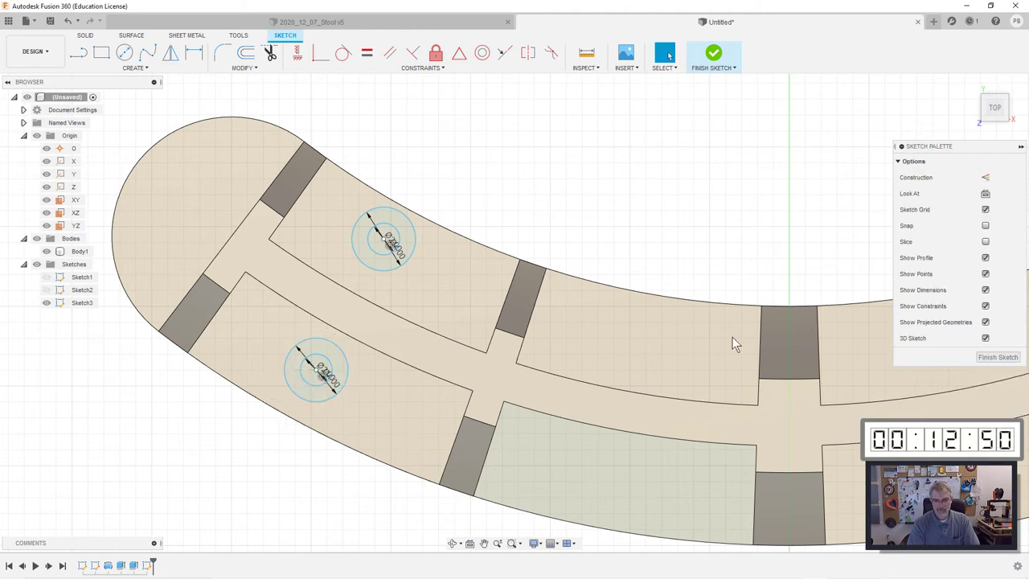
# Step: Finish Sketch3, go to the home view, and zoom and orbit to look into the inner ribs
pyautogui.click(997, 357)
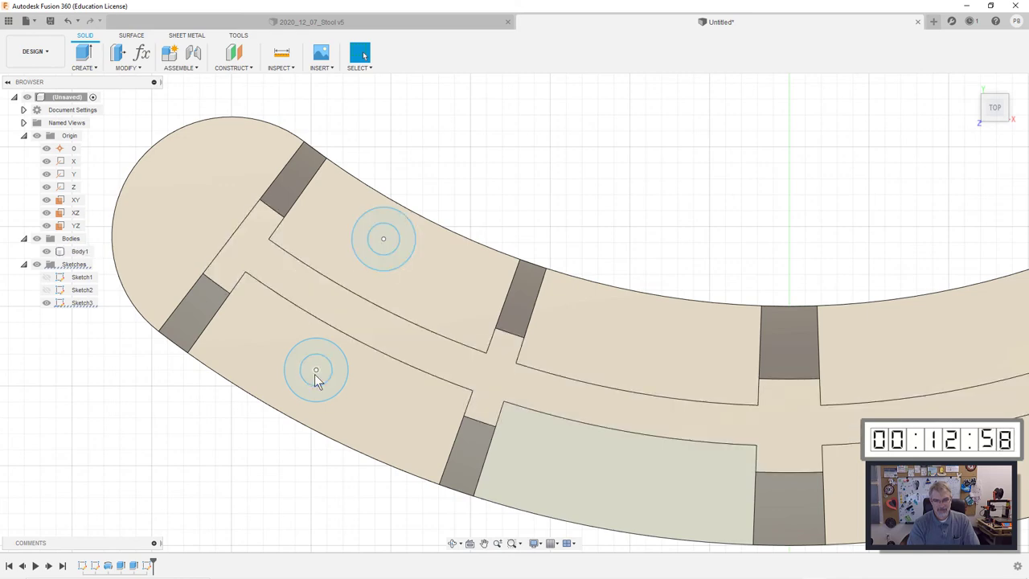
pyautogui.scroll(1, 316, 374)
pyautogui.click(970, 82)
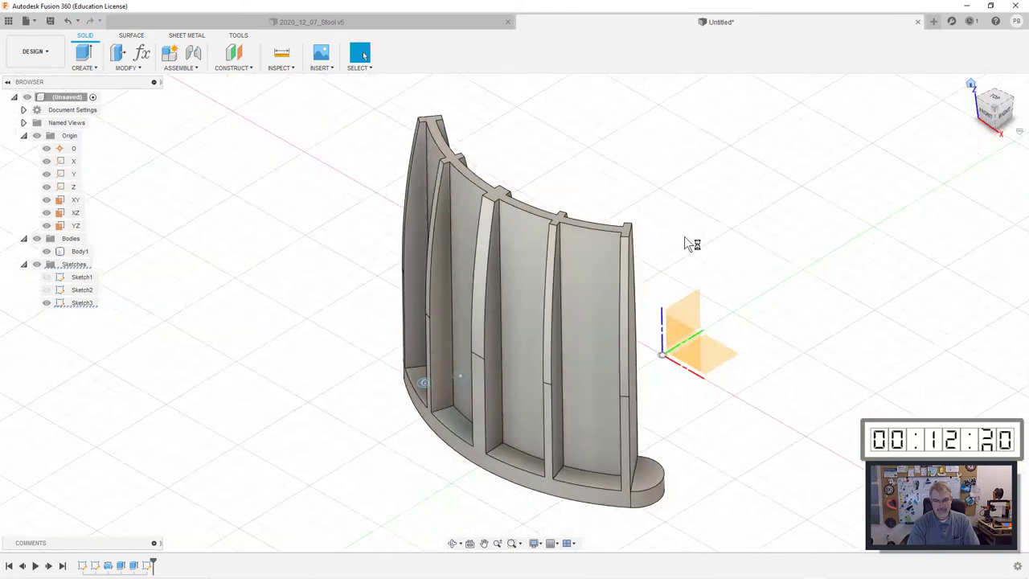
pyautogui.scroll(5, 430, 386)
pyautogui.keyDown('shift'); pyautogui.moveTo(980, 76); pyautogui.dragTo(294, 250, button='middle'); pyautogui.keyUp('shift')
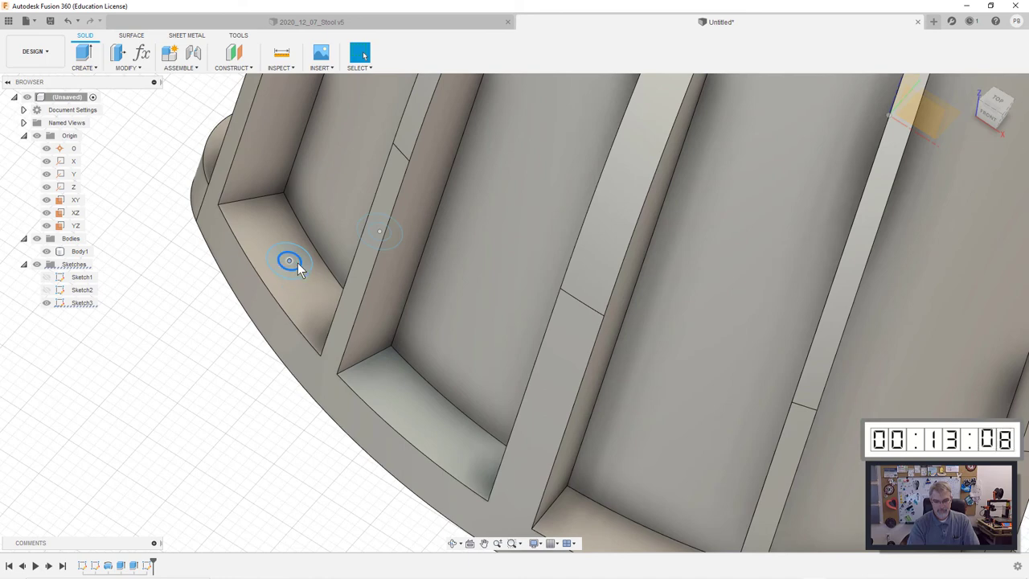
pyautogui.click(45, 250)
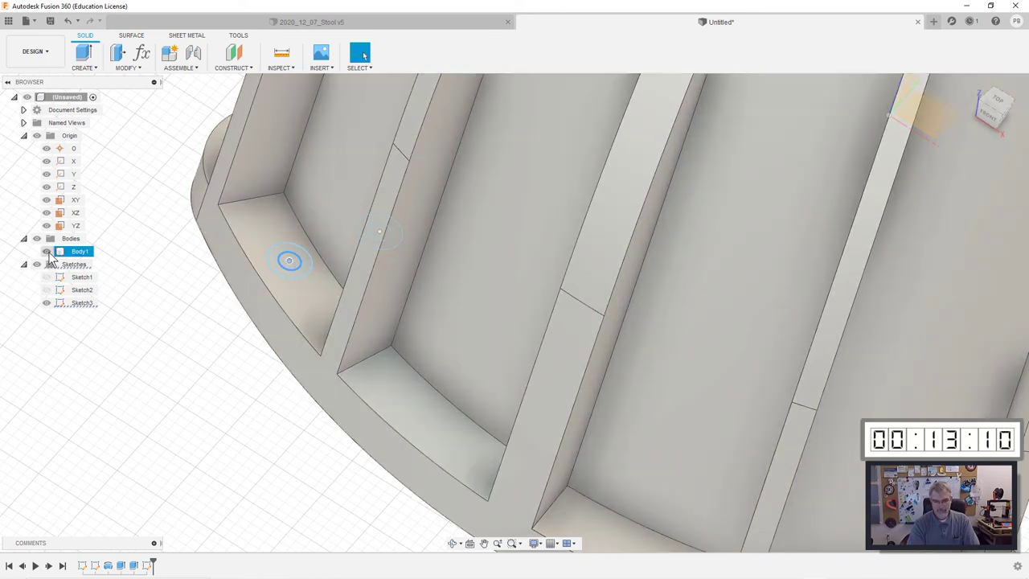
pyautogui.scroll(5, 273, 266)
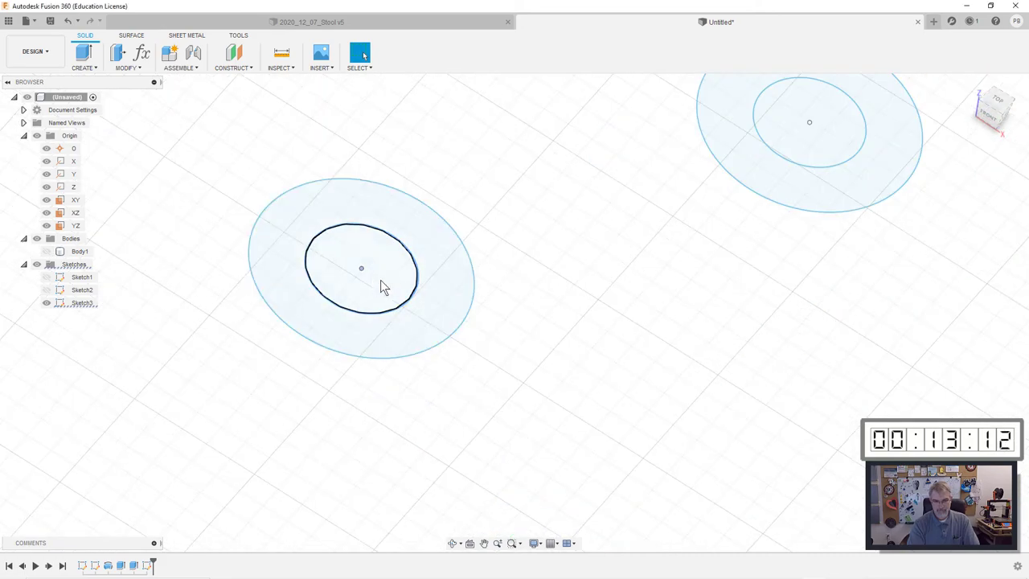
pyautogui.click(380, 281)
pyautogui.keyDown('shift'); pyautogui.click(823, 133); pyautogui.keyUp('shift')
pyautogui.scroll(-5, 760, 138)
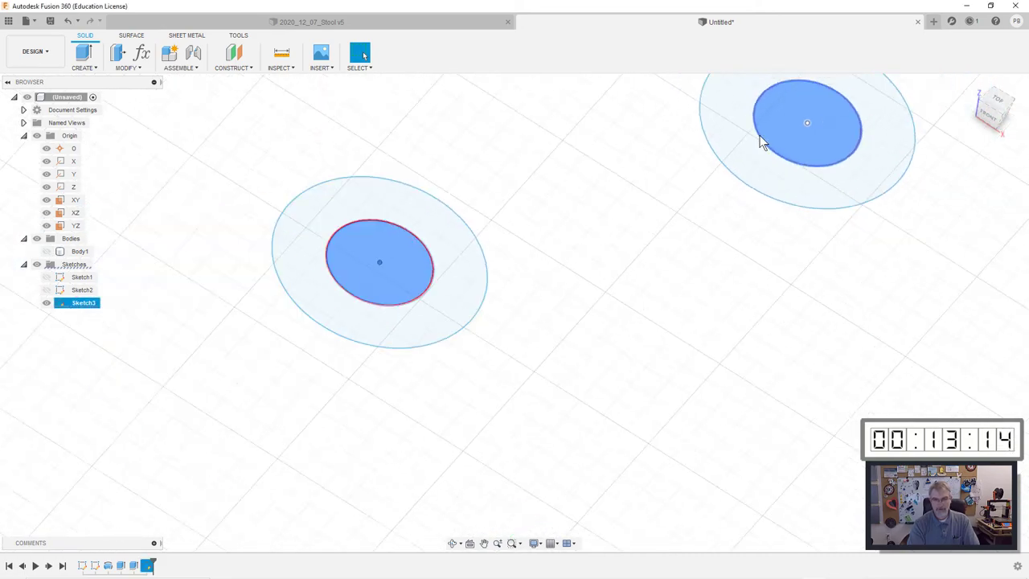
pyautogui.click(46, 250)
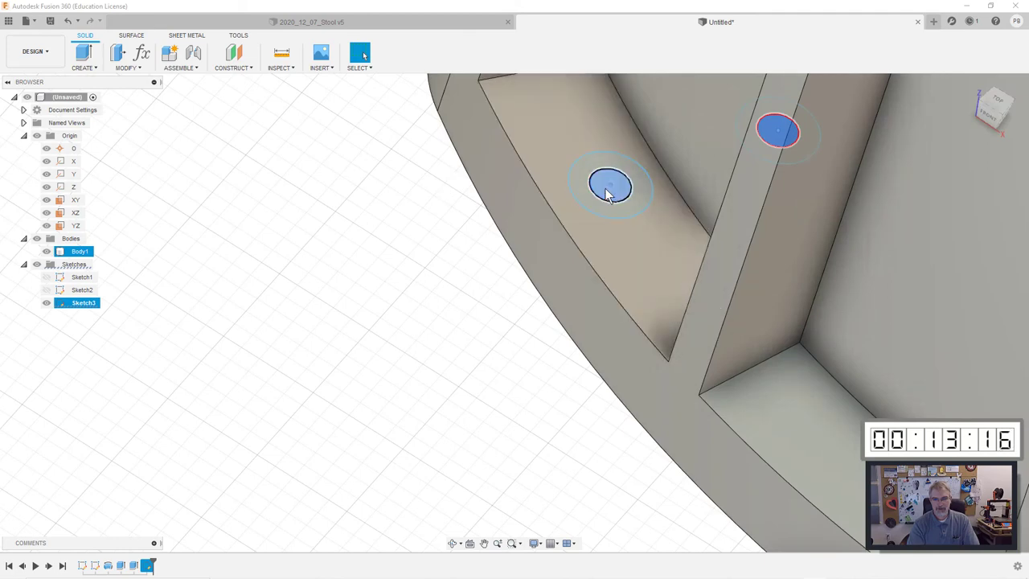
pyautogui.press('q')
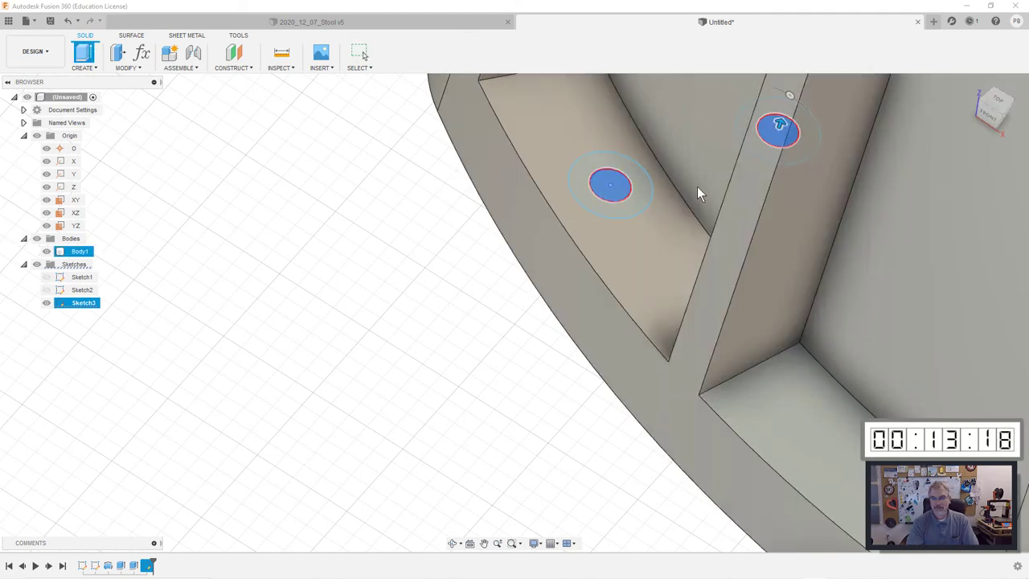
pyautogui.keyDown('shift'); pyautogui.moveTo(657, 195); pyautogui.dragTo(619, 183, button='middle'); pyautogui.keyUp('shift')
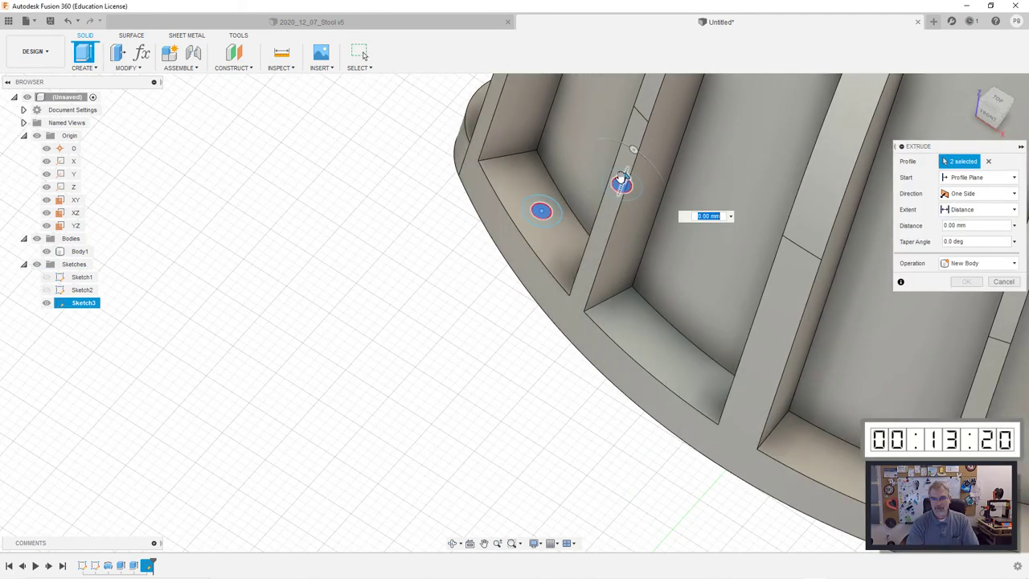
pyautogui.moveTo(619, 181); pyautogui.dragTo(581, 302)
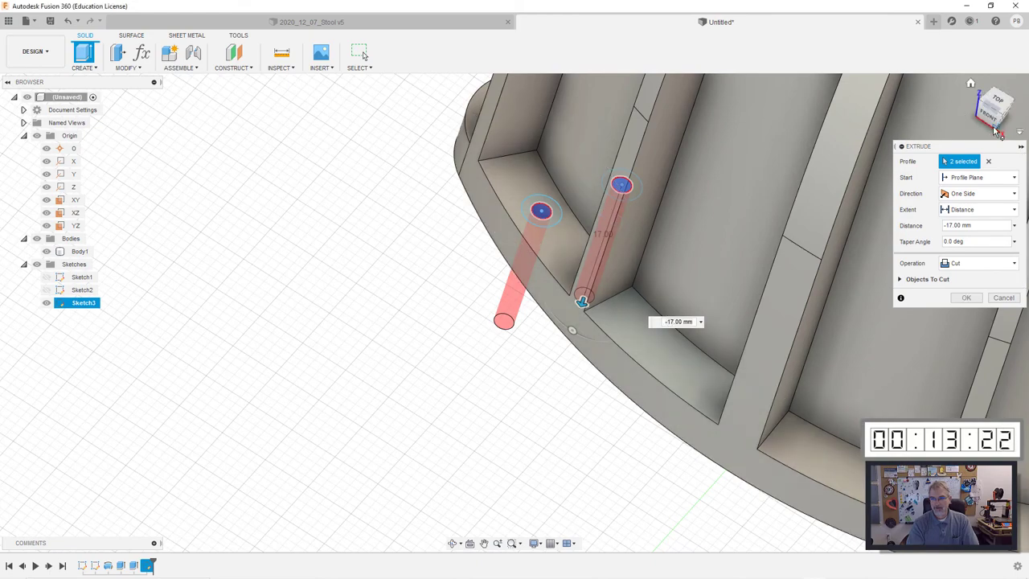
pyautogui.keyDown('shift'); pyautogui.moveTo(924, 160); pyautogui.dragTo(739, 18, button='middle'); pyautogui.keyUp('shift')
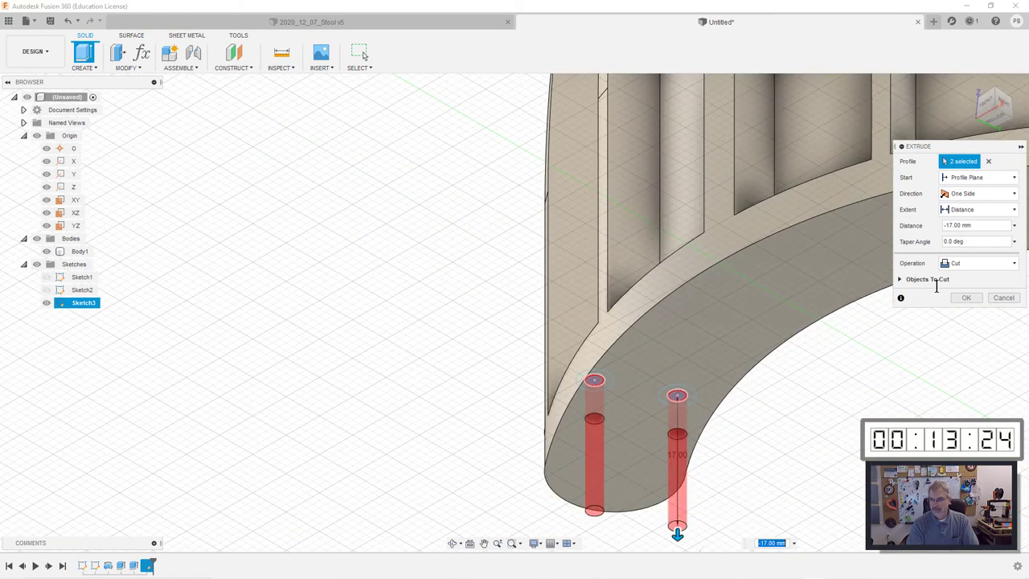
pyautogui.rightClick(719, 339)
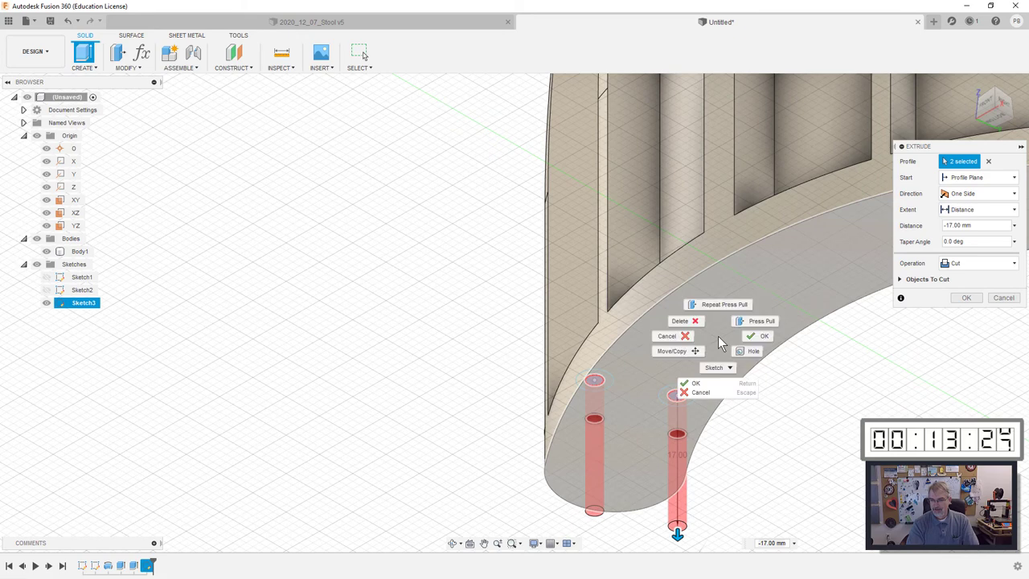
pyautogui.click(968, 293)
pyautogui.write('-5')
pyautogui.press('Tab')
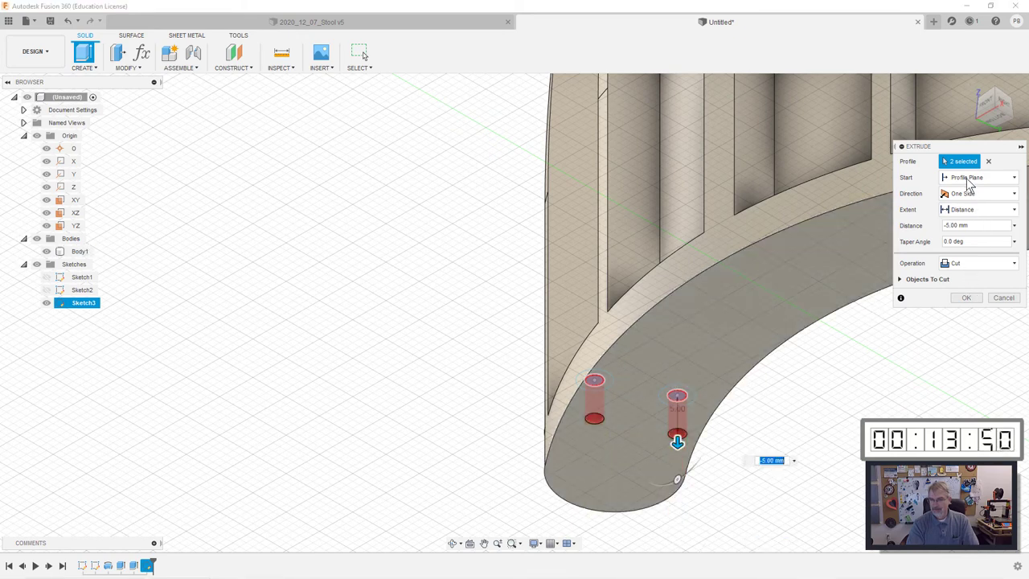
pyautogui.click(966, 179)
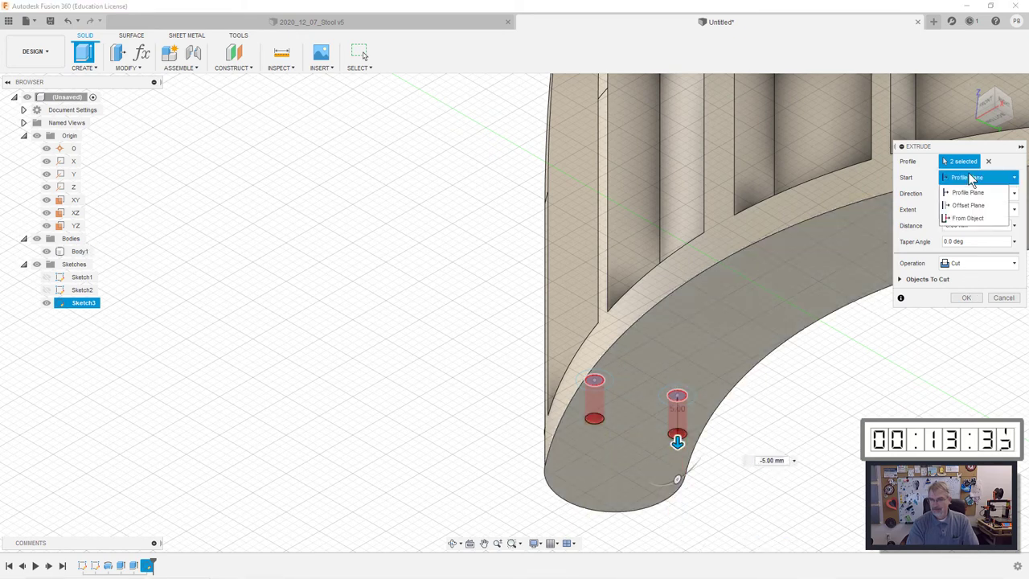
pyautogui.click(968, 219)
pyautogui.click(718, 313)
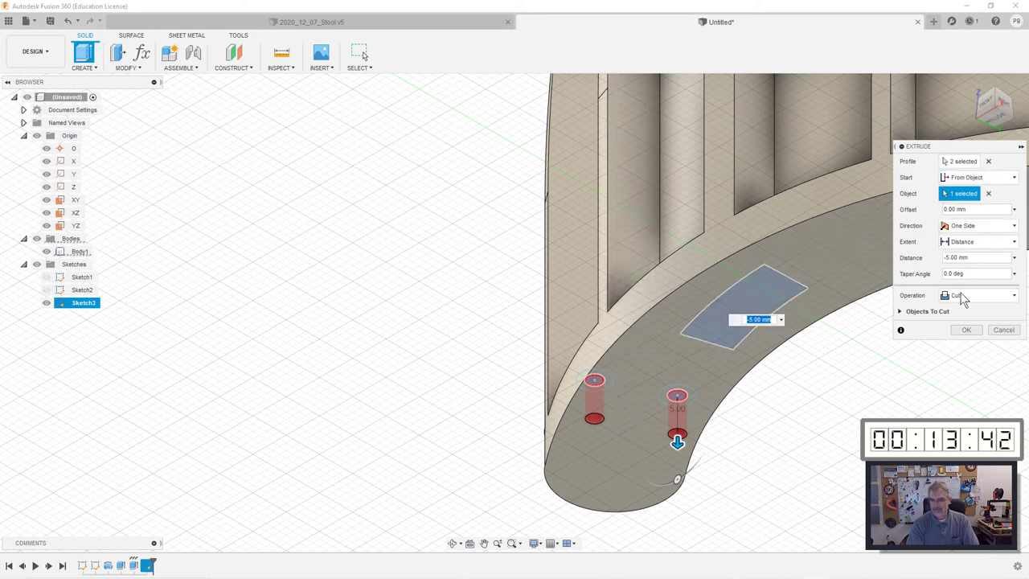
pyautogui.click(976, 182)
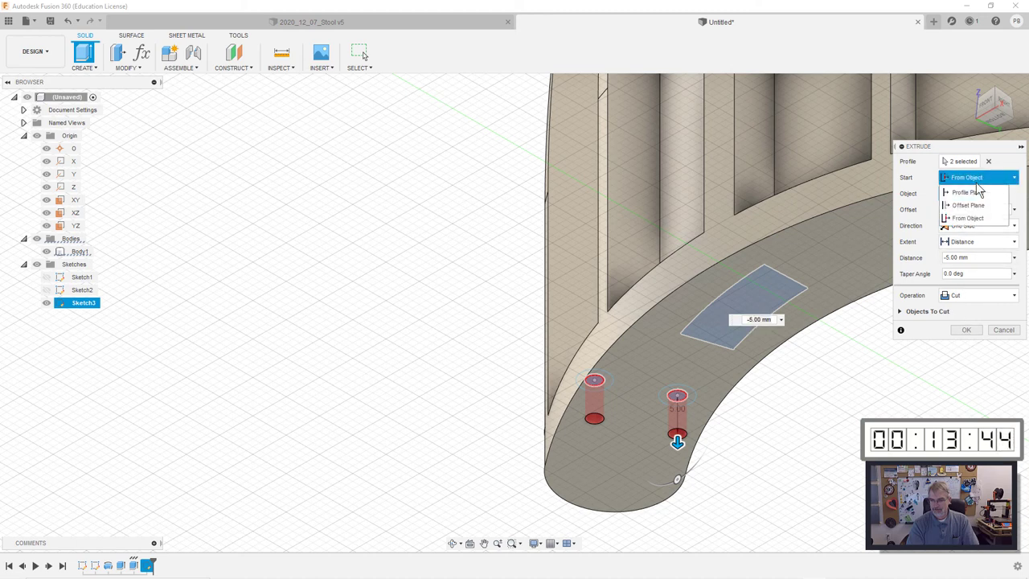
pyautogui.click(972, 193)
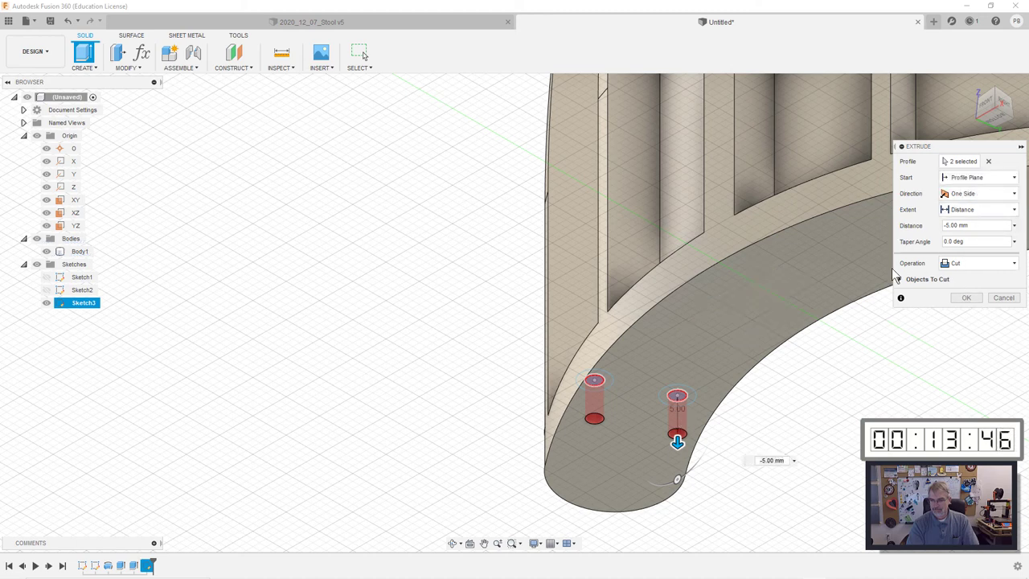
pyautogui.click(1006, 303)
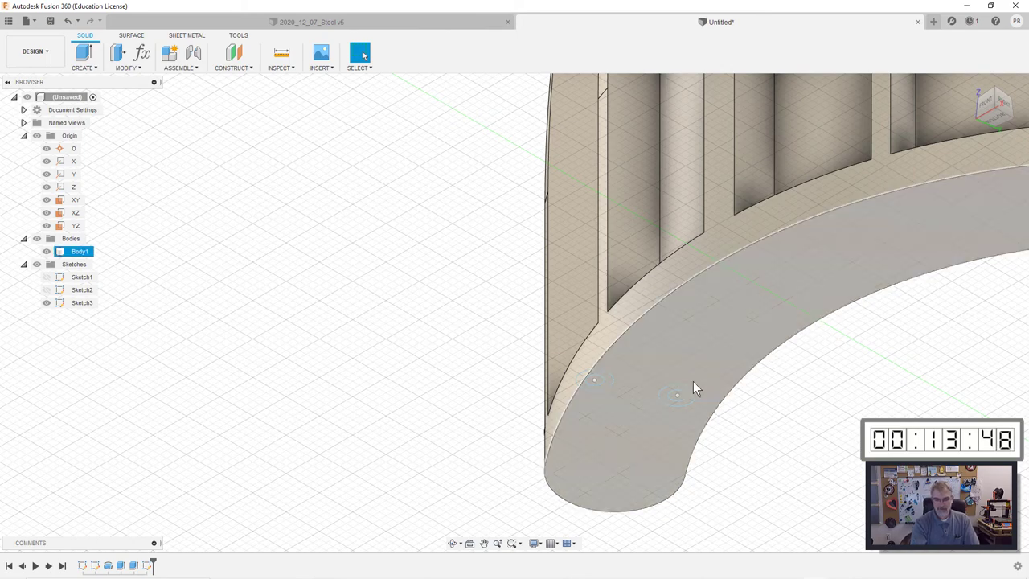
# Step: With the body hidden, select the inner hole circles of Sketch3
pyautogui.press('q')
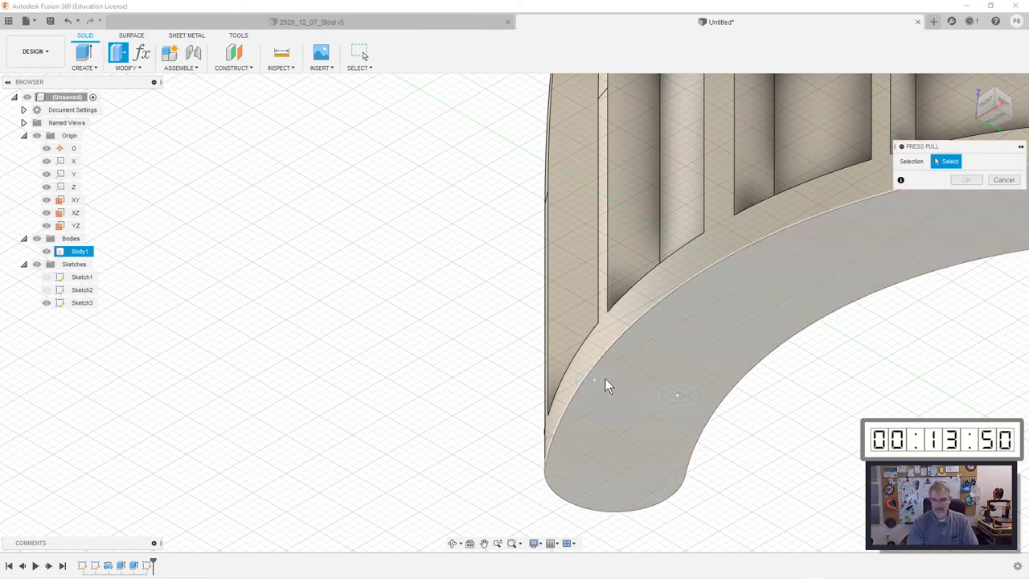
pyautogui.click(1003, 179)
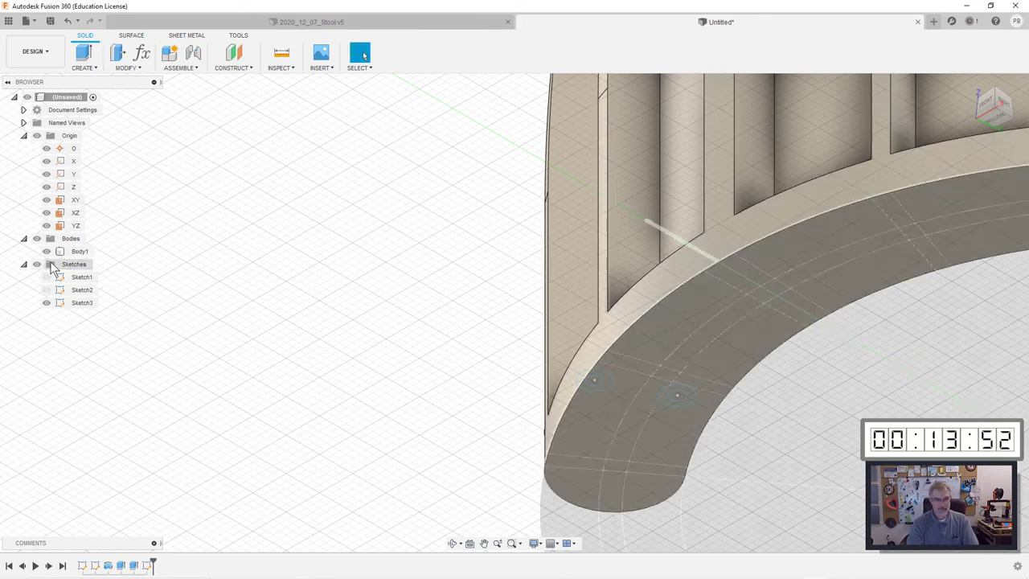
pyautogui.click(48, 251)
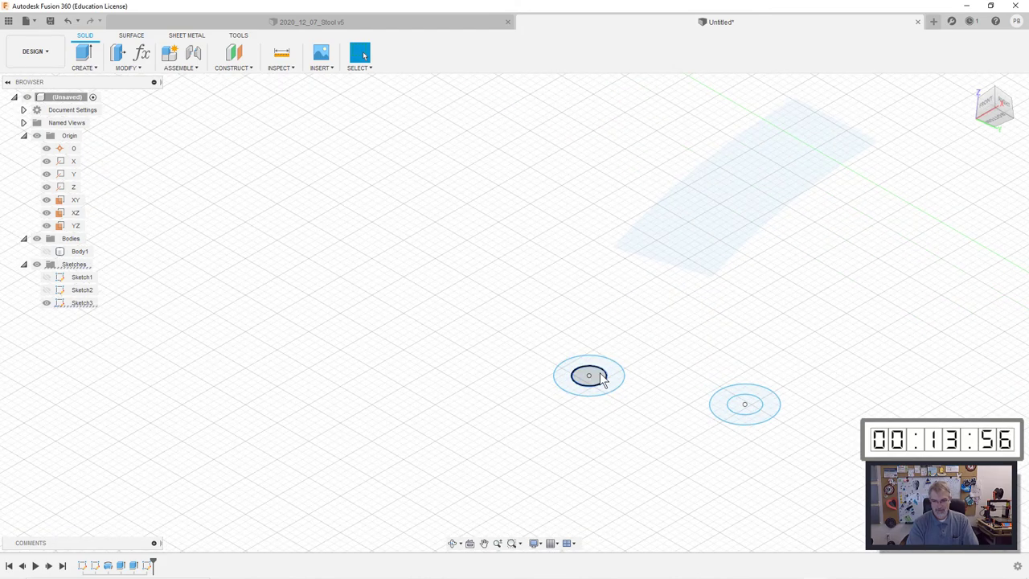
pyautogui.scroll(4, 602, 376)
pyautogui.click(602, 374)
pyautogui.moveTo(643, 360)
pyautogui.mouseDown(button='middle')
pyautogui.moveTo(923, 412)
pyautogui.moveTo(744, 278)
pyautogui.mouseUp(button='middle')
# Step: Press-pull the circles down as a cut, extent To Object at the flange face
pyautogui.press('q')
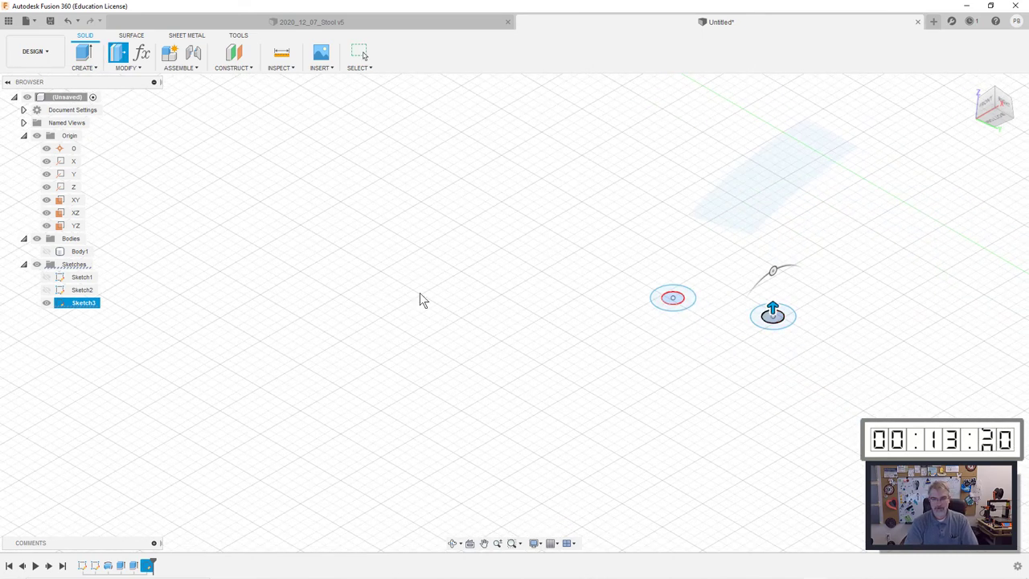
pyautogui.click(47, 252)
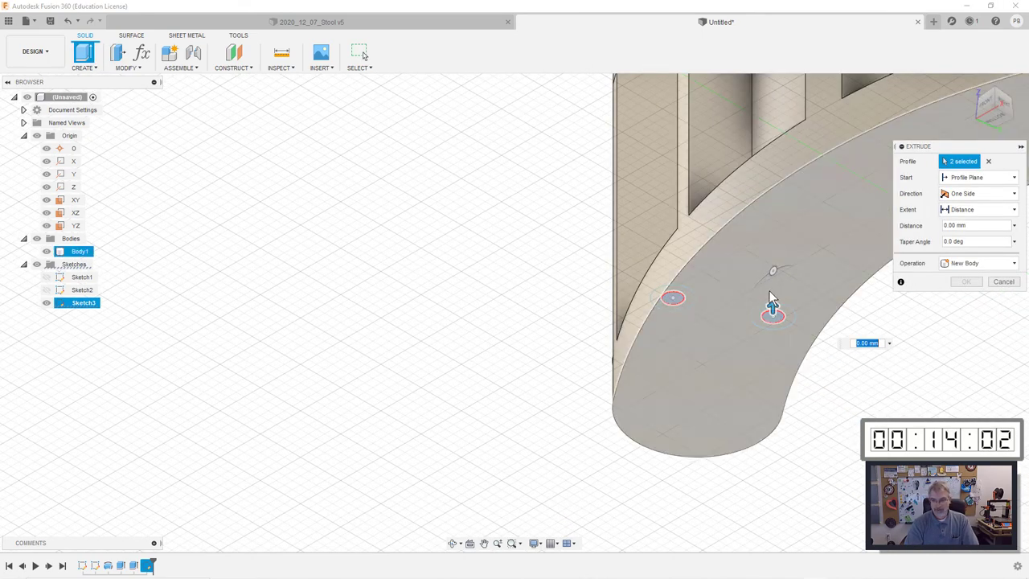
pyautogui.moveTo(771, 309); pyautogui.dragTo(772, 419)
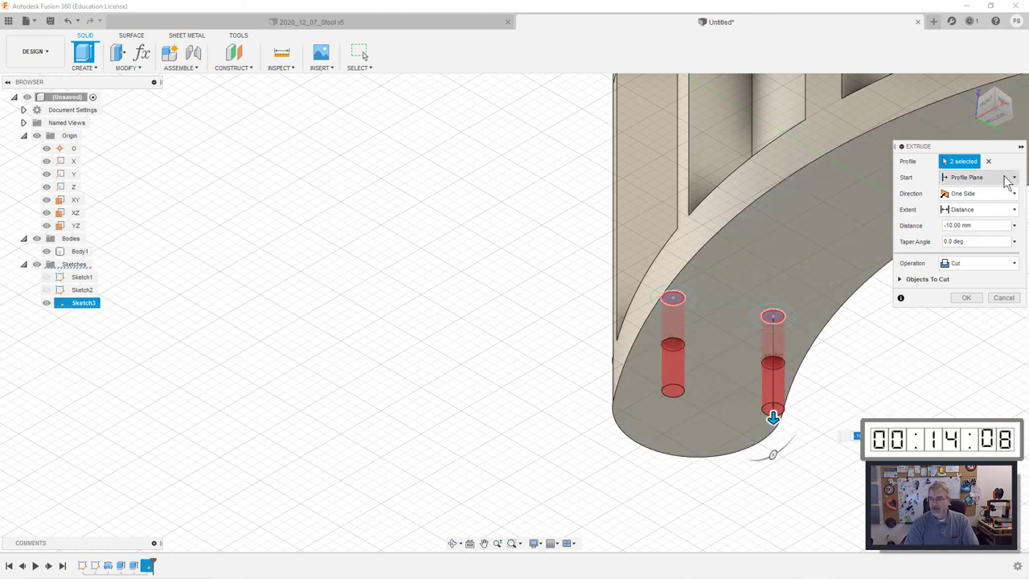
pyautogui.click(988, 208)
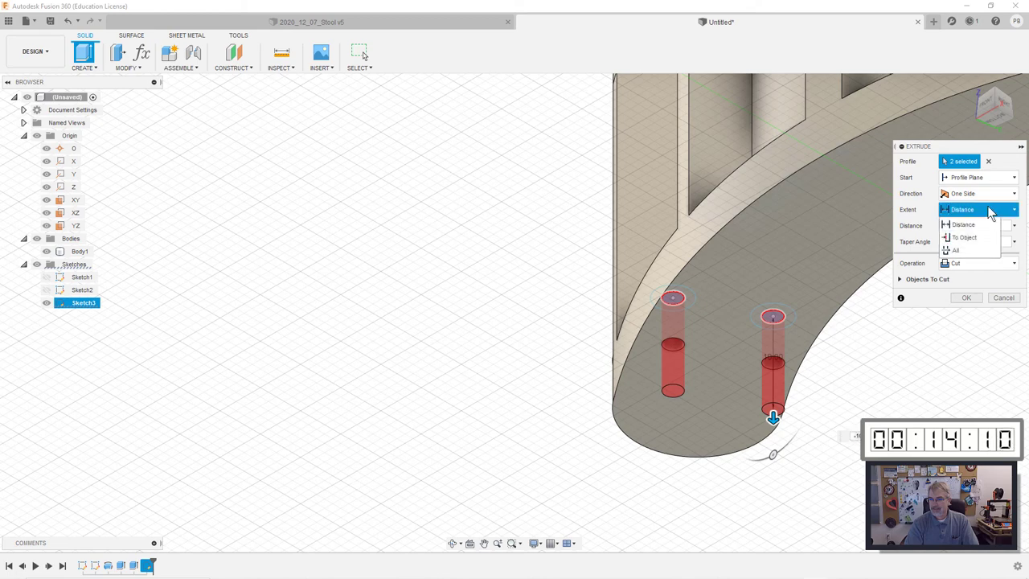
pyautogui.click(971, 239)
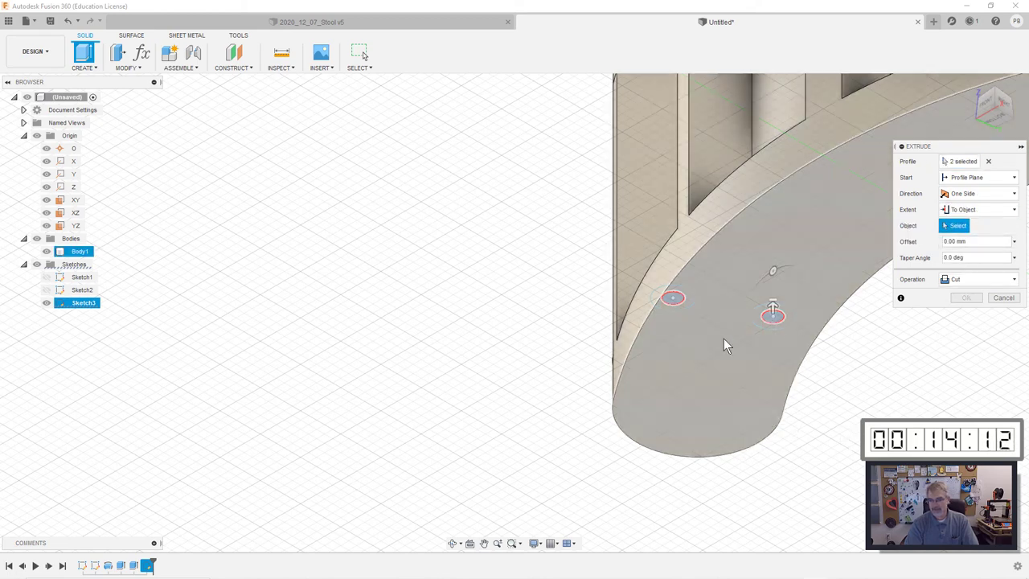
pyautogui.click(724, 339)
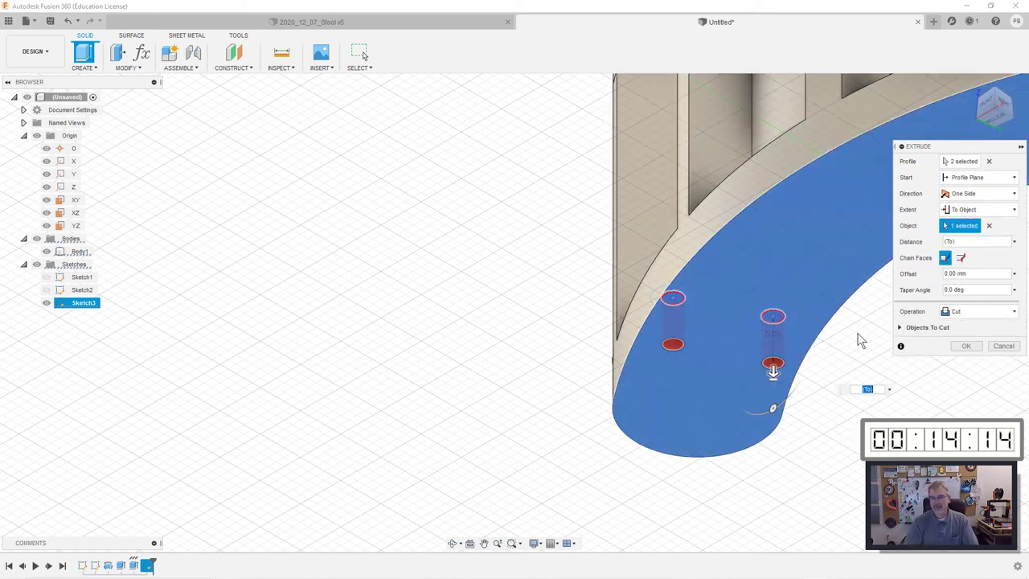
pyautogui.click(967, 346)
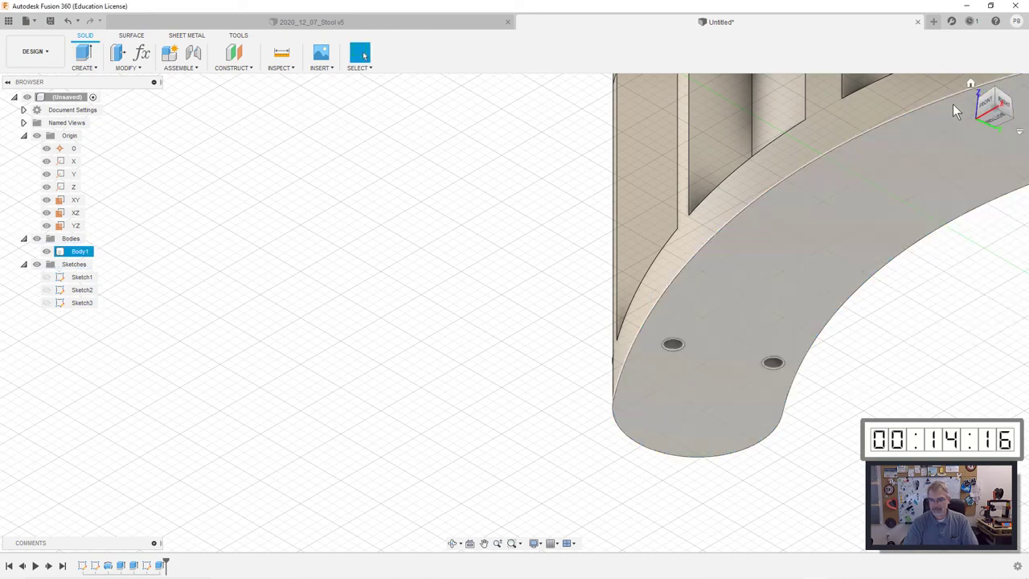
# Step: Hide Body1 and show Sketch3 to expose the two ring profiles
pyautogui.click(970, 84)
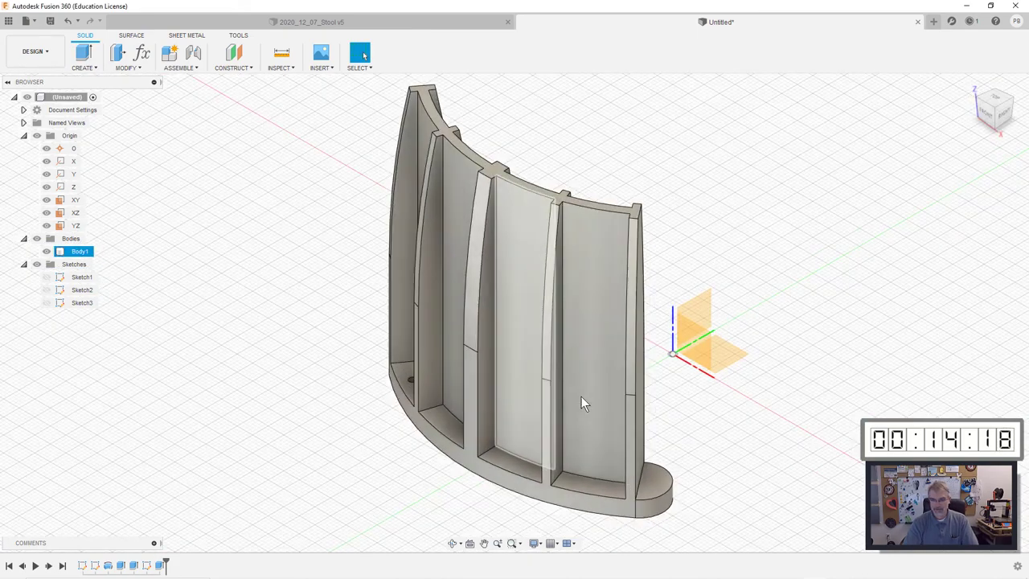
pyautogui.scroll(5, 658, 378)
pyautogui.click(58, 336)
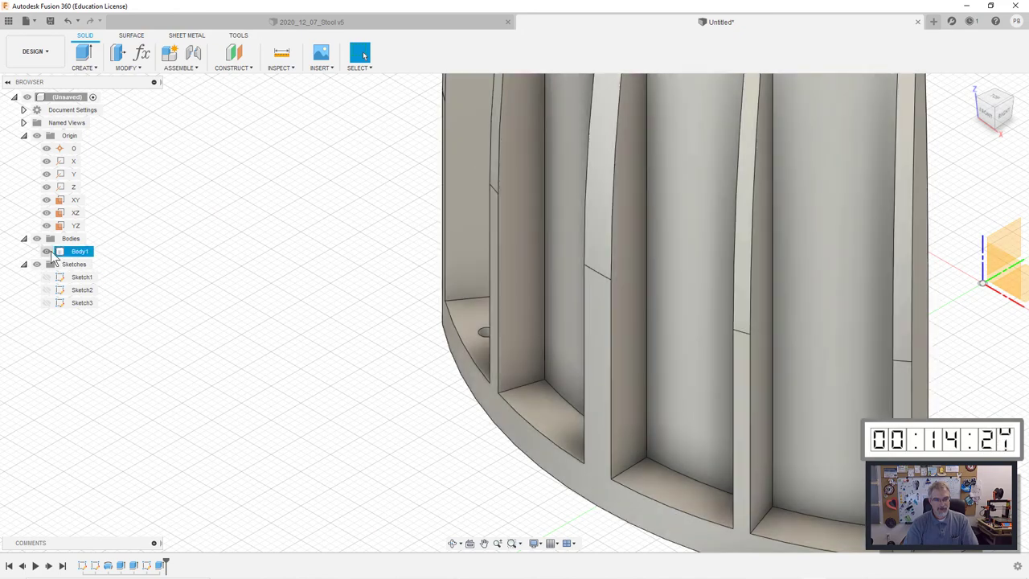
pyautogui.click(46, 252)
pyautogui.click(46, 302)
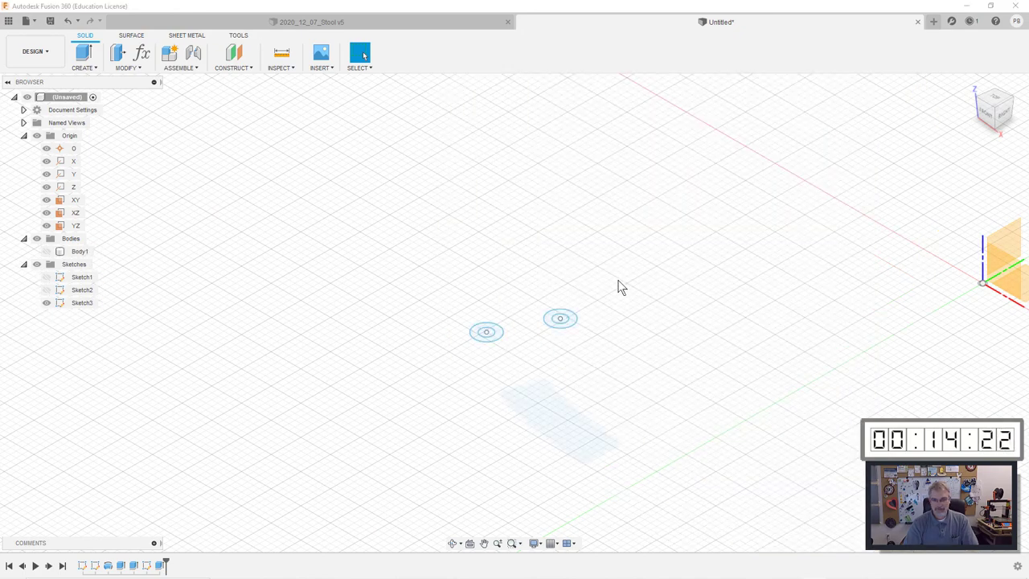
pyautogui.scroll(5, 558, 349)
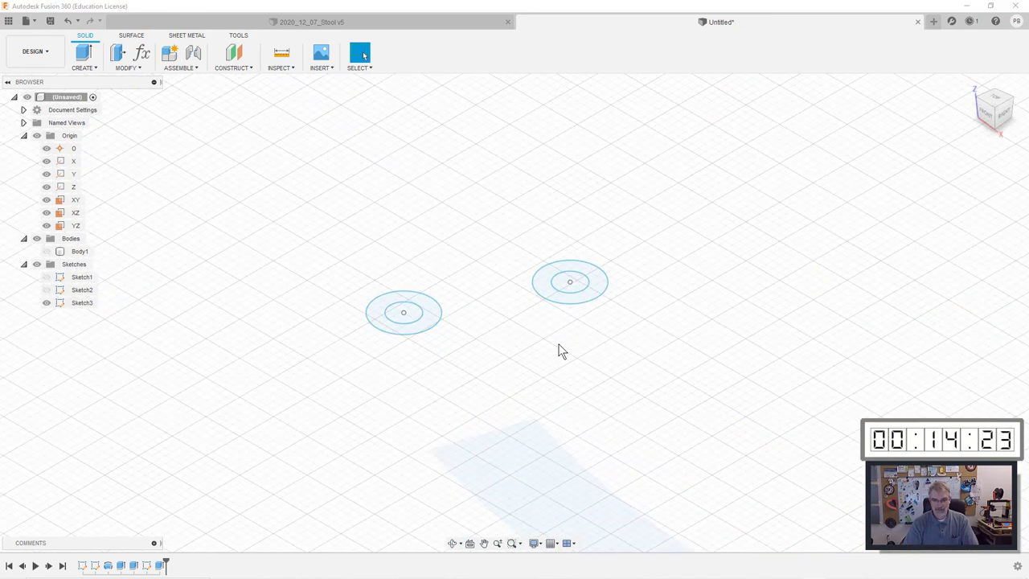
# Step: Extrude both ring profiles 5 mm upward, joined to the bracket
pyautogui.click(605, 277)
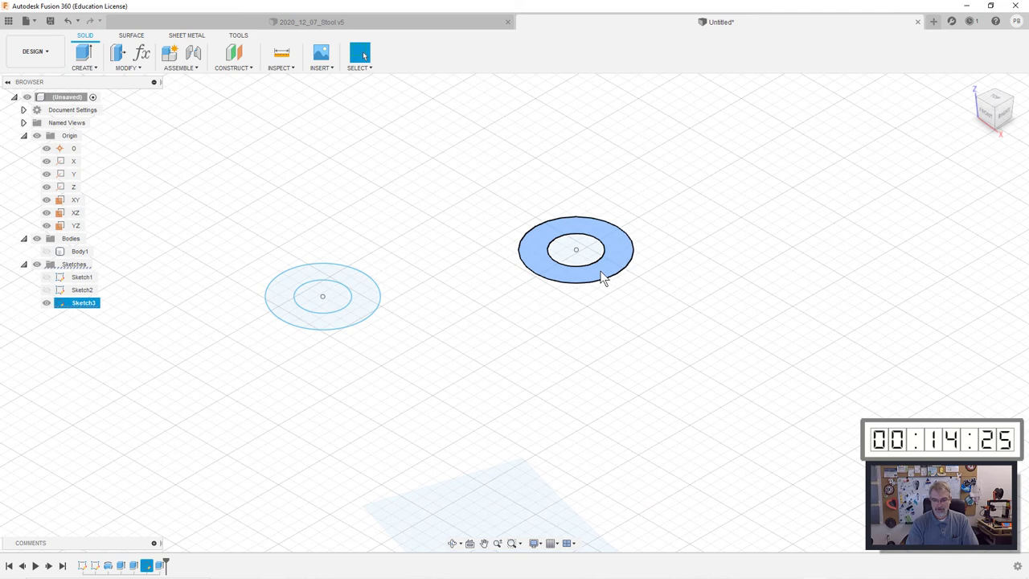
pyautogui.click(367, 297)
pyautogui.press('e')
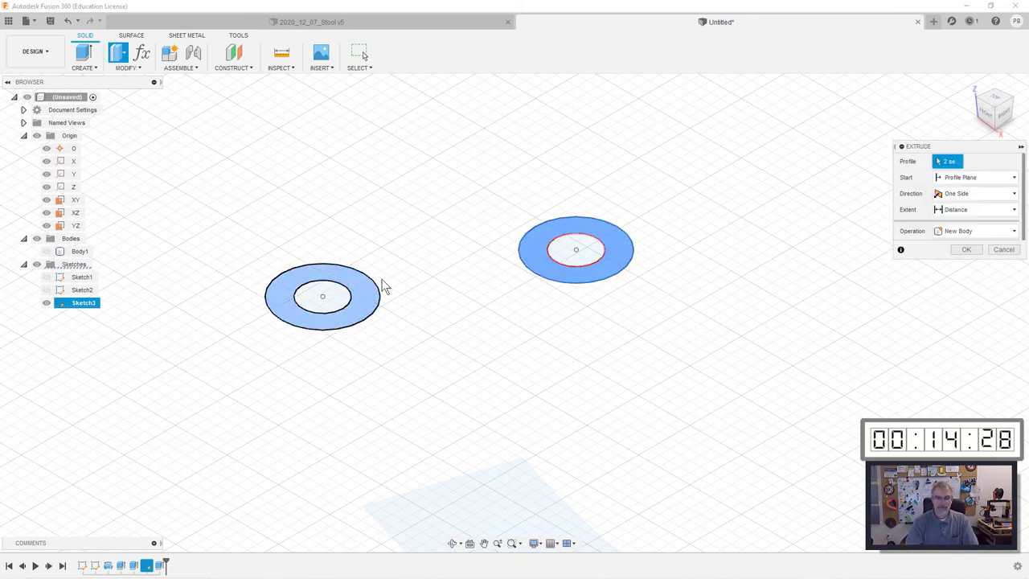
pyautogui.click(46, 251)
pyautogui.scroll(-3, 170, 281)
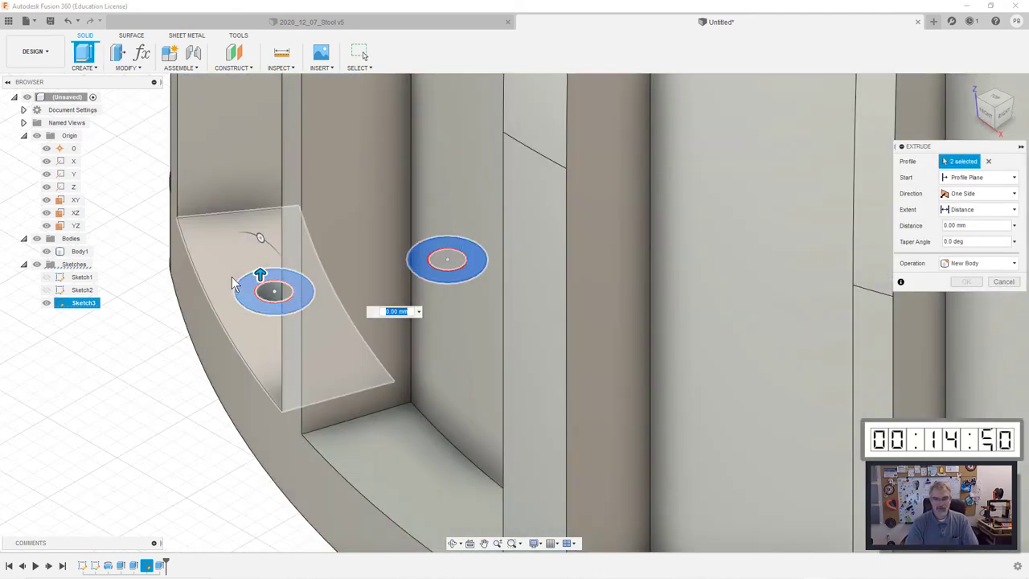
pyautogui.moveTo(260, 276); pyautogui.dragTo(259, 259)
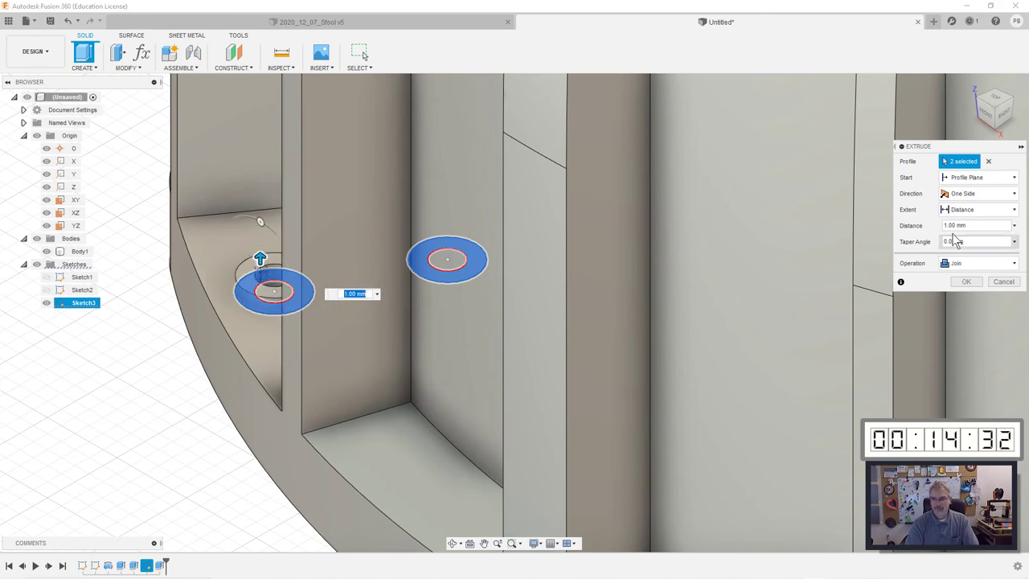
pyautogui.moveTo(971, 225); pyautogui.dragTo(921, 226)
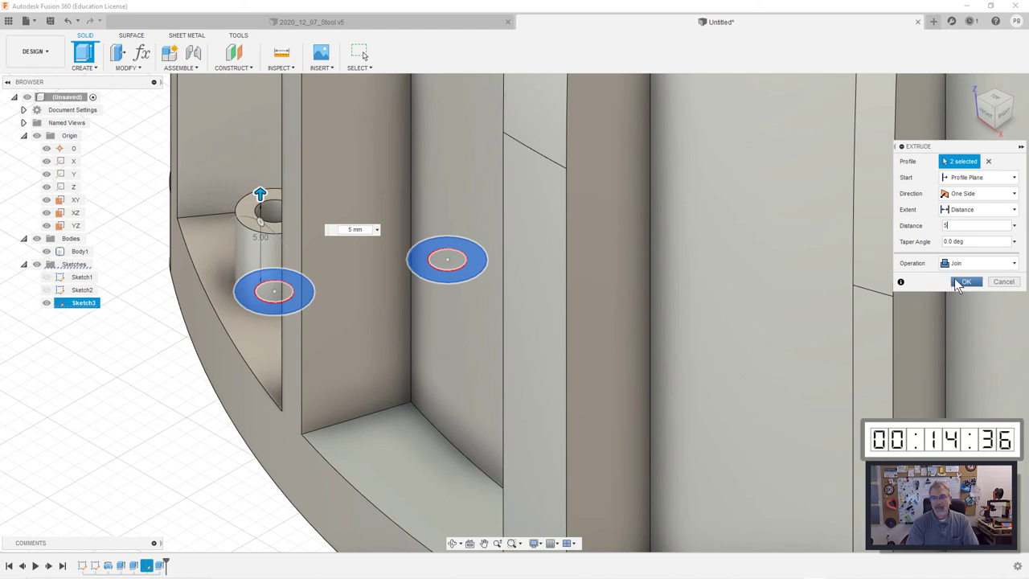
pyautogui.click(962, 282)
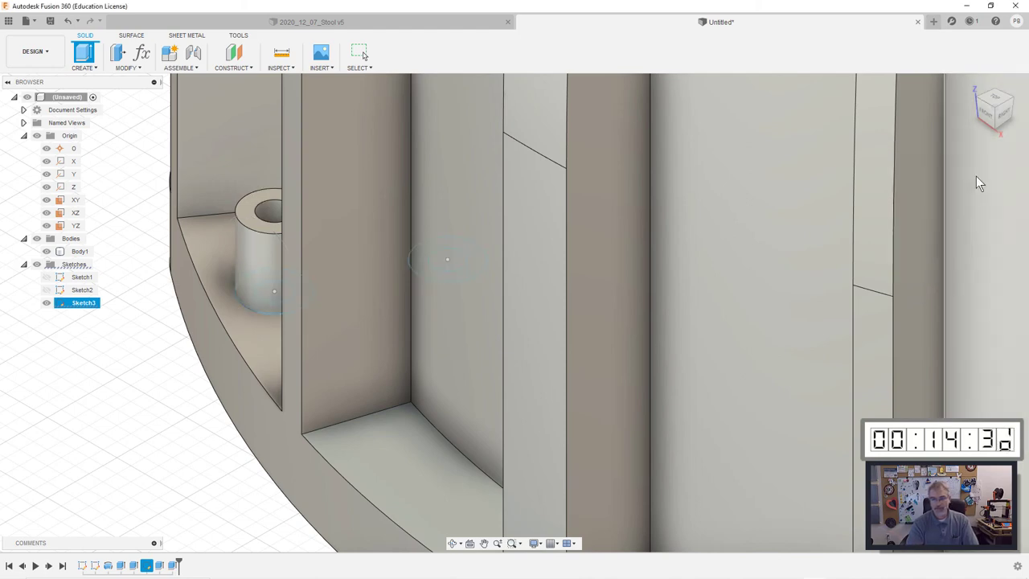
# Step: Cancel the Hole command, inspect the bracket from several angles, and open the root component's actions menu
pyautogui.click(984, 110)
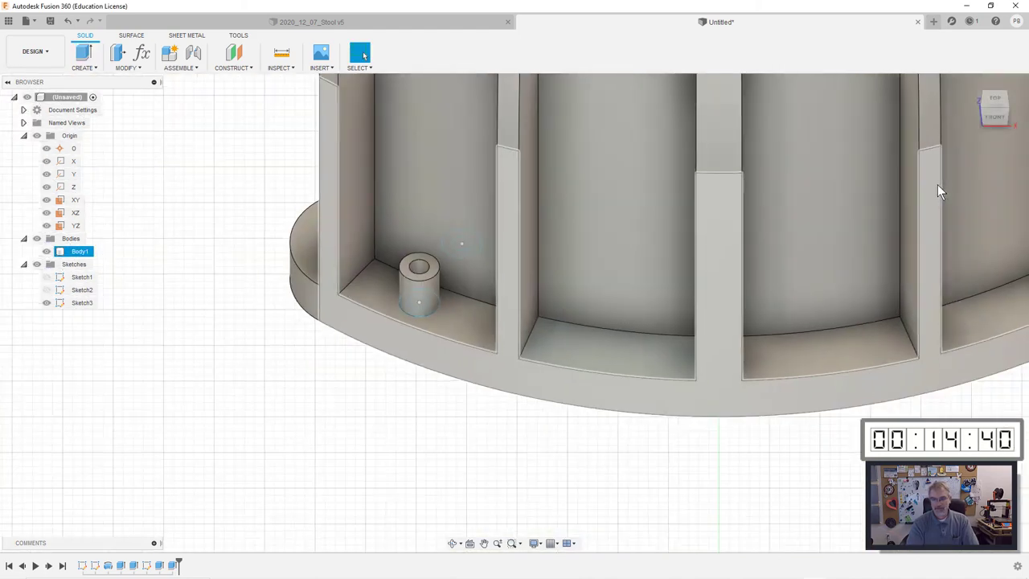
pyautogui.click(672, 333)
pyautogui.press('h')
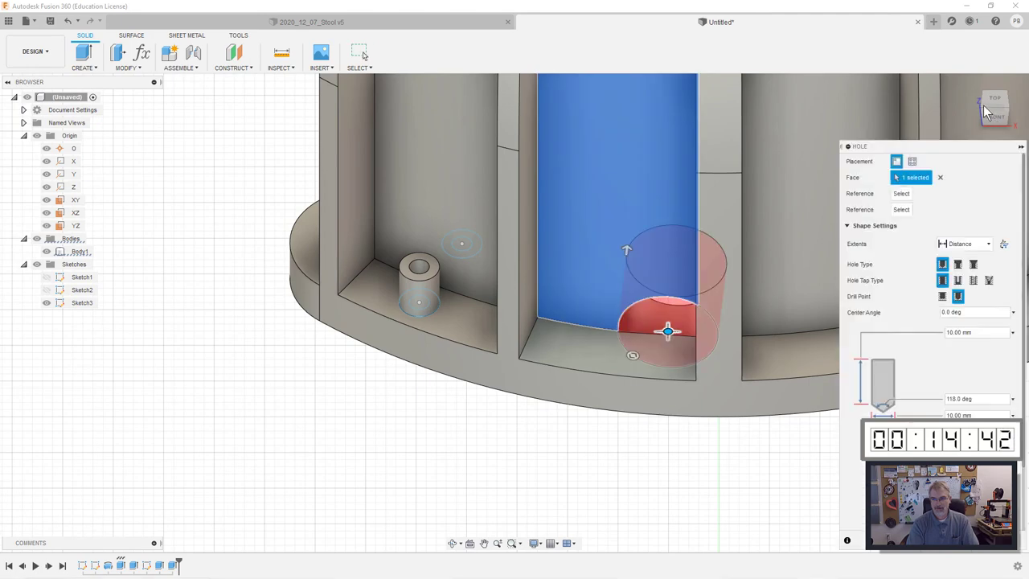
pyautogui.click(981, 106)
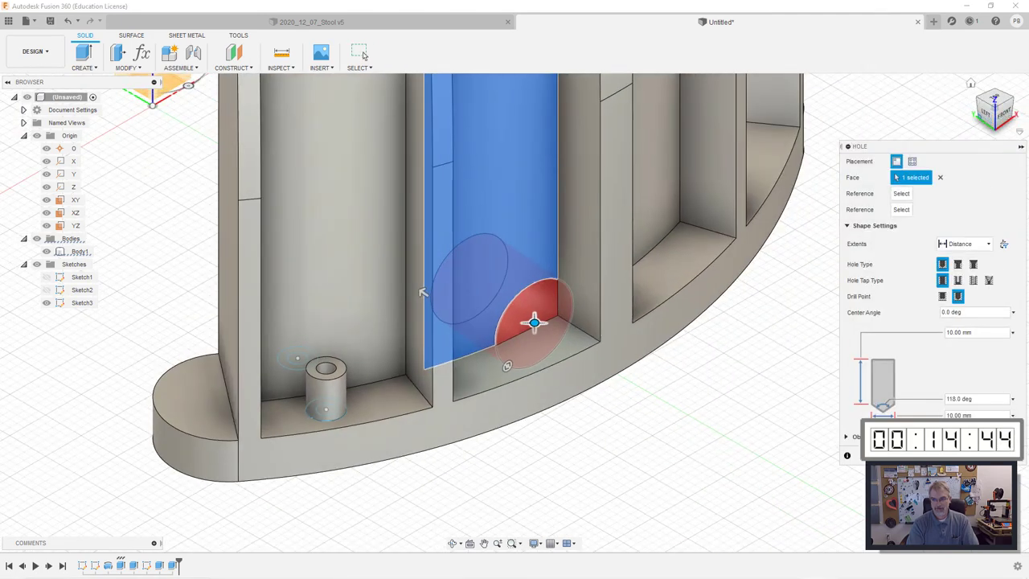
pyautogui.press('Escape')
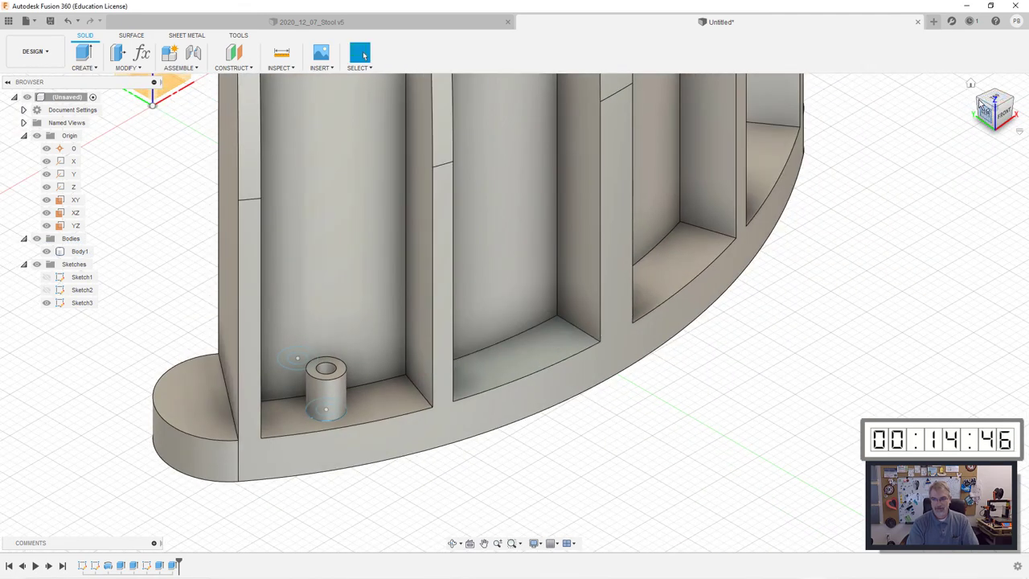
pyautogui.moveTo(979, 103); pyautogui.dragTo(942, 206)
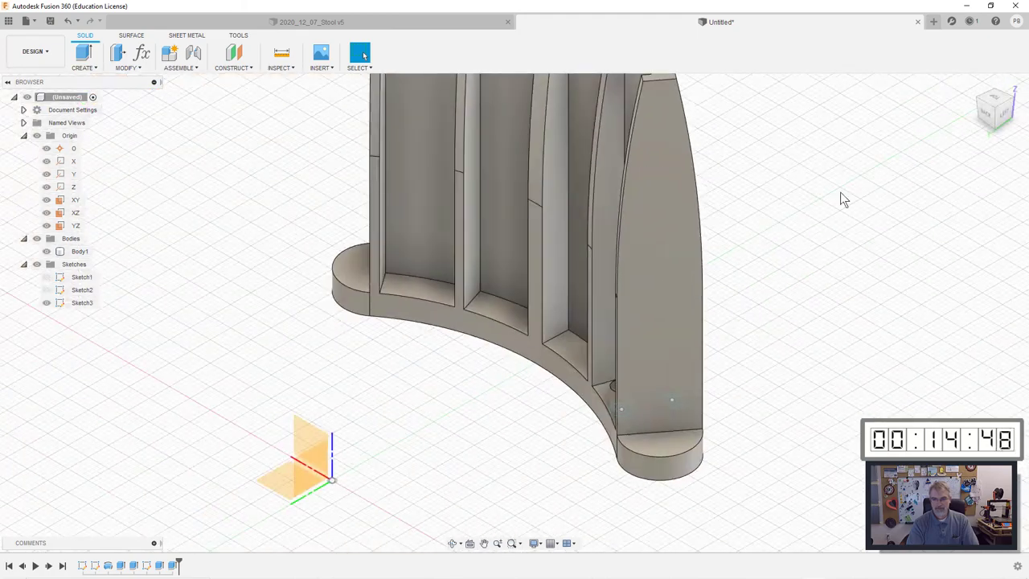
pyautogui.moveTo(986, 108)
pyautogui.mouseDown()
pyautogui.moveTo(968, 132)
pyautogui.moveTo(956, 96)
pyautogui.moveTo(973, 120)
pyautogui.moveTo(984, 112)
pyautogui.mouseUp()
pyautogui.keyDown('shift'); pyautogui.moveTo(514, 312); pyautogui.dragTo(530, 321, button='middle'); pyautogui.keyUp('shift')
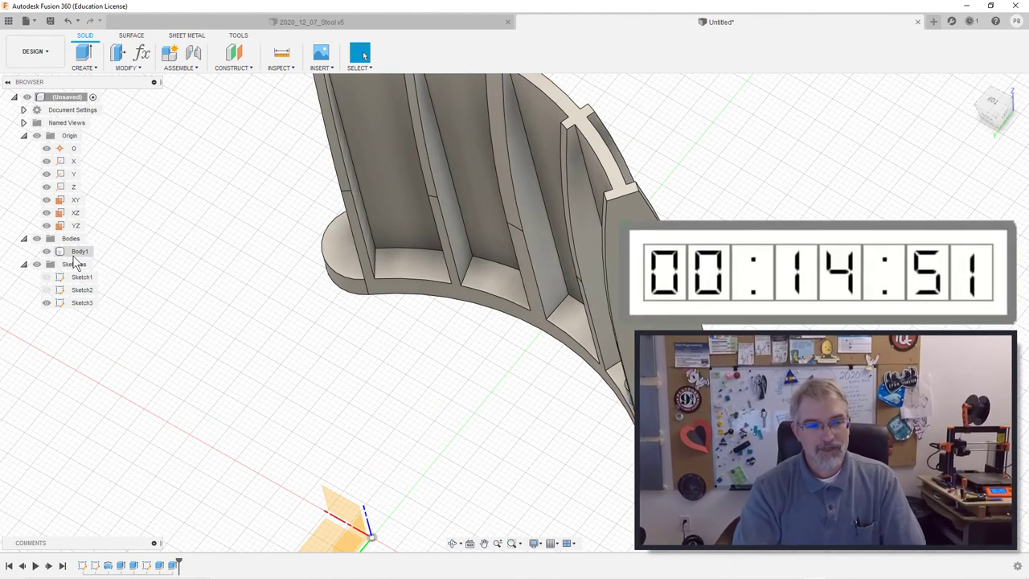
pyautogui.rightClick(66, 96)
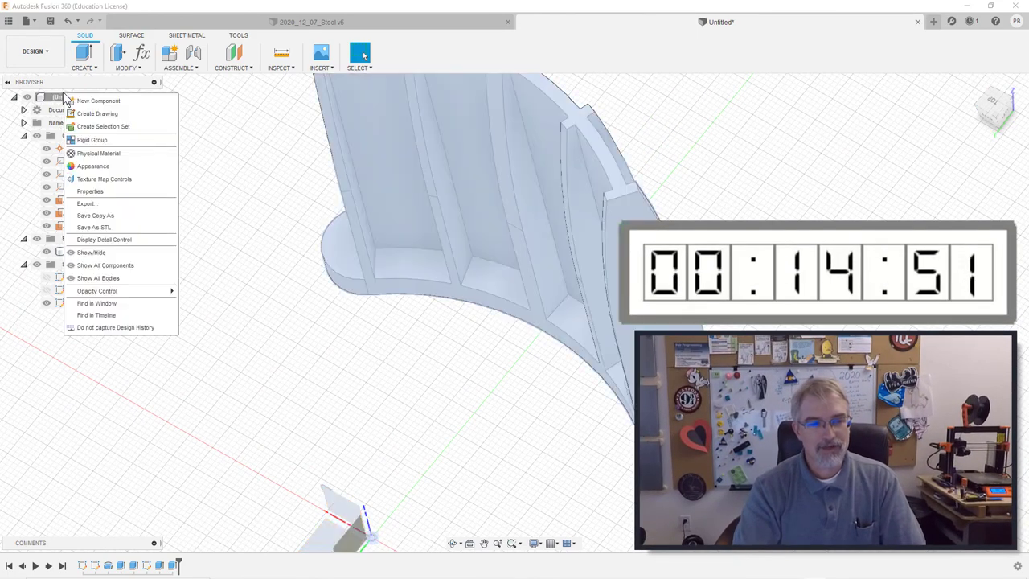